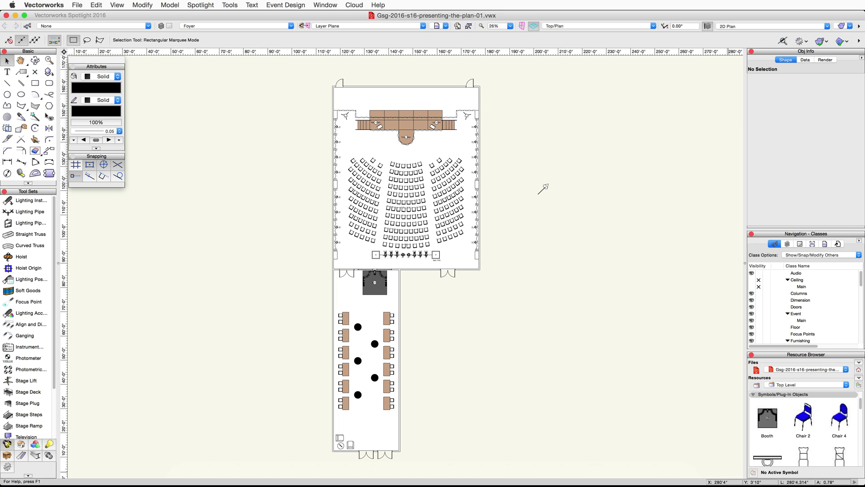
Open the Chair 4 symbol's 3D component for editing from the Resource Browser.
left_click(838, 423)
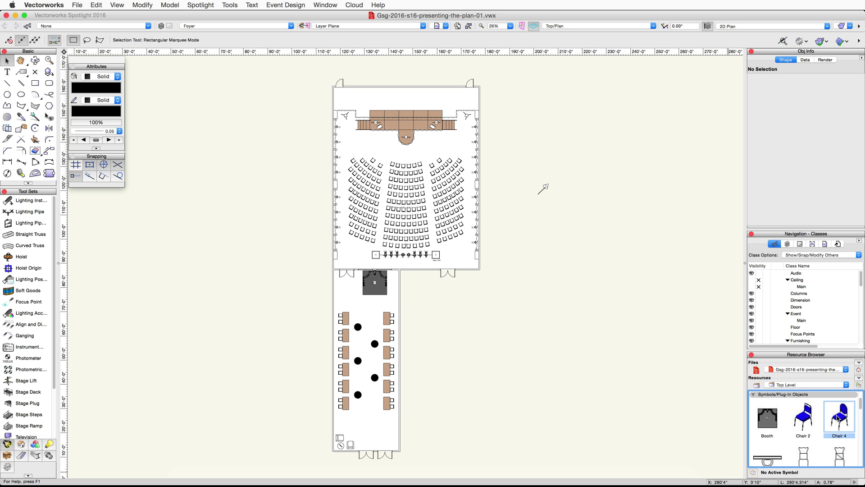
right_click(838, 418)
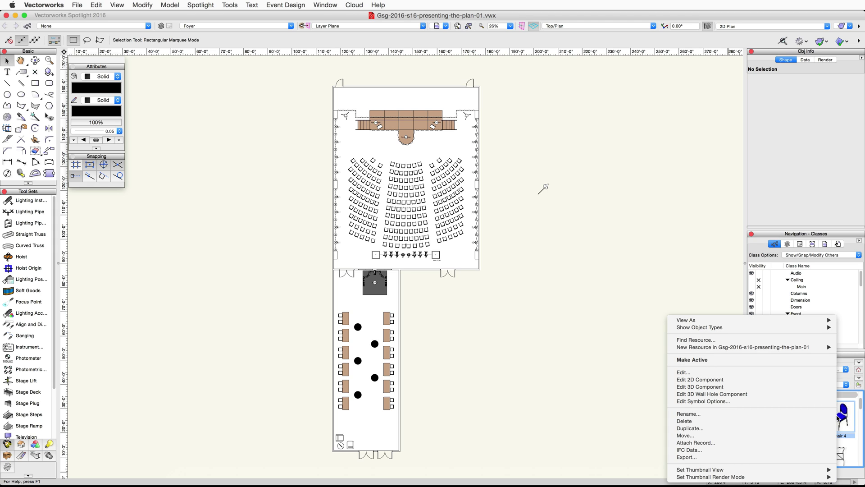
left_click(741, 387)
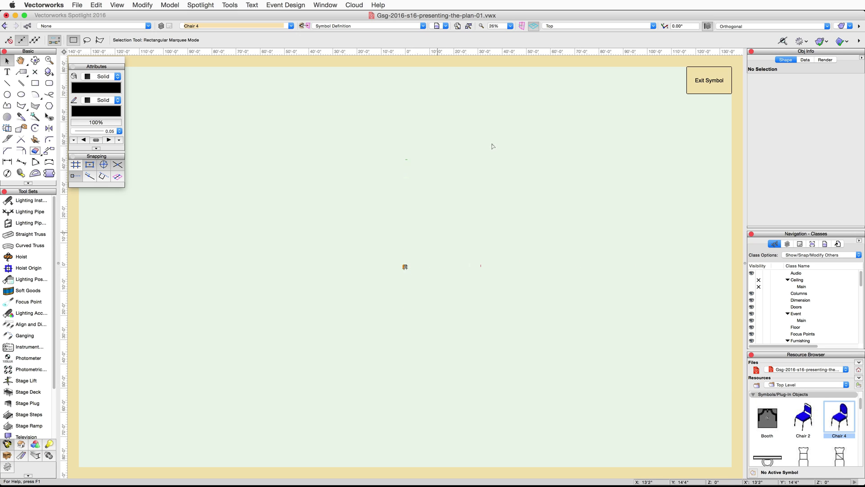
Show the chair in Right Isometric view with OpenGL rendering and select its backrest.
left_click(614, 25)
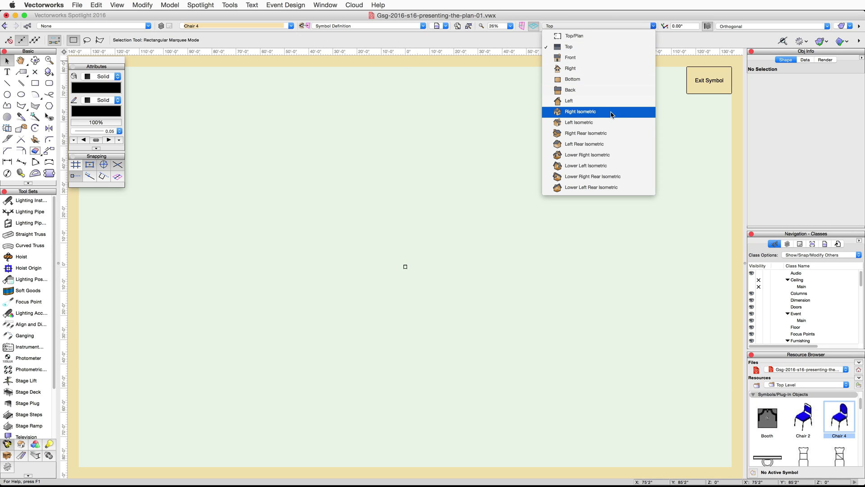
left_click(635, 111)
scroll(407, 264, "up", 10)
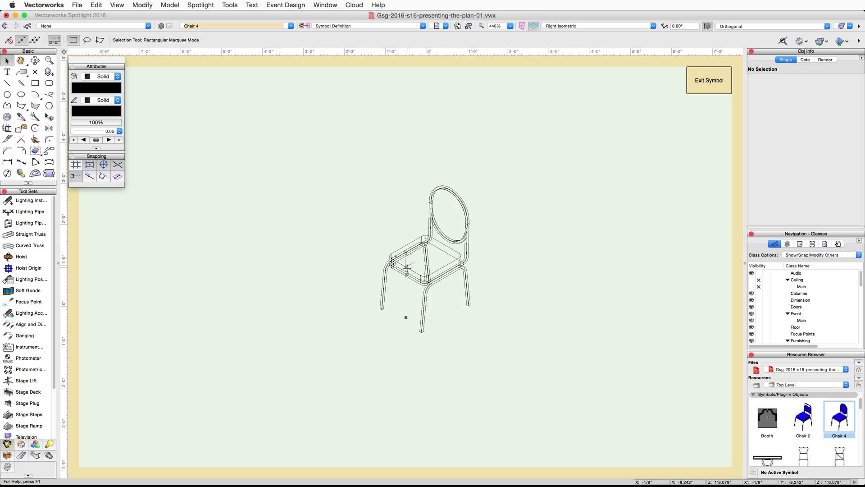
left_click(842, 26)
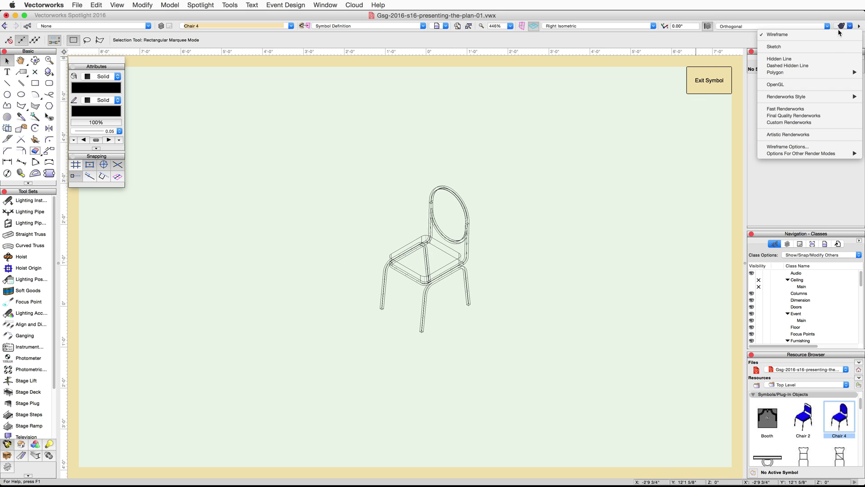
left_click(798, 84)
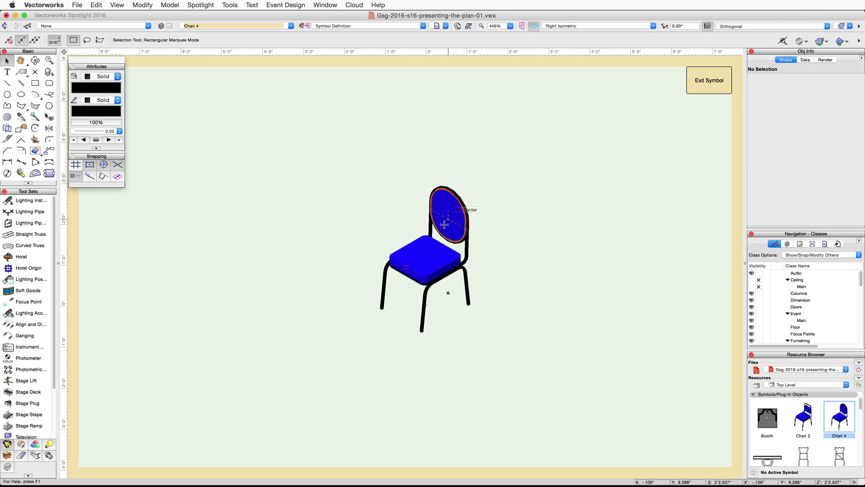
left_click(445, 224)
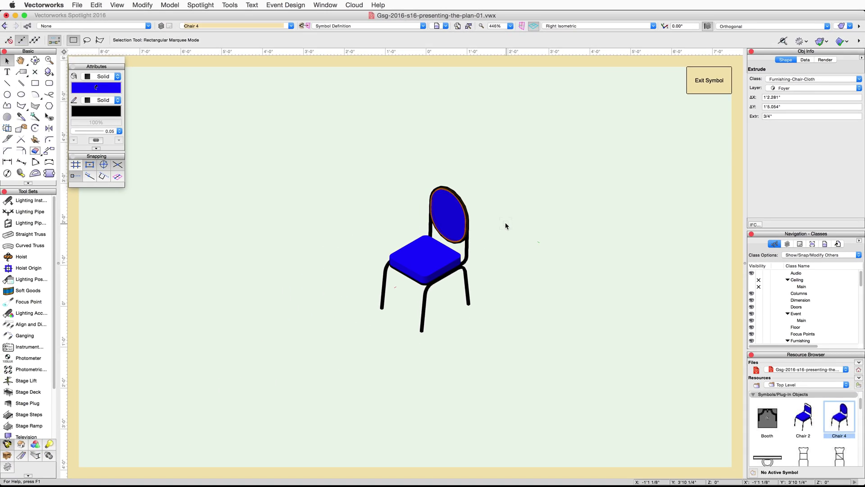
left_click(229, 5)
In Organization > Classes, set the Furnishing-Chair-Cloth class fill colour to dark indigo.
left_click(240, 16)
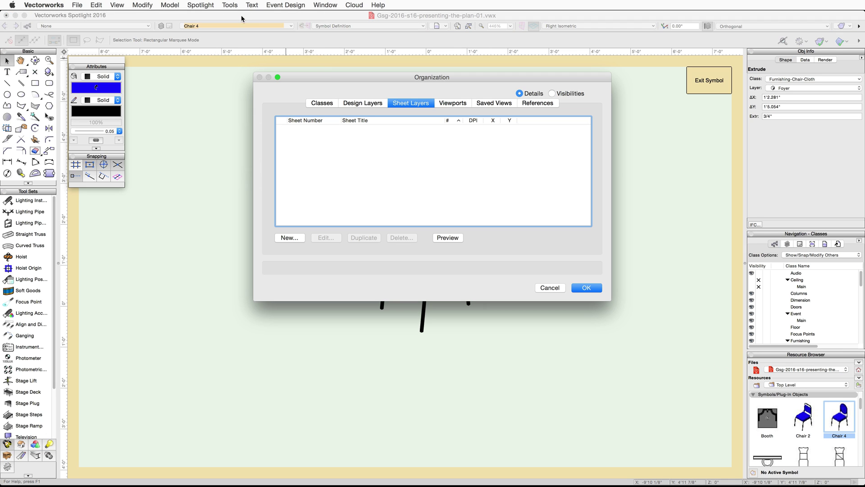
left_click(321, 102)
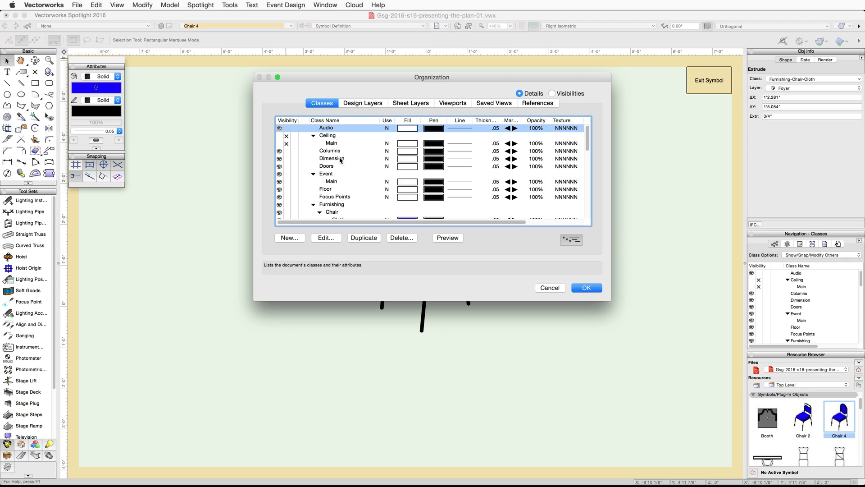
scroll(341, 164, "down", 2)
scroll(341, 163, "down", 3)
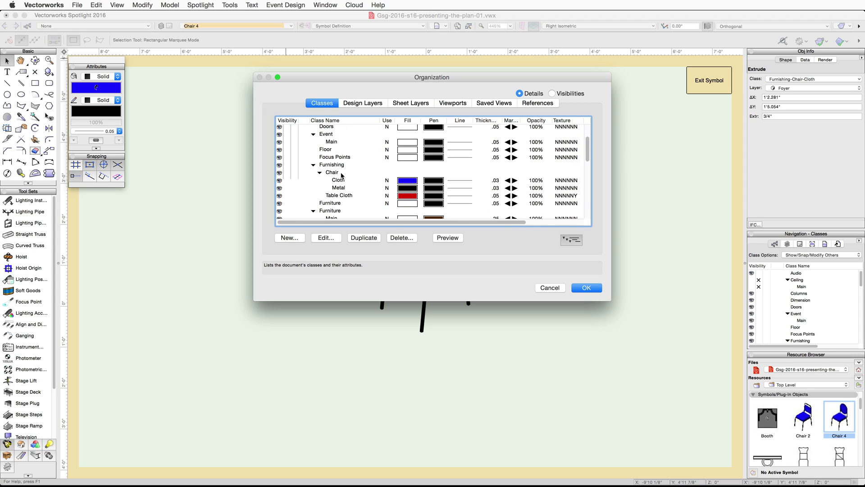
left_click(343, 182)
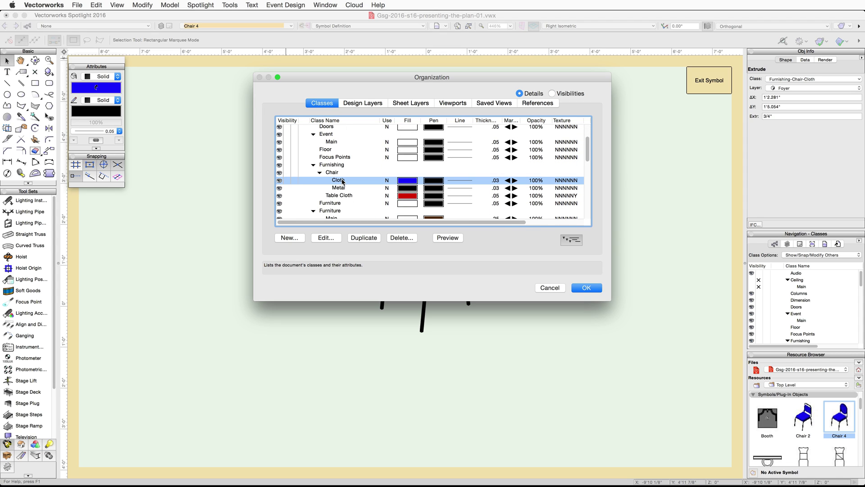
left_click(329, 240)
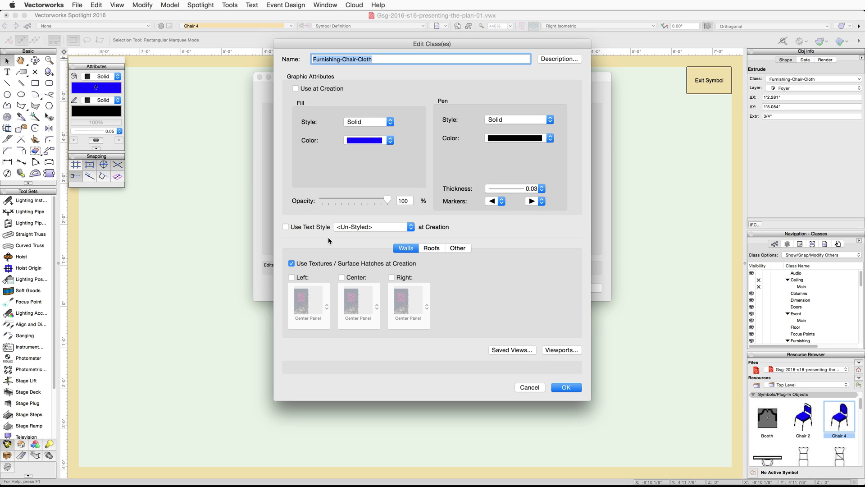
left_click(390, 141)
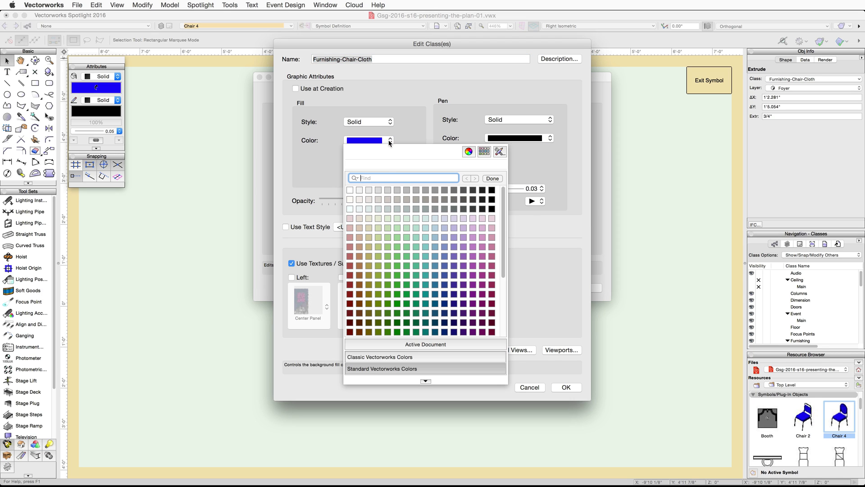
left_click(452, 323)
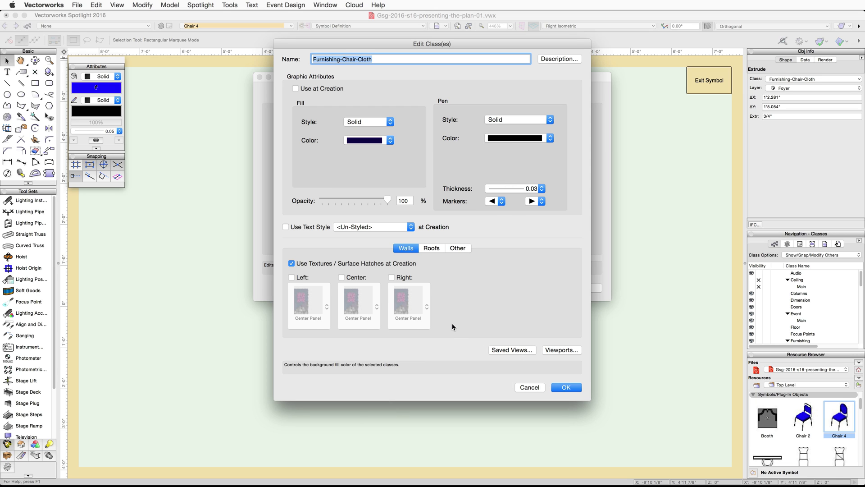
left_click(568, 383)
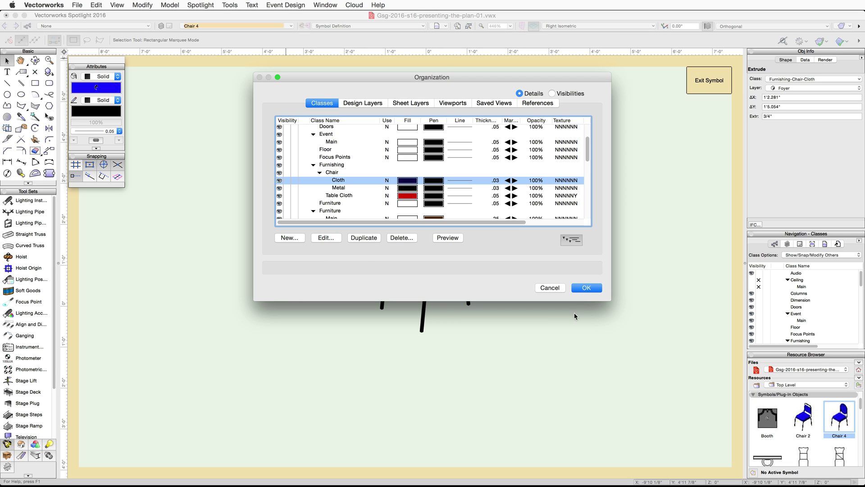
left_click(585, 288)
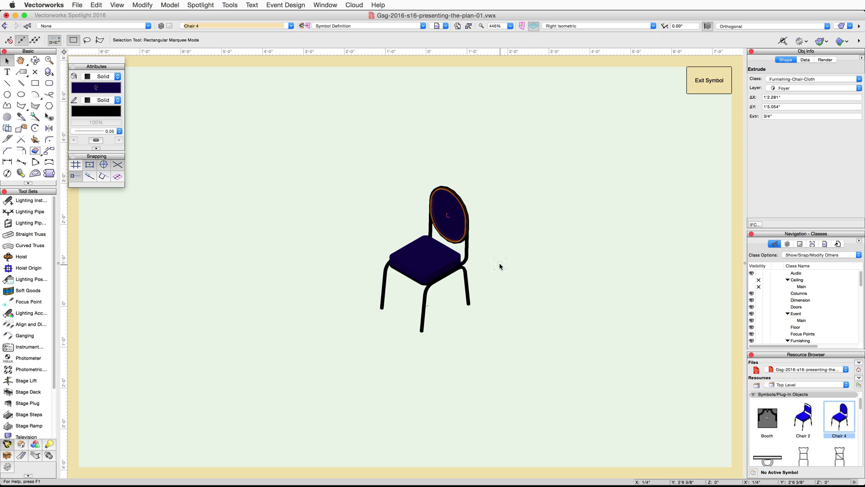
Select the whole chair and open the Furnishing-Chair-Metal class settings in Organization.
key("super+a")
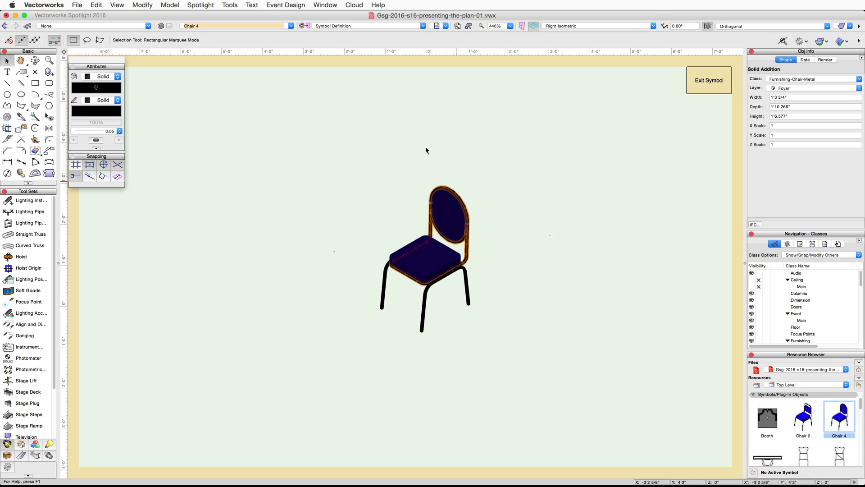
left_click(230, 5)
left_click(231, 17)
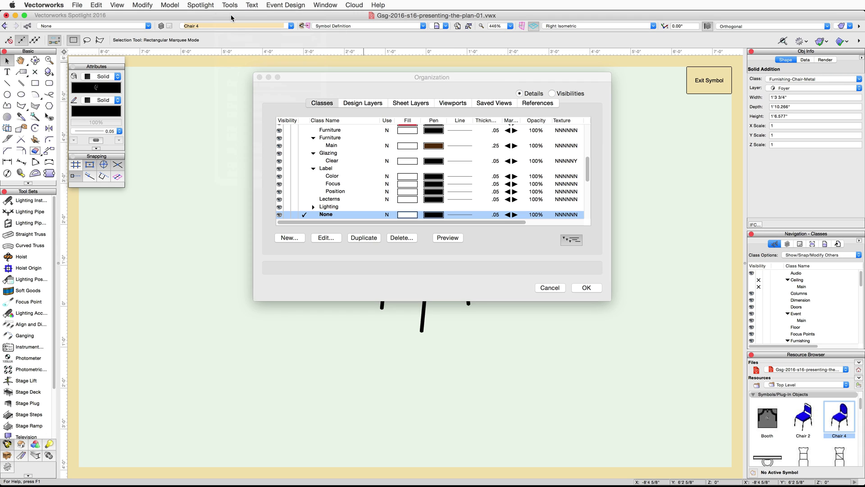
scroll(346, 177, "down", 5)
left_click(346, 177)
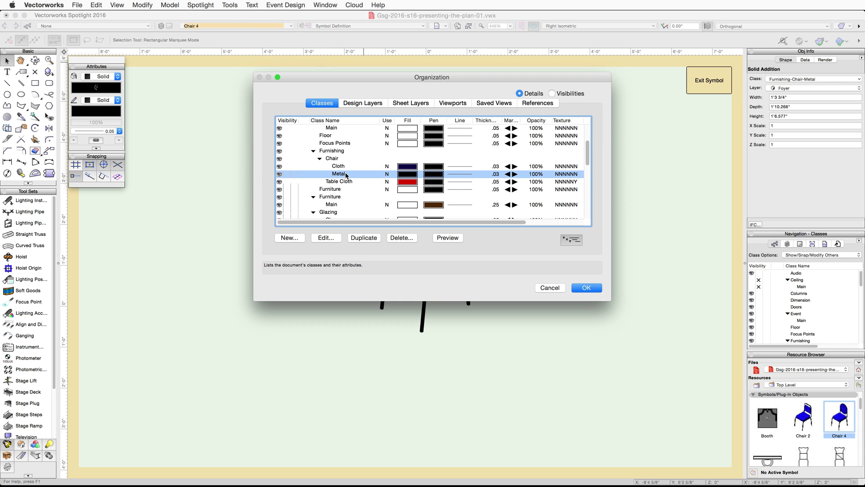
left_click(332, 238)
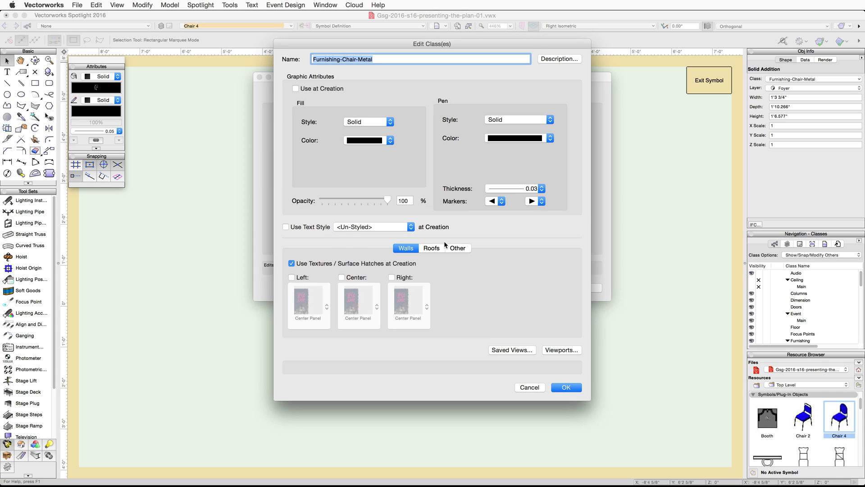
Enable a texture for the Metal class and set it to vsBlkGlossTexture.
left_click(458, 248)
left_click(292, 277)
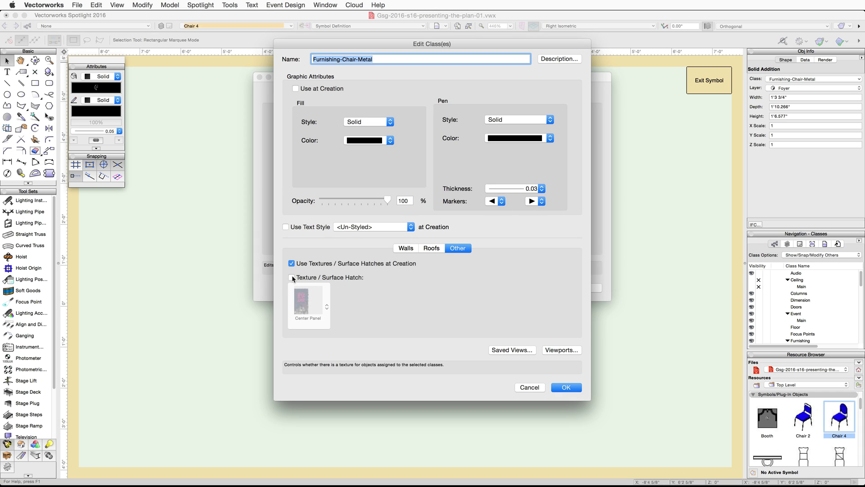
left_click(302, 294)
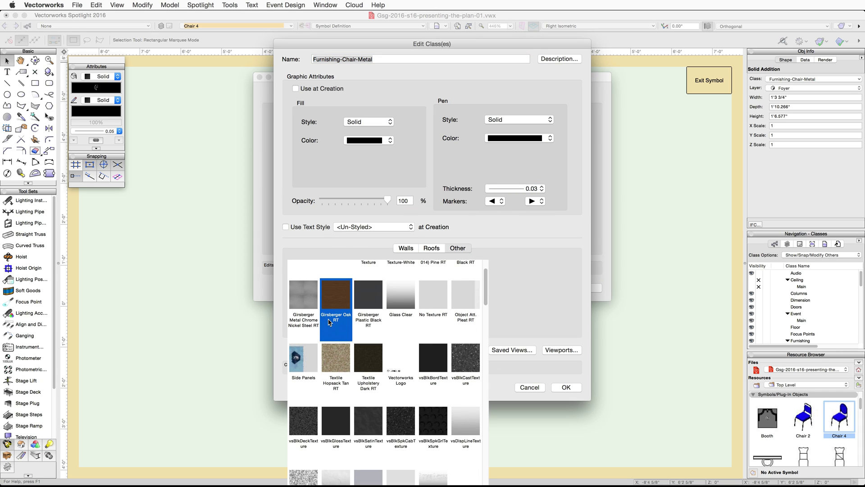
scroll(335, 343, "down", 1)
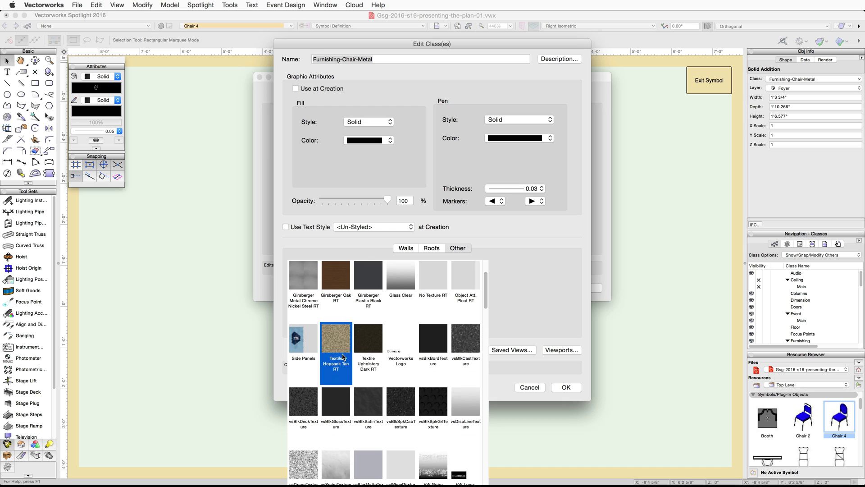
left_click(336, 400)
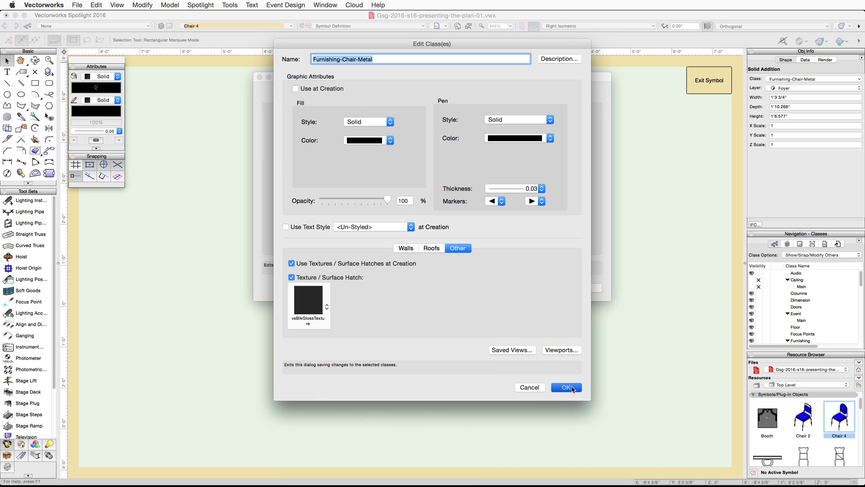
left_click(567, 388)
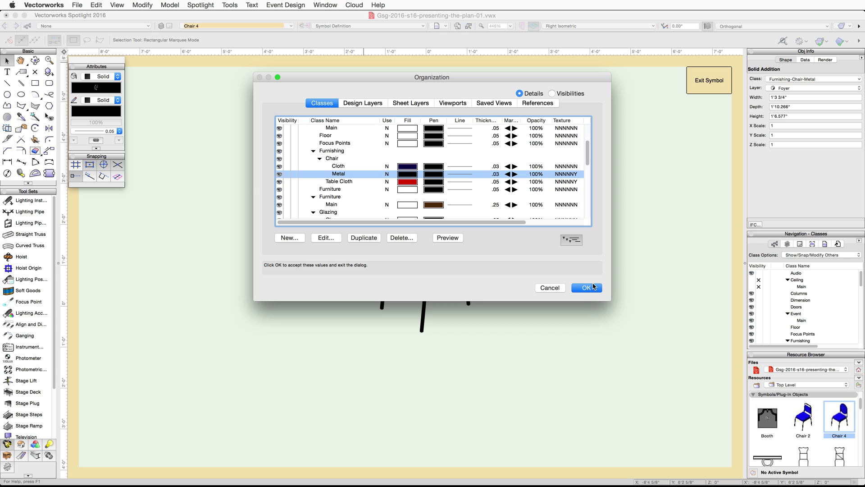
left_click(593, 287)
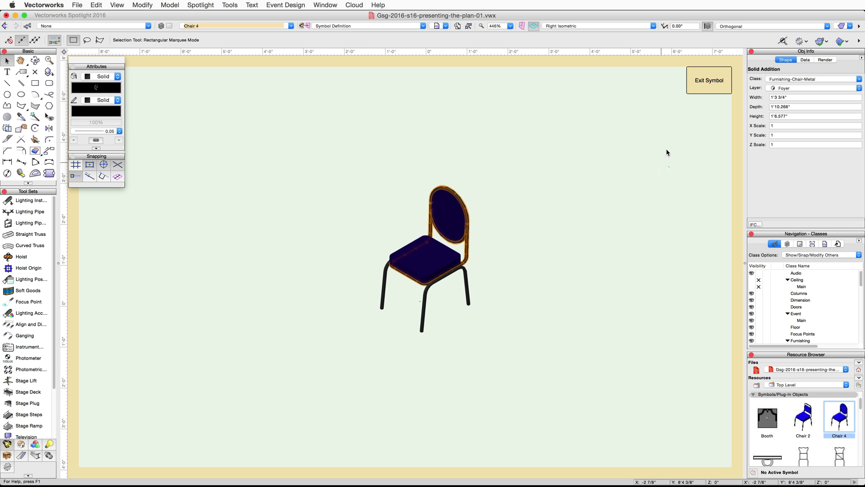
Return to the auditorium drawing in Left Rear Isometric view, rendered with OpenGL.
left_click(708, 81)
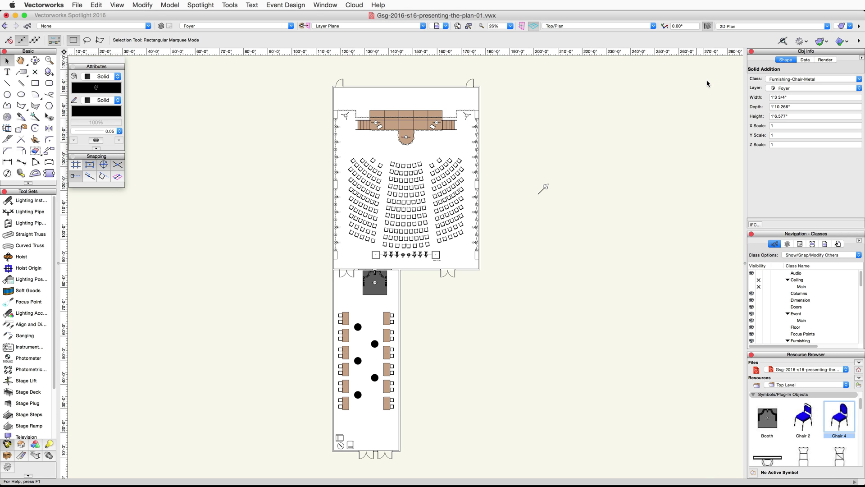
left_click(646, 26)
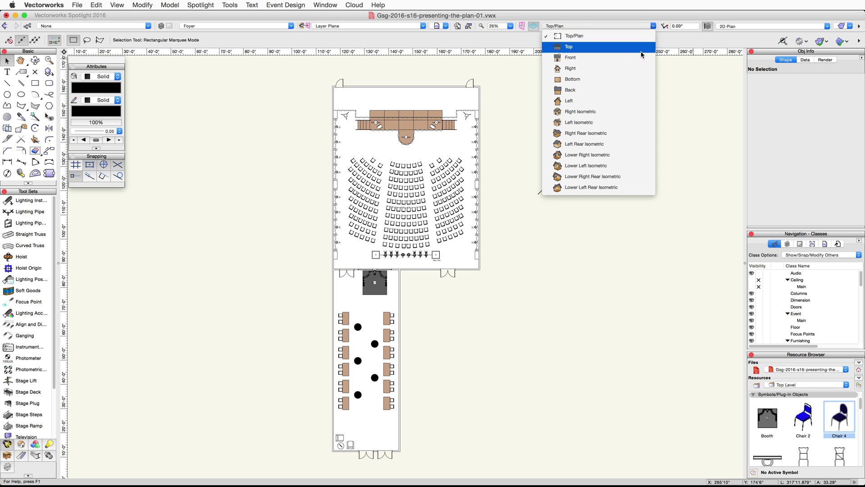
left_click(624, 145)
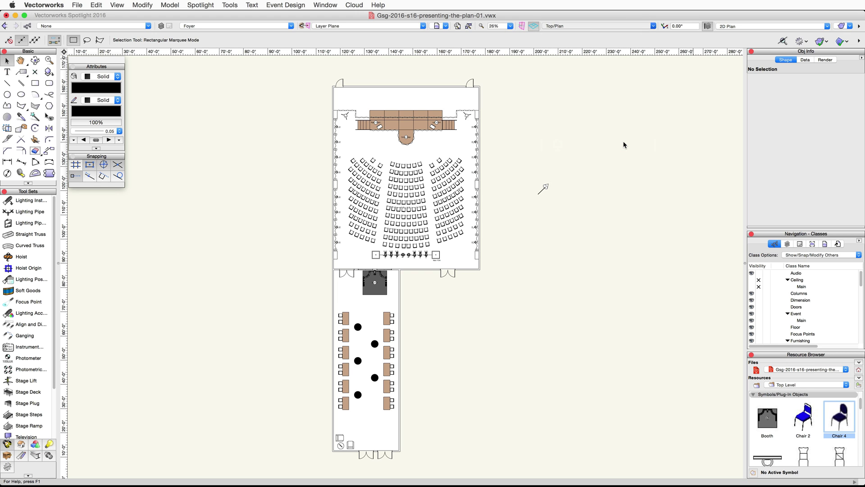
scroll(366, 335, "up", 5)
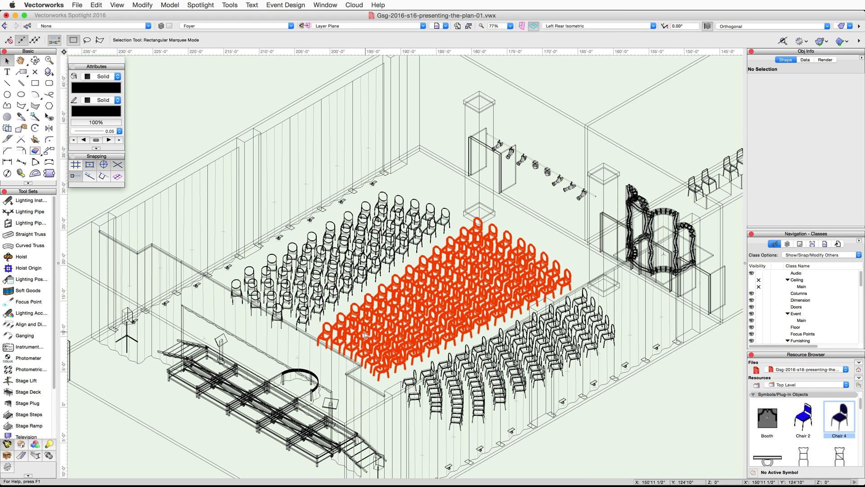
left_click(849, 26)
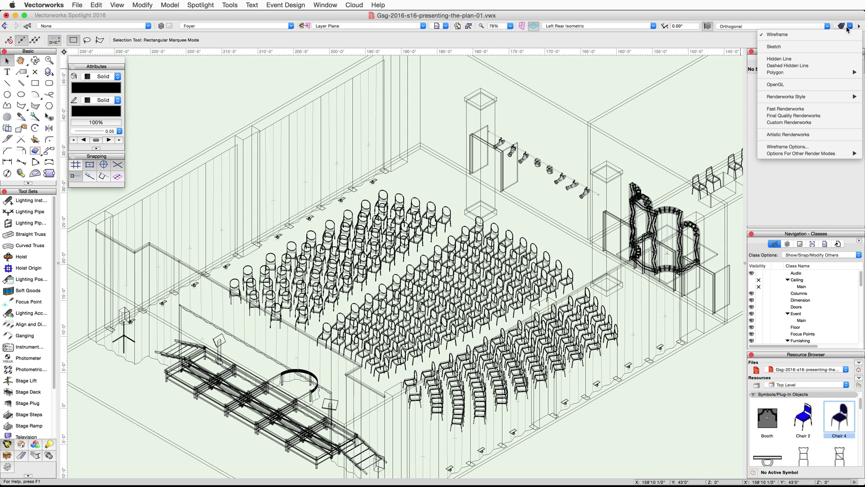
left_click(826, 85)
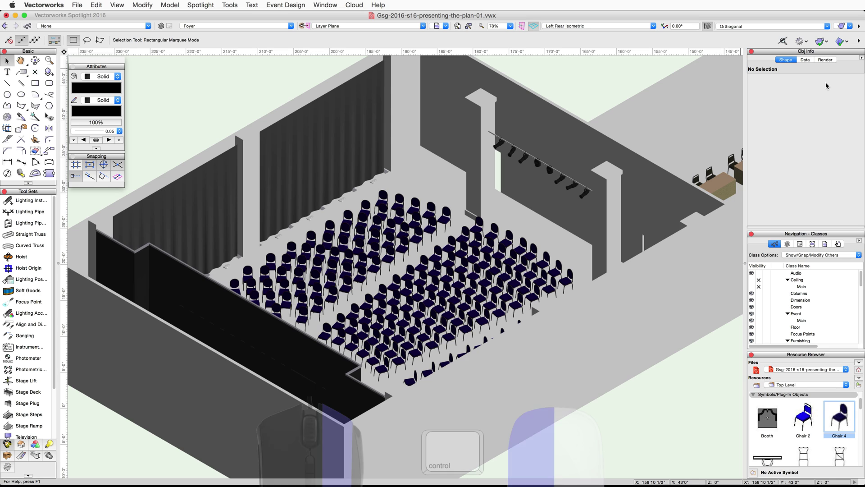
Rename the Chair 4 resource to 'Presentation Seating Chair'.
left_click(841, 415, "ctrl")
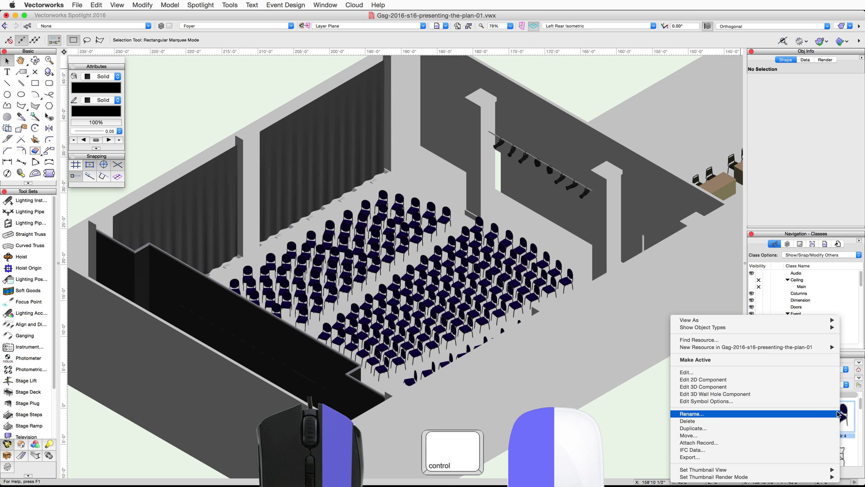
left_click(789, 414)
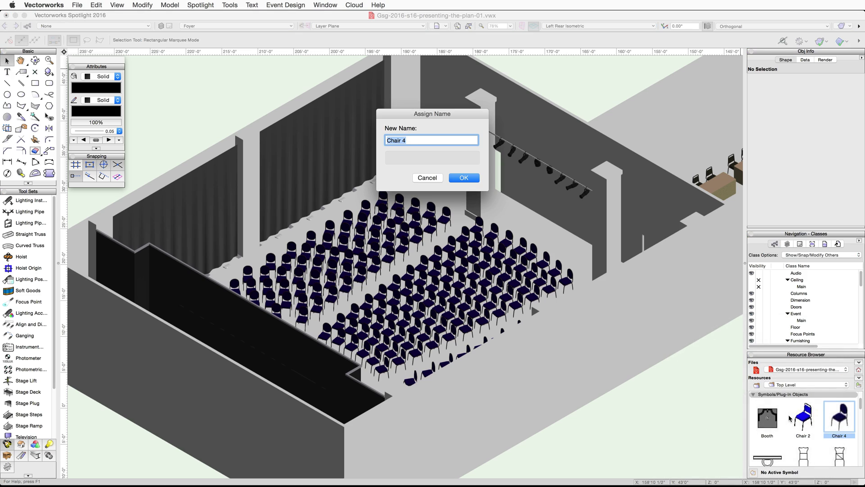
type("Presentation Seating Chair")
left_click(470, 180)
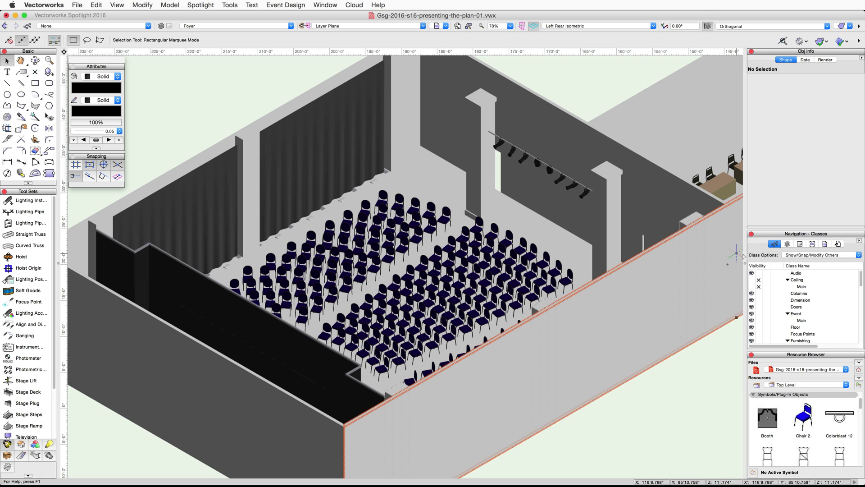
Hide Seating-Presentation, make Seating-Classroom visible, and select the Symbol-11 resource.
scroll(765, 307, "down", 10)
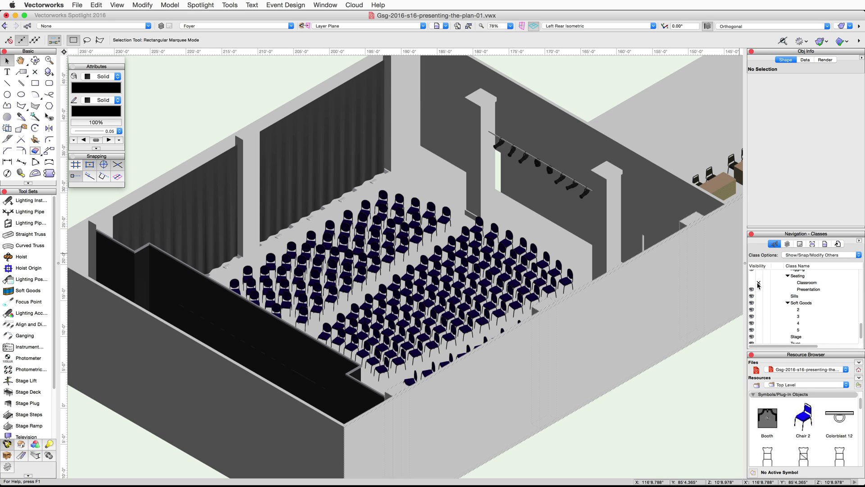
left_click(757, 288)
left_click(758, 289)
left_click(754, 282)
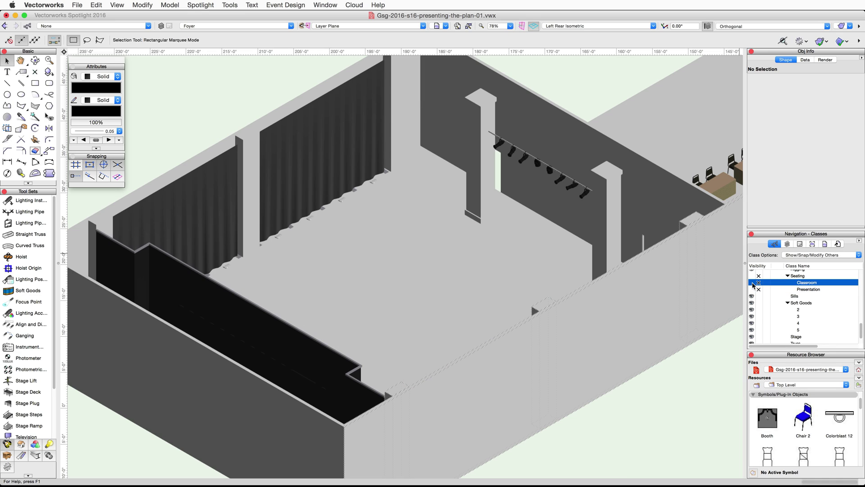
left_click(753, 283)
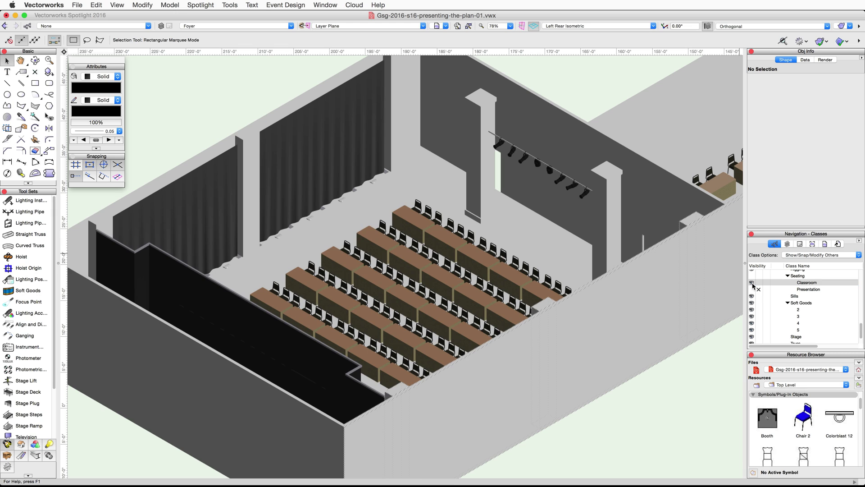
scroll(785, 412, "down", 5)
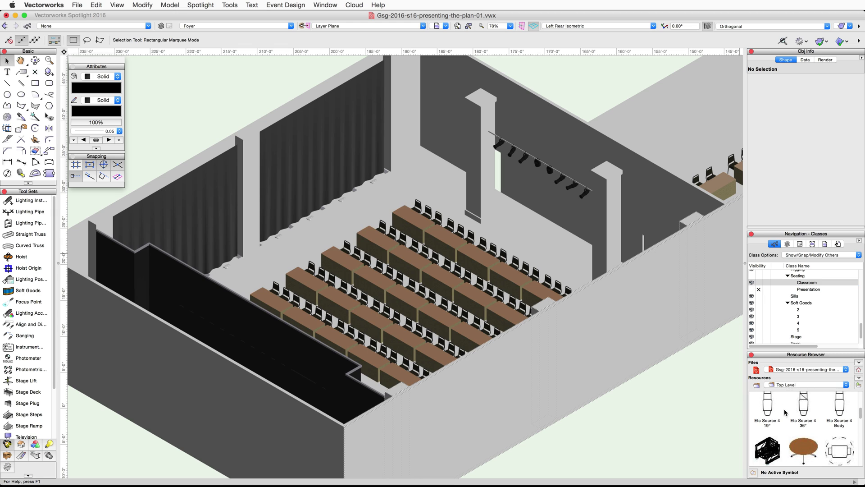
scroll(785, 411, "down", 5)
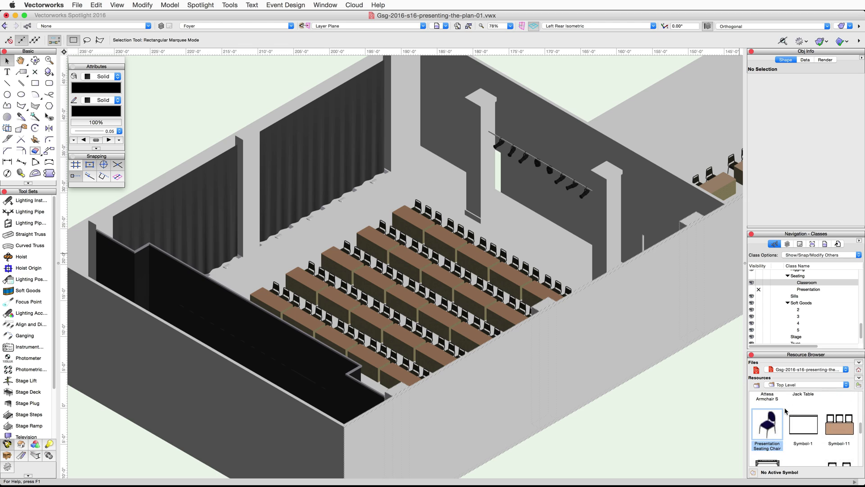
left_click(841, 421)
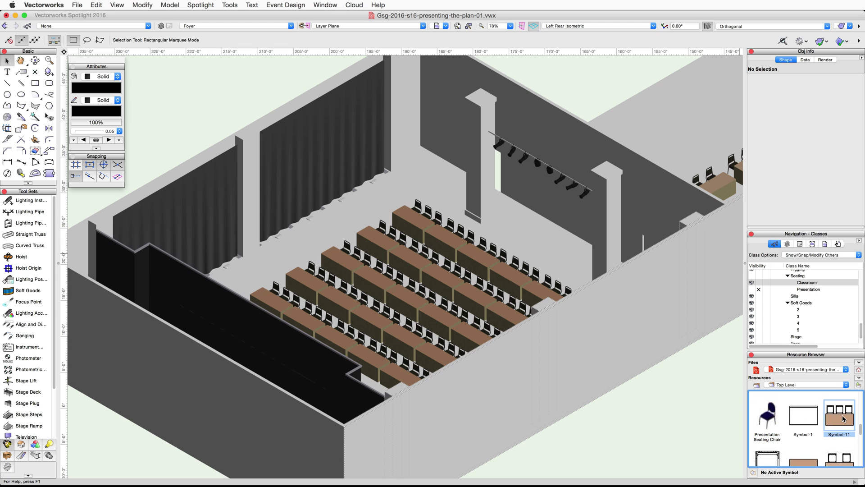
Edit Symbol-11's 3D component in Right Isometric view with OpenGL rendering.
right_click(840, 417)
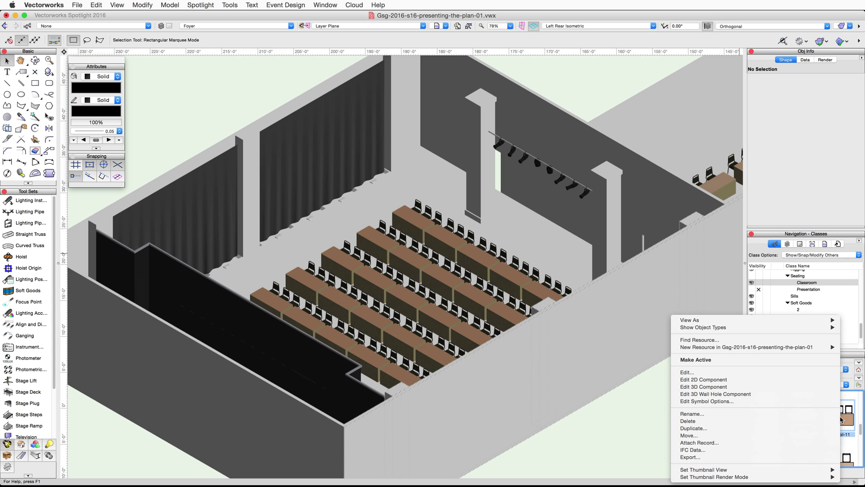
left_click(761, 387)
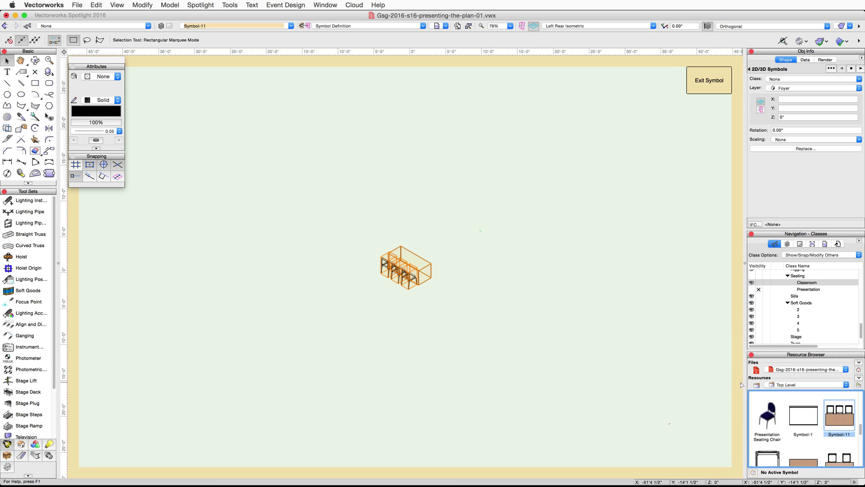
scroll(416, 278, "up", 1)
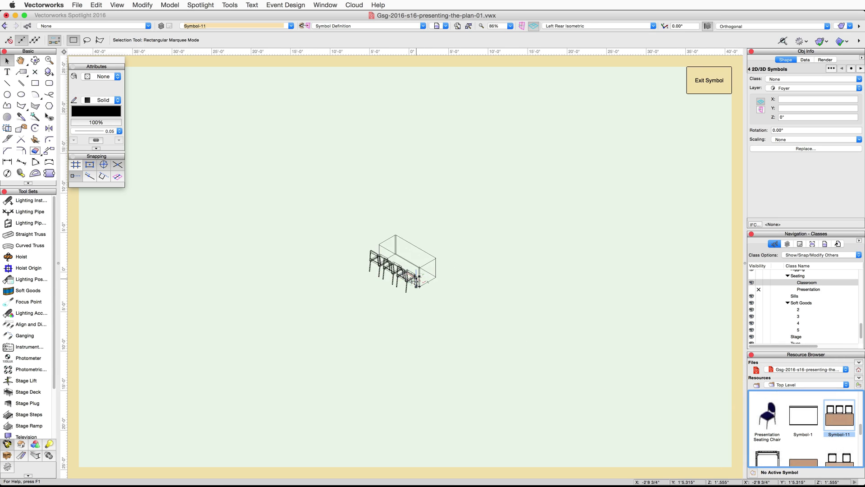
scroll(417, 278, "up", 5)
left_click(599, 26)
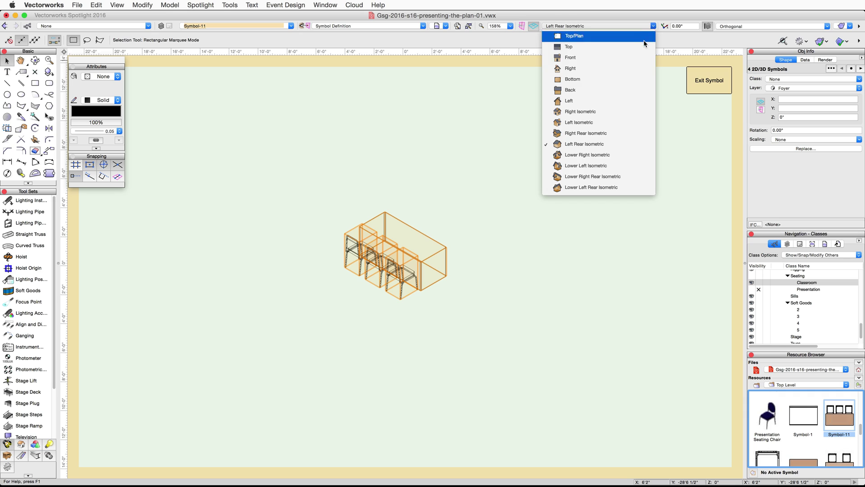
left_click(624, 111)
left_click(848, 26)
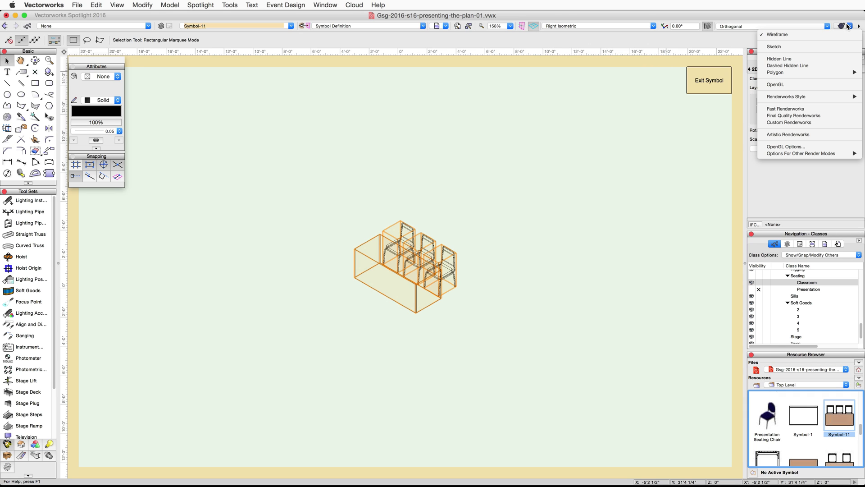
left_click(817, 85)
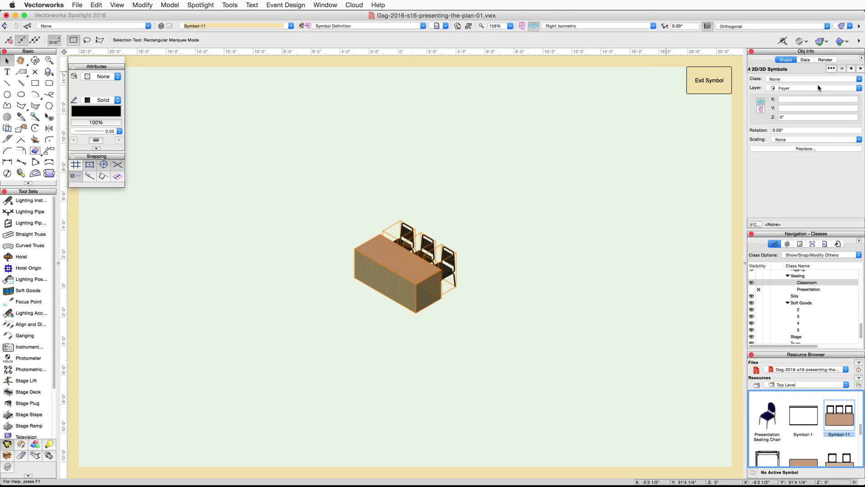
Clear the selection and open one of the symbol's chairs for editing.
left_click(610, 175)
scroll(404, 265, "up", 6)
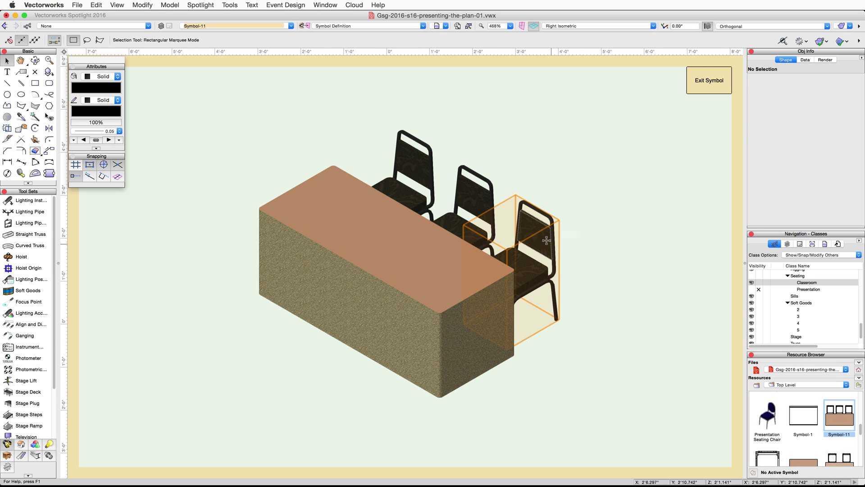
double_click(547, 240)
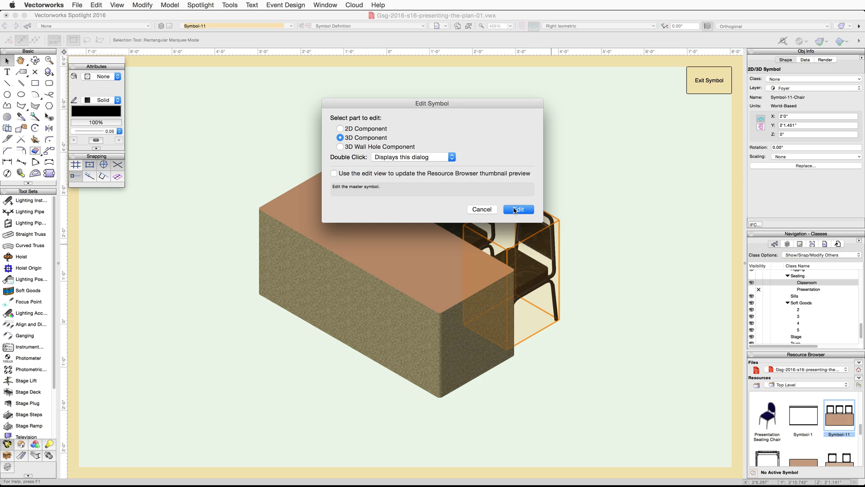
Edit the chair's 3D component, render it with OpenGL, and select the seat and backrest.
left_click(513, 208)
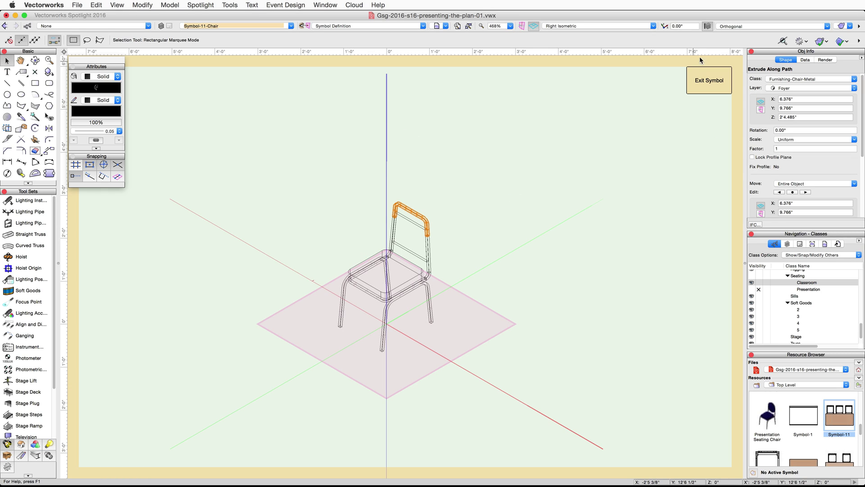
left_click(841, 26)
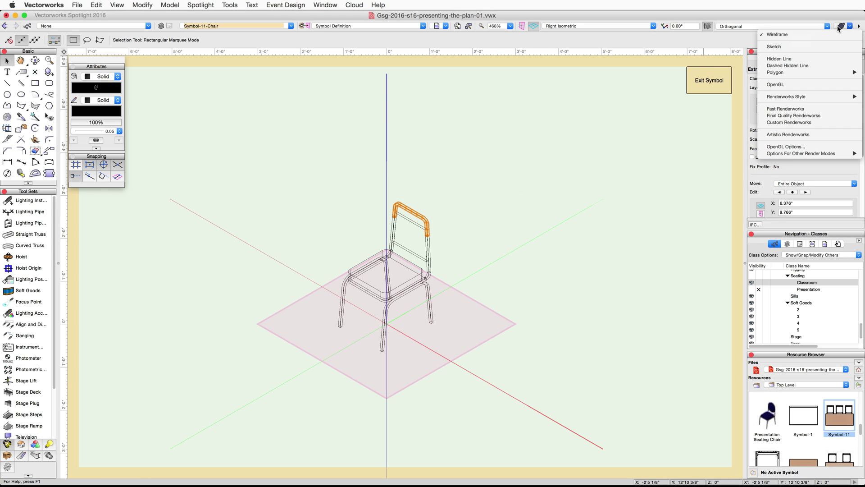
left_click(807, 83)
scroll(398, 263, "up", 2)
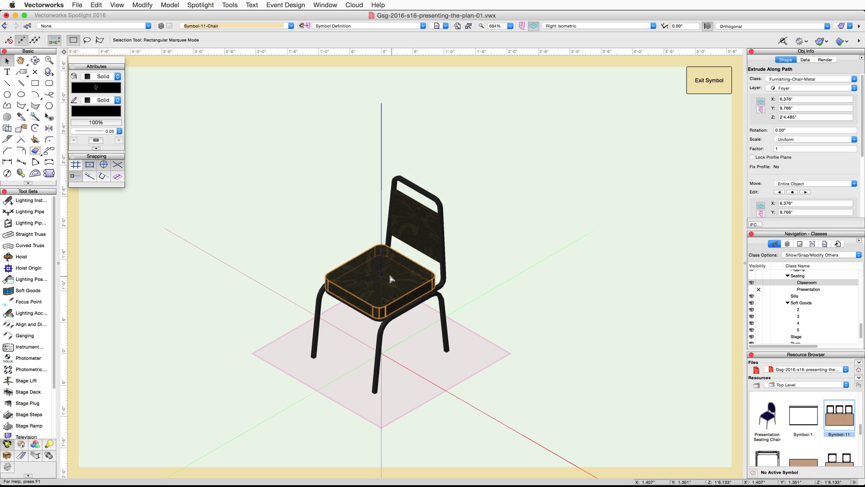
left_click(393, 277)
left_click(430, 235, "shift")
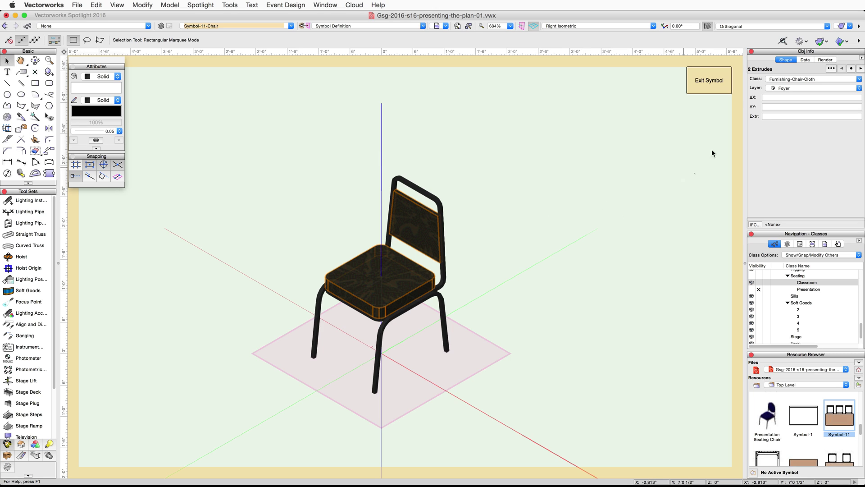
Set the seat and backrest to Class Texture with fill colour Color By Class.
left_click(825, 60)
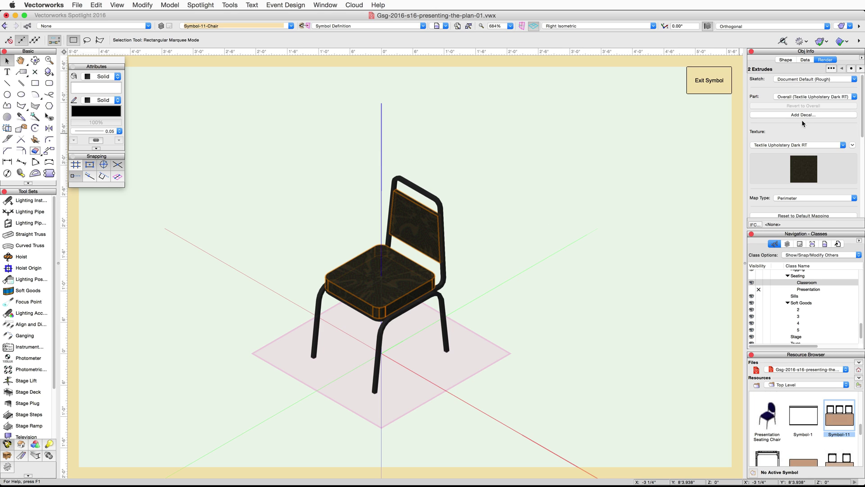
left_click(842, 145)
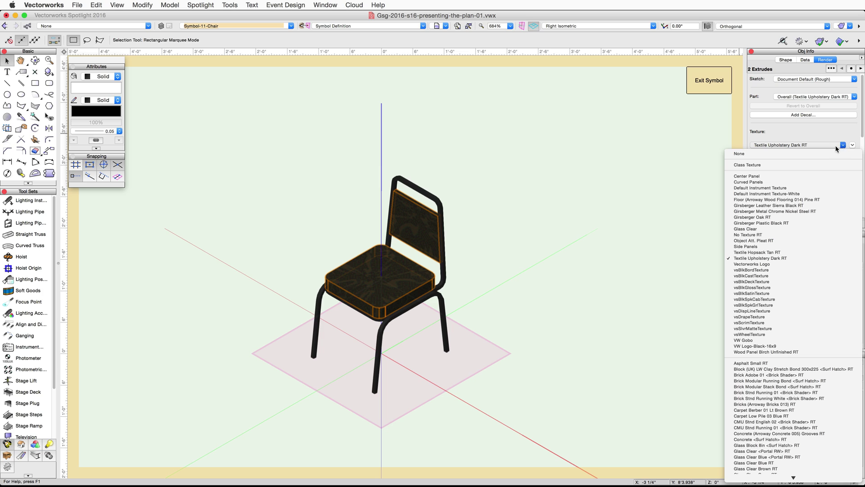
left_click(771, 169)
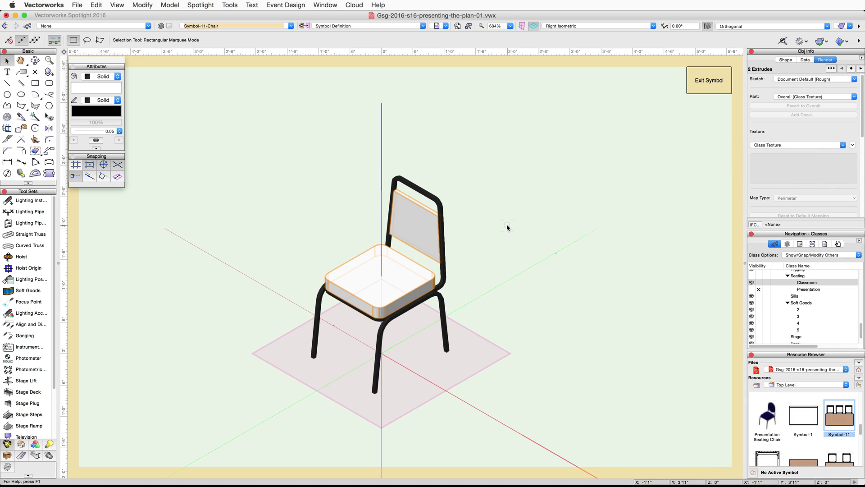
left_click(102, 89)
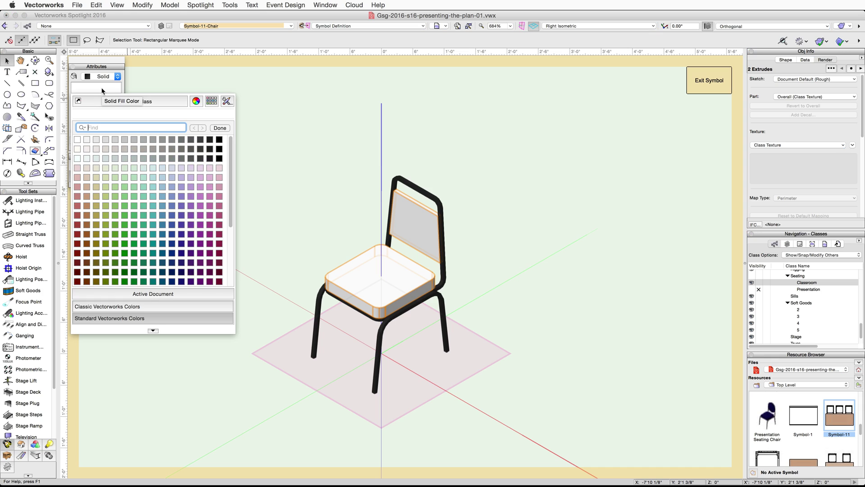
left_click(161, 101)
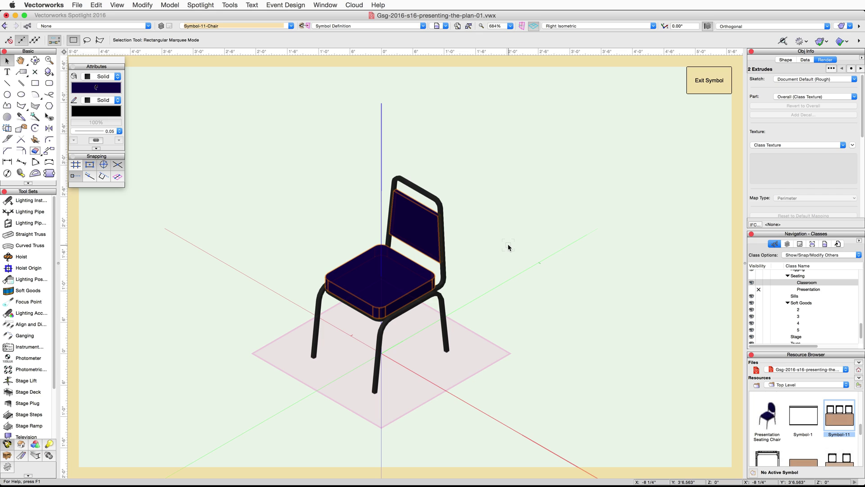
left_click(444, 275)
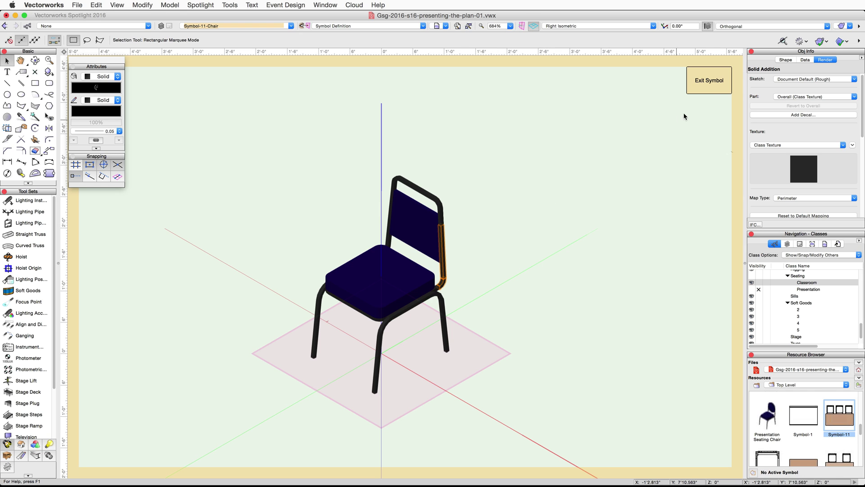
Leave the chair, return to Symbol-11, and show its Shape properties.
left_click(711, 89)
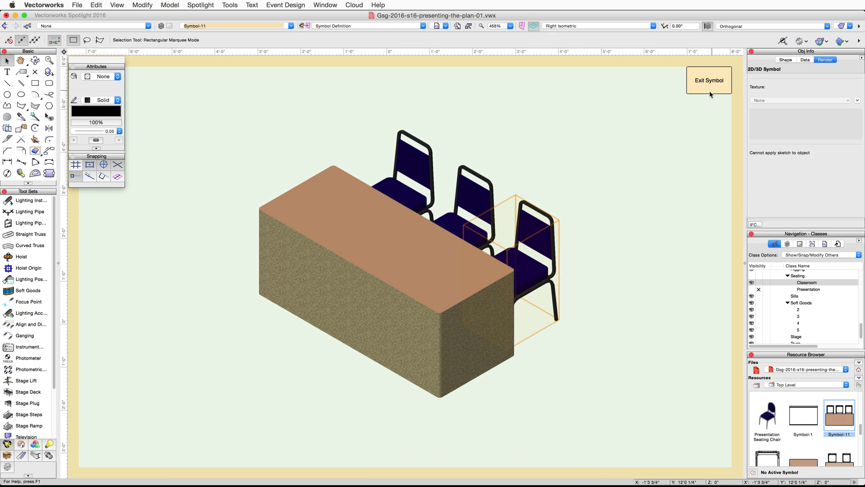
left_click(789, 59)
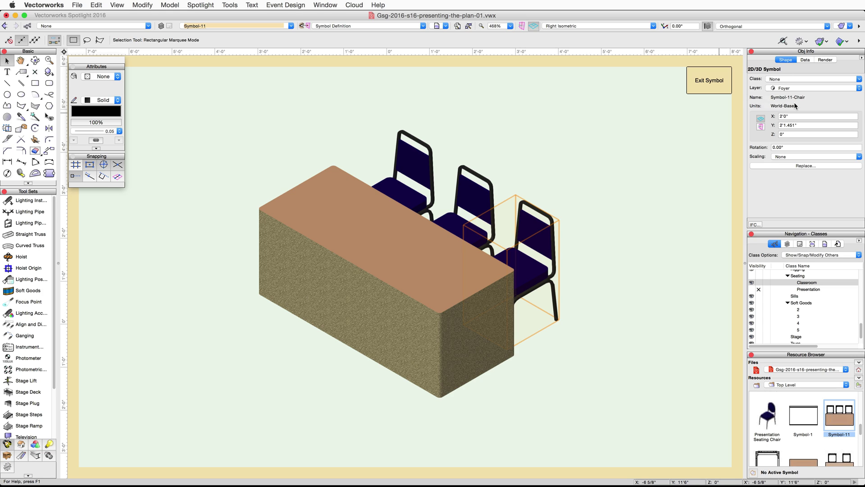
scroll(795, 427, "down", 3)
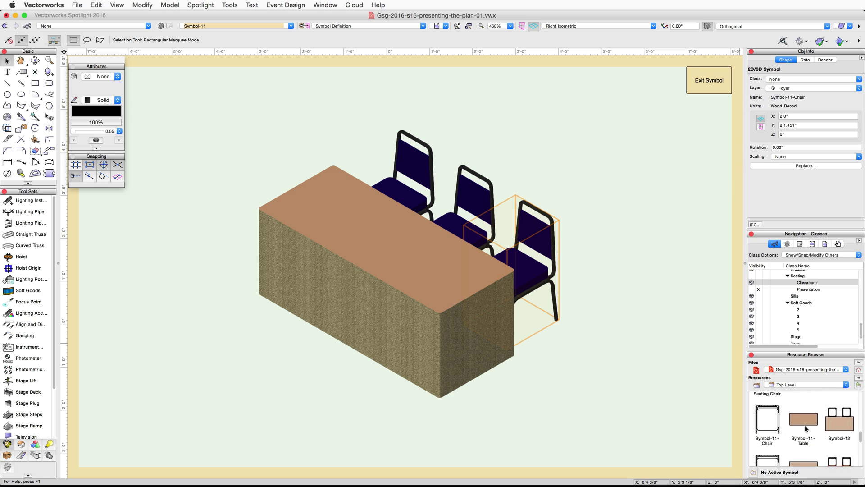
Rename the Symbol-11-Chair resource to 'Classroom Seating Chair'.
right_click(762, 412)
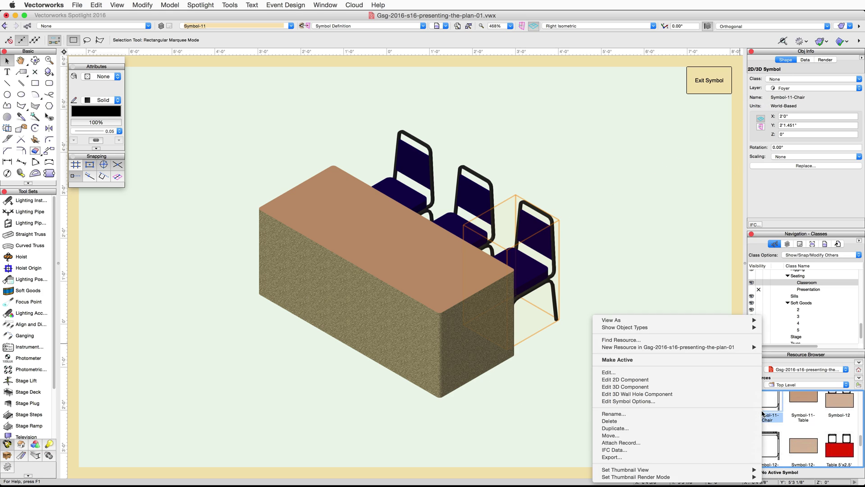
left_click(662, 414)
type("Classroom Seating Chair")
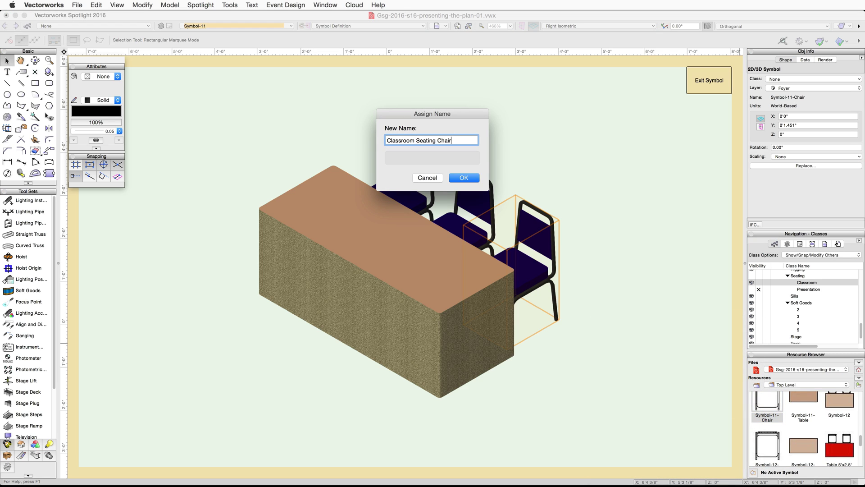
left_click(463, 178)
Open Symbol-11-Table's 3D component for editing and render it shaded with textures.
double_click(412, 273)
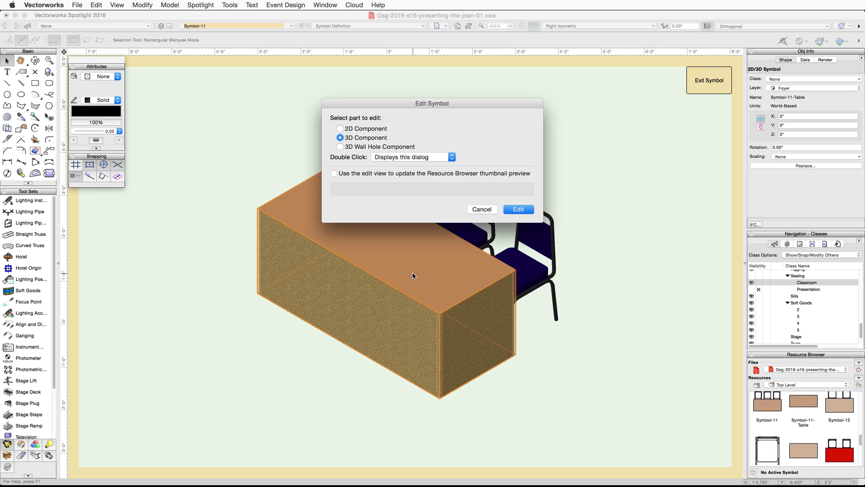
left_click(518, 209)
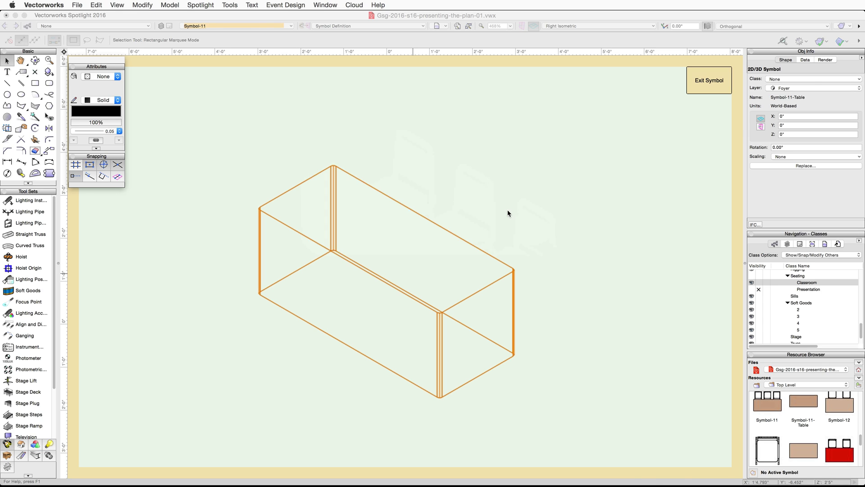
left_click(839, 28)
left_click(788, 83)
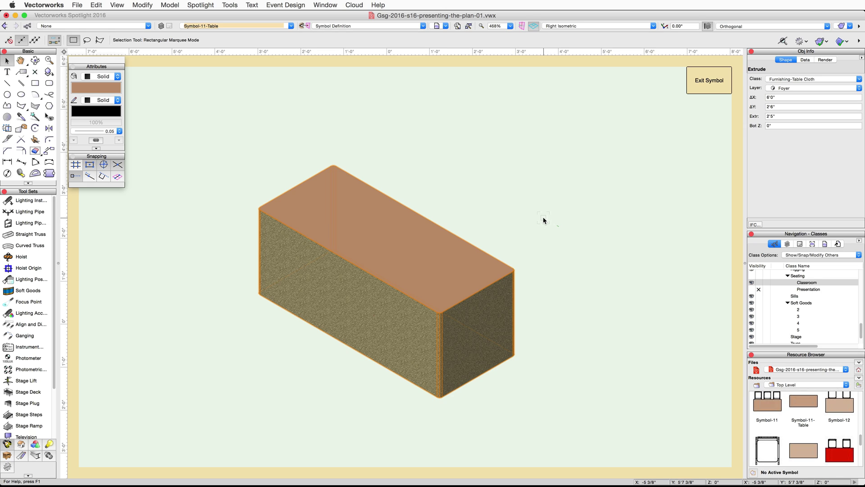
Change the Table Cloth class fill colour to black in the Organization dialog.
left_click(232, 6)
left_click(239, 16)
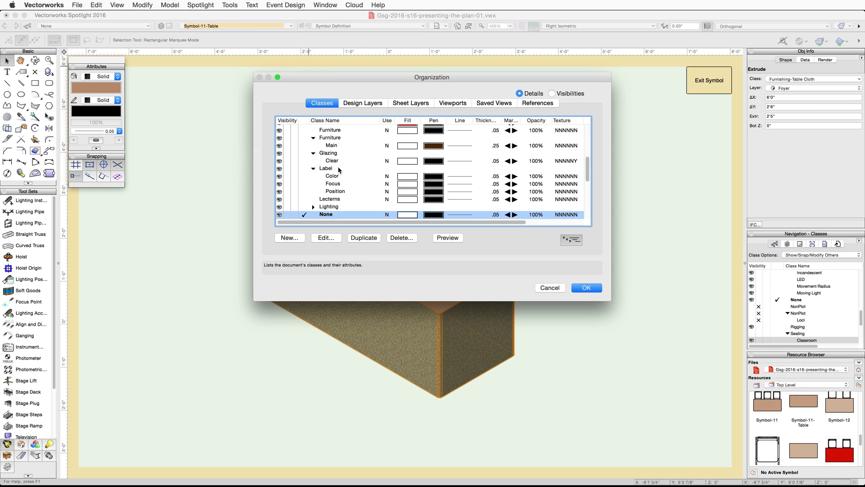
scroll(341, 170, "up", 3)
left_click(347, 154)
left_click(326, 237)
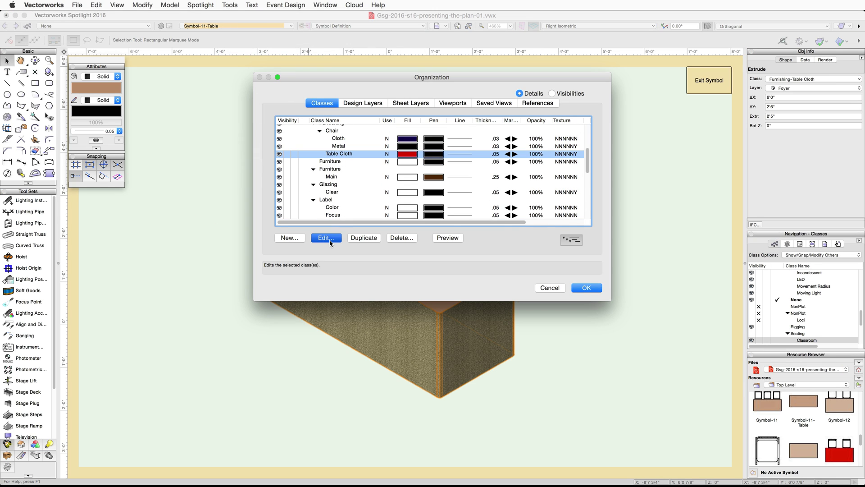
left_click(374, 141)
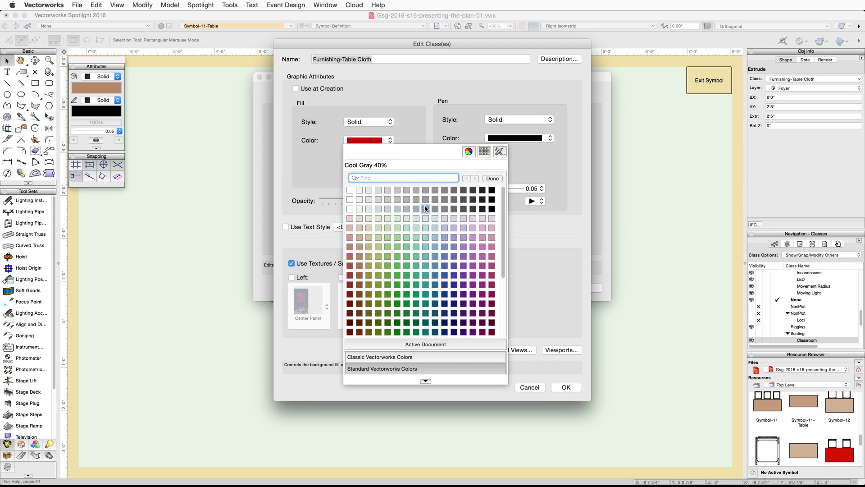
left_click(480, 209)
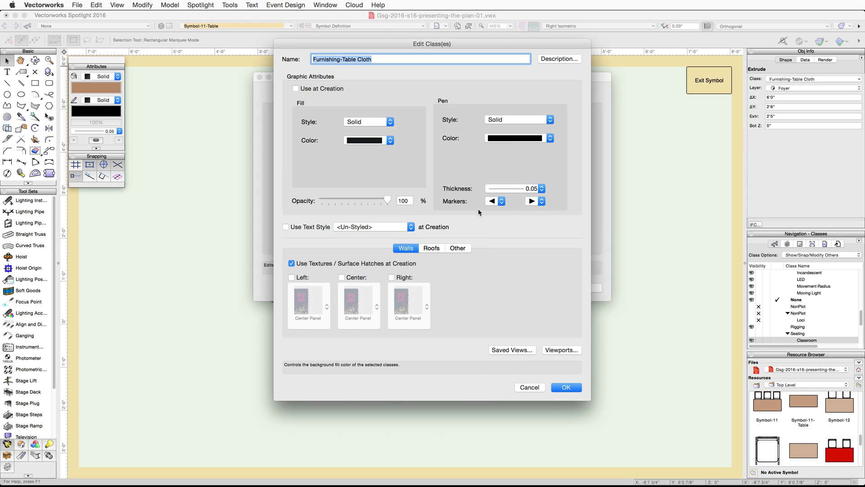
left_click(566, 387)
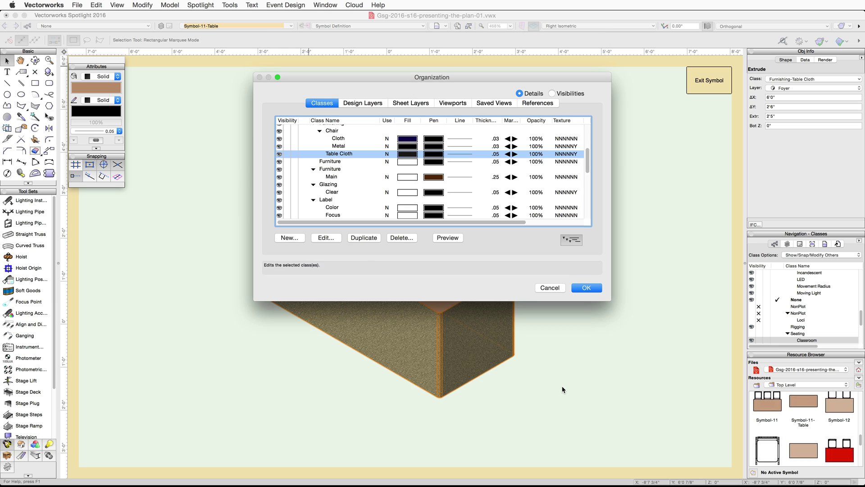
left_click(586, 288)
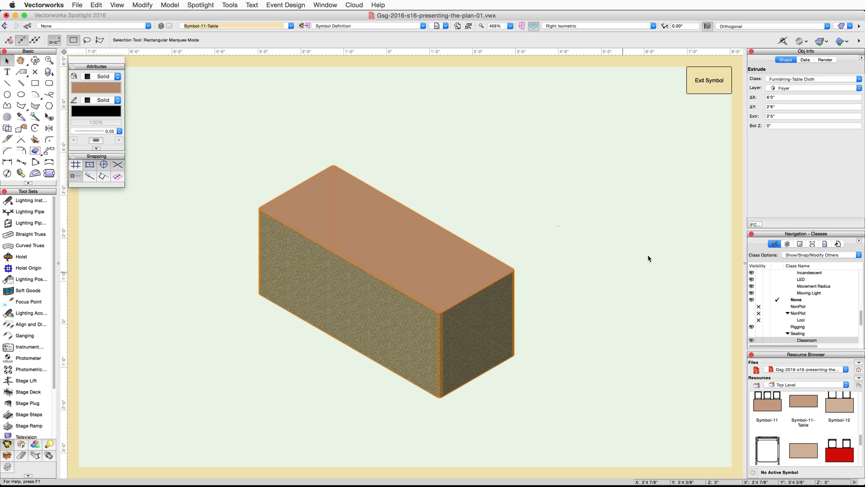
Set the table box's texture to Class Texture and its fill to Color By Class.
left_click(824, 60)
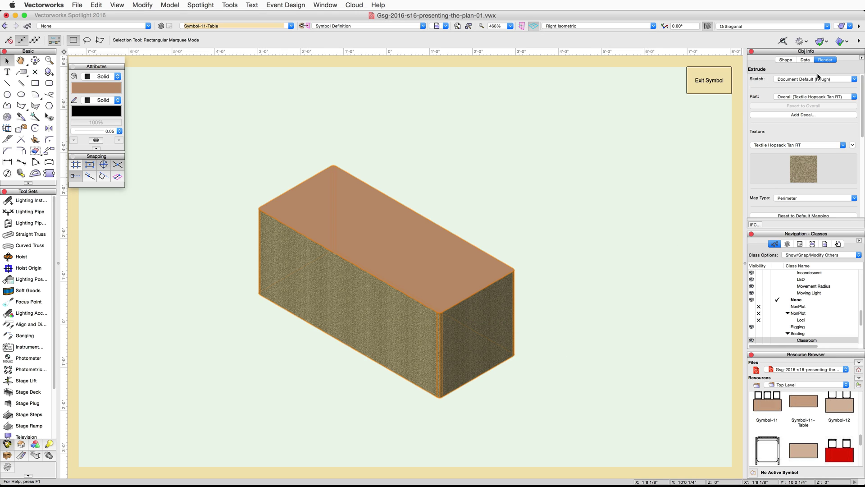
left_click(783, 144)
left_click(780, 165)
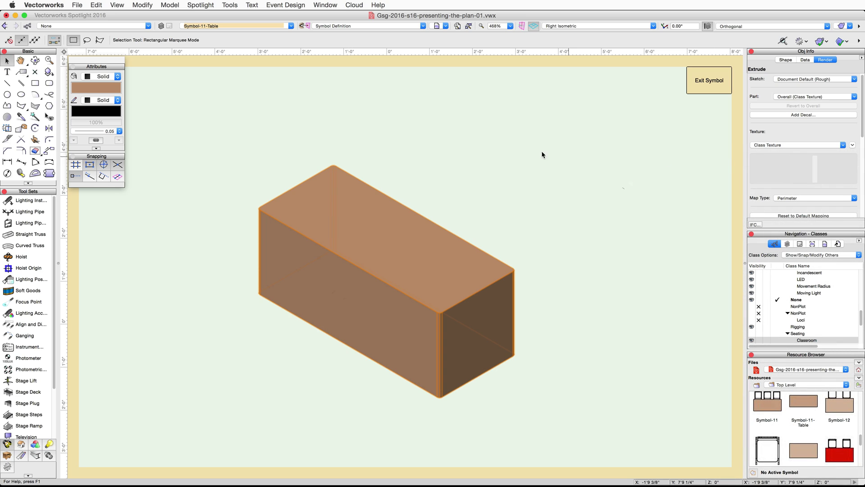
left_click(107, 85)
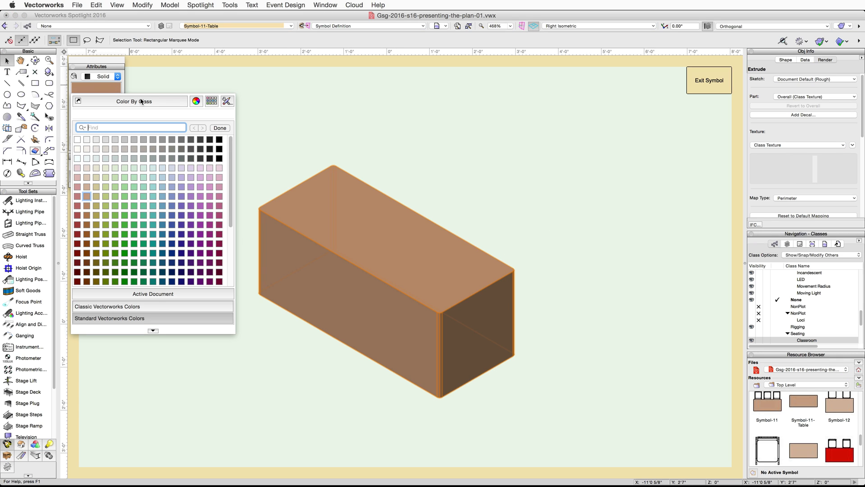
left_click(167, 103)
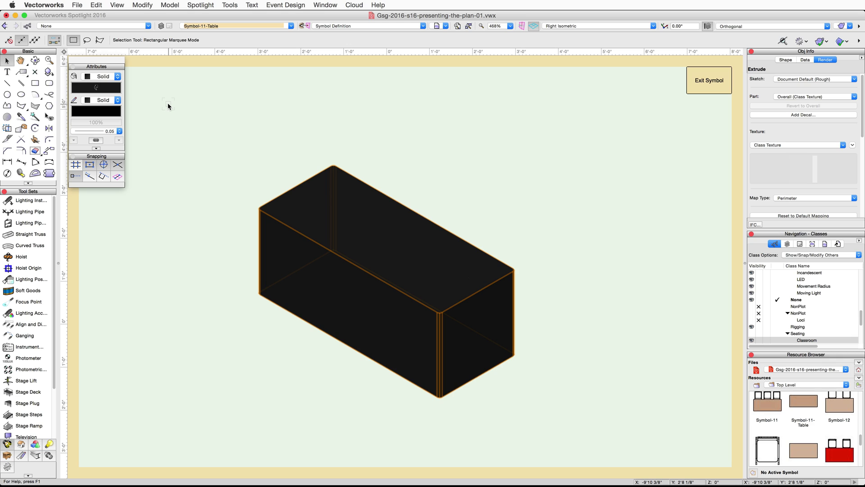
In Top/Plan, trace a Soft Goods drape along the table's left, front and right edges.
left_click(653, 26)
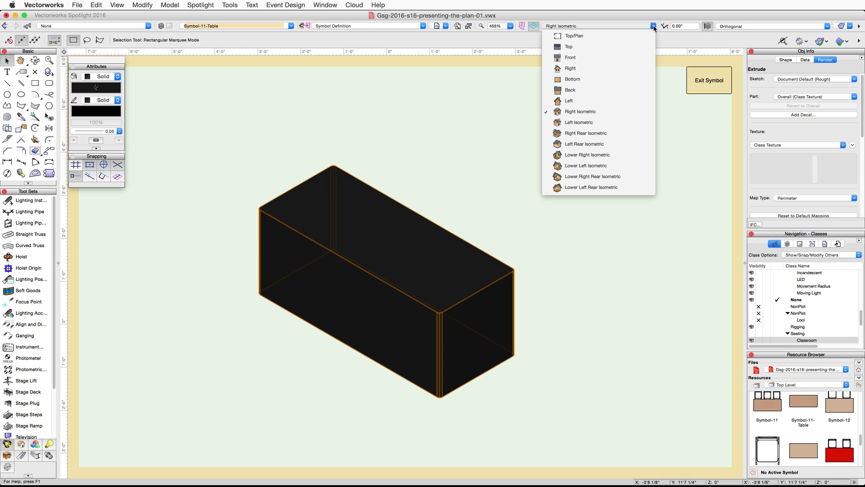
left_click(639, 35)
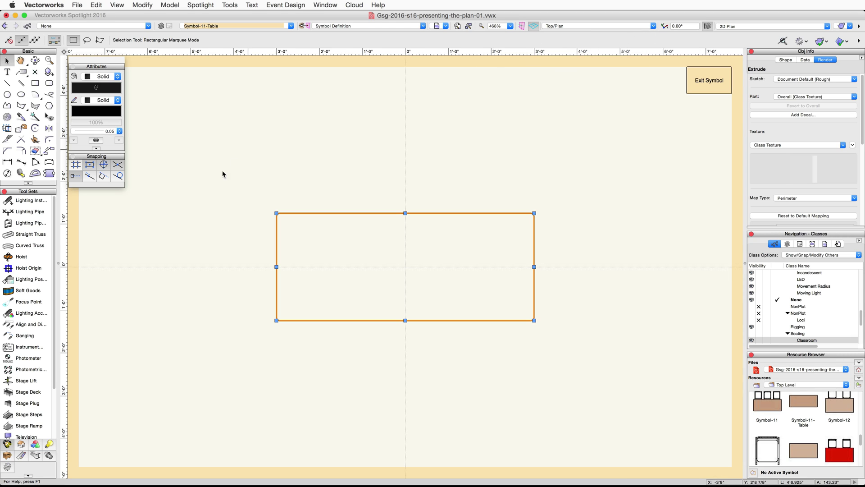
left_click(39, 296)
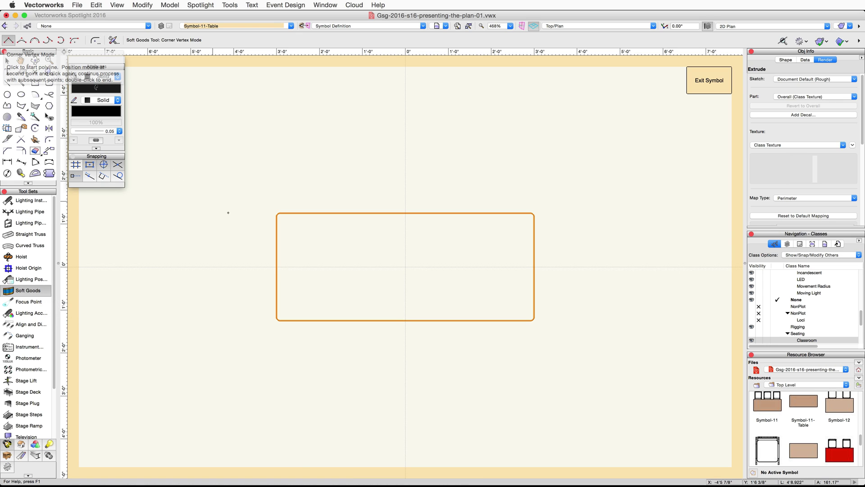
left_click(277, 217)
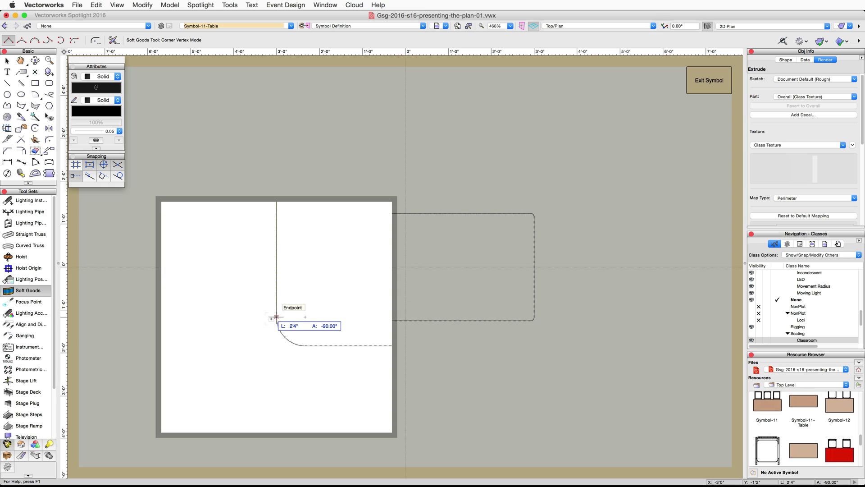
key("z")
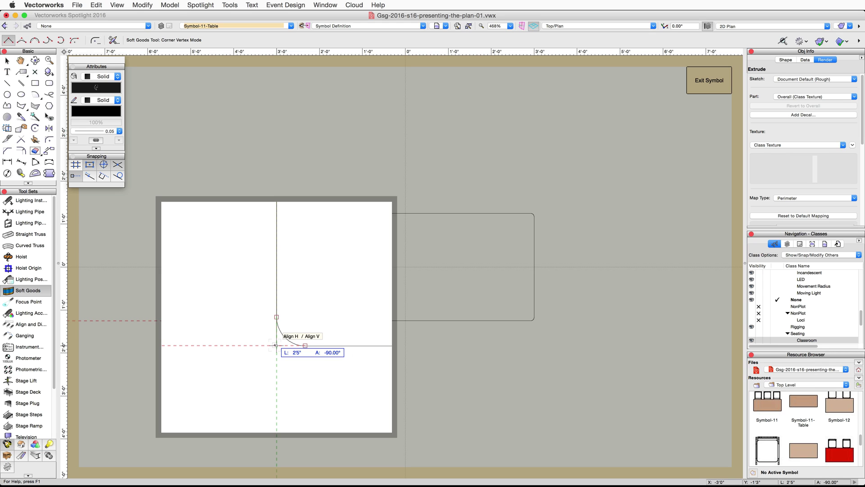
left_click(275, 346)
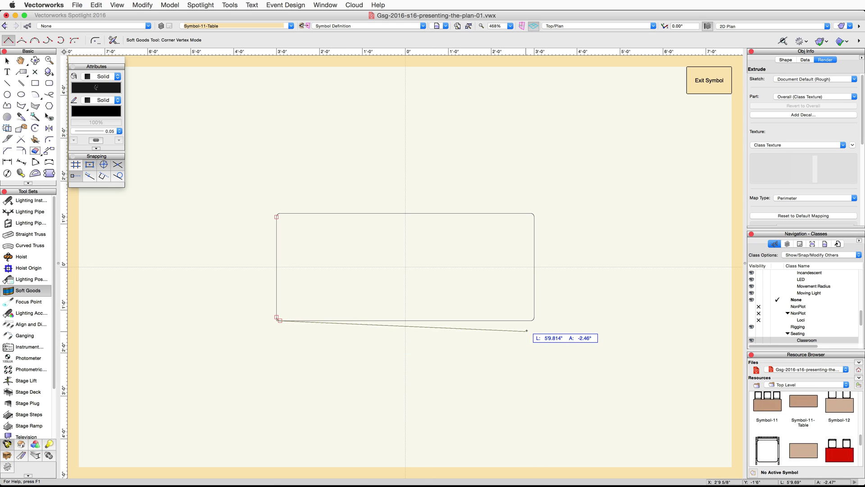
key("z")
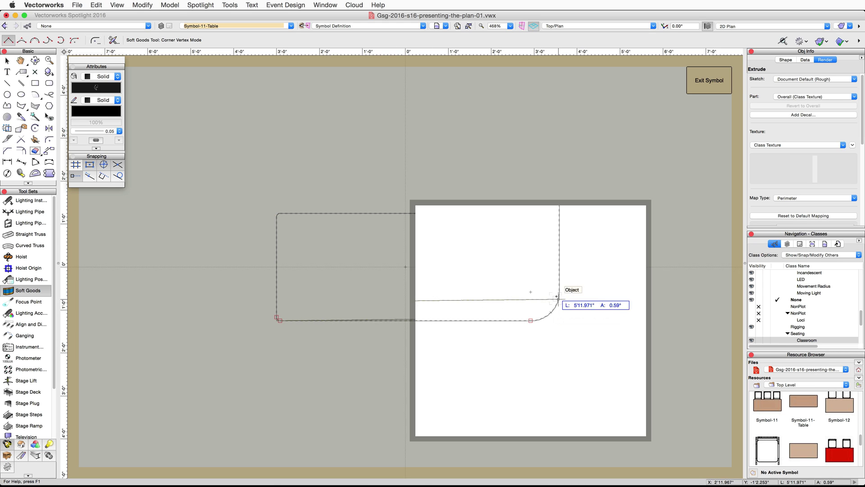
left_click(559, 320)
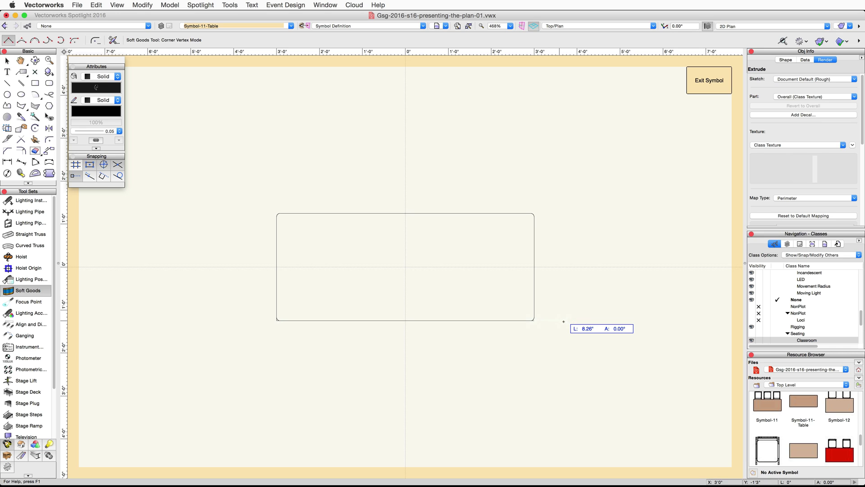
double_click(534, 215)
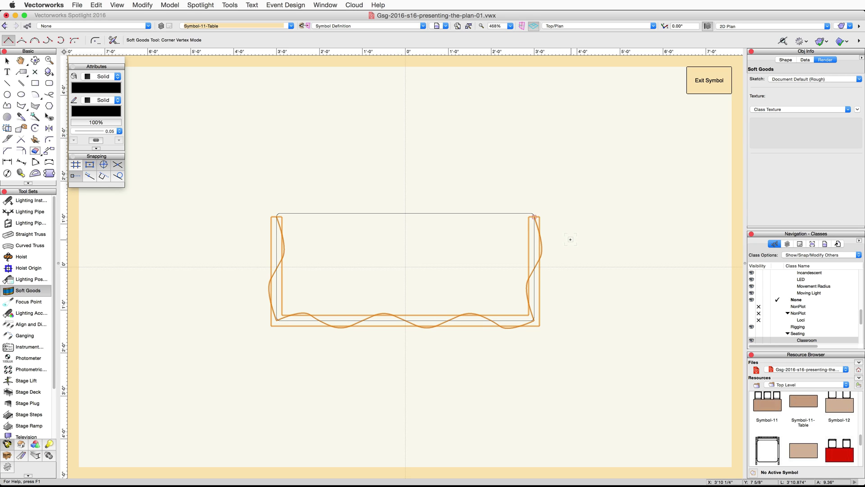
Set the drape's Function to Border and its Height to 2'5".
left_click(786, 59)
left_click(831, 140)
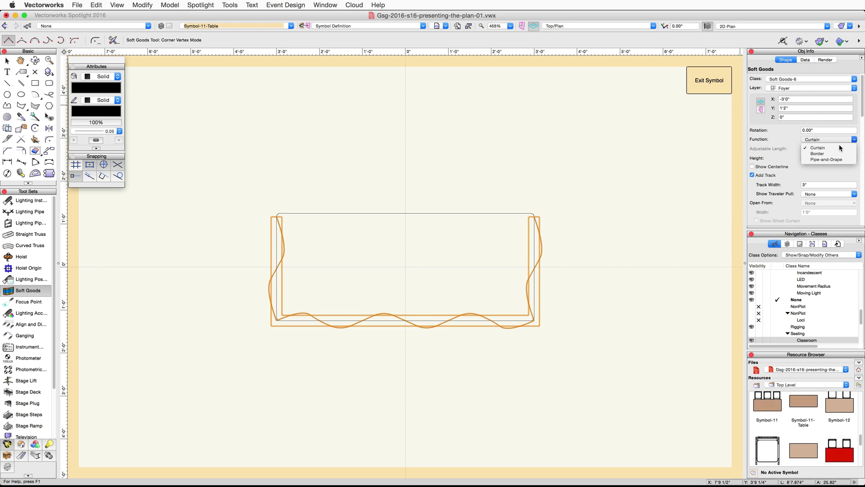
left_click(825, 153)
left_click(825, 157)
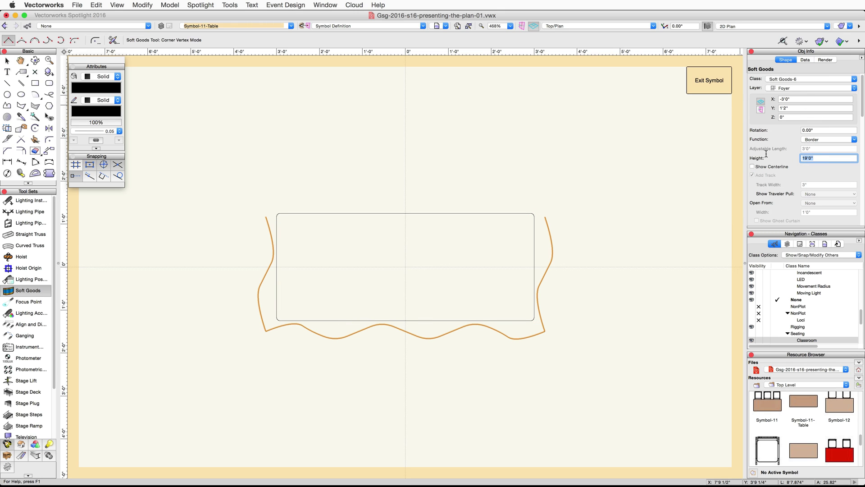
type("2'5")
key("Return")
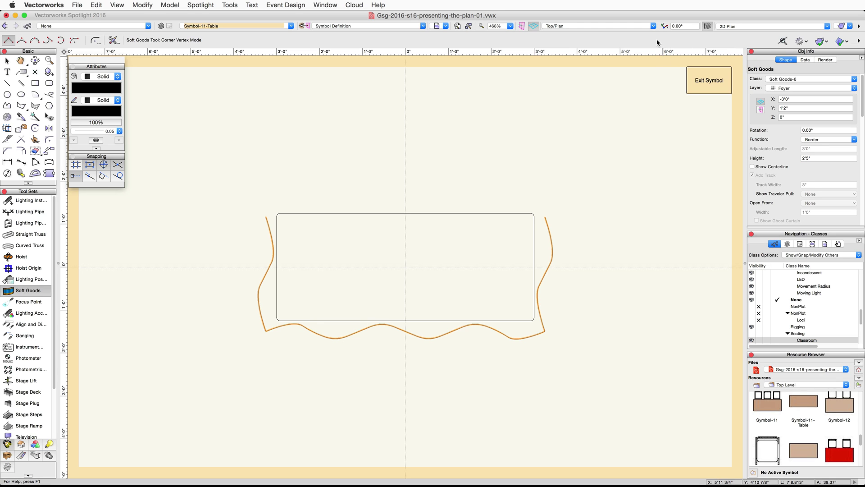
View the table in Right Isometric with shaded rendering and exit the table symbol.
left_click(652, 26)
left_click(580, 111)
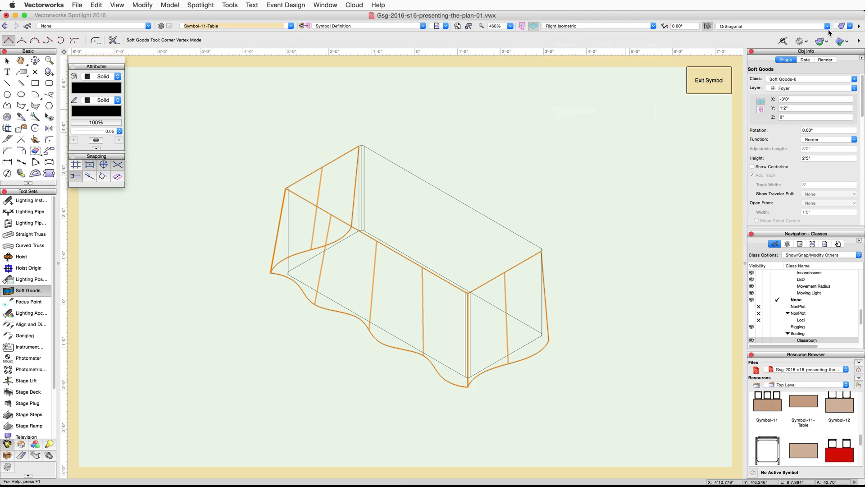
left_click(842, 27)
left_click(799, 85)
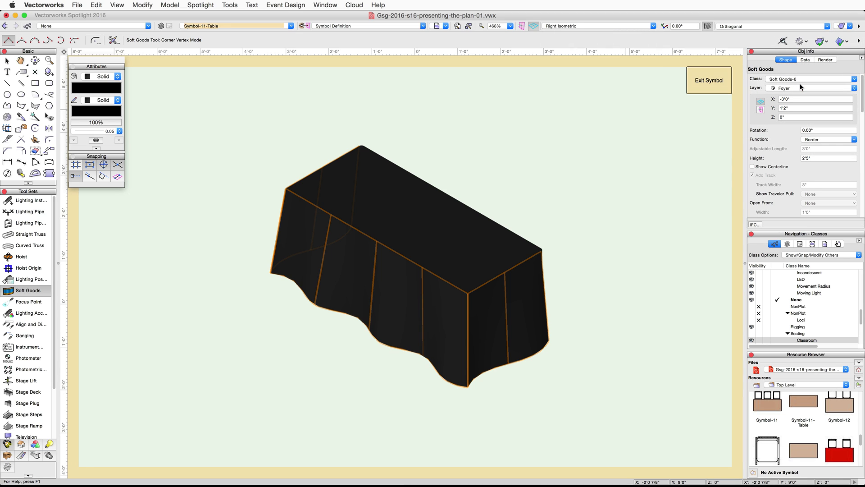
left_click(708, 81)
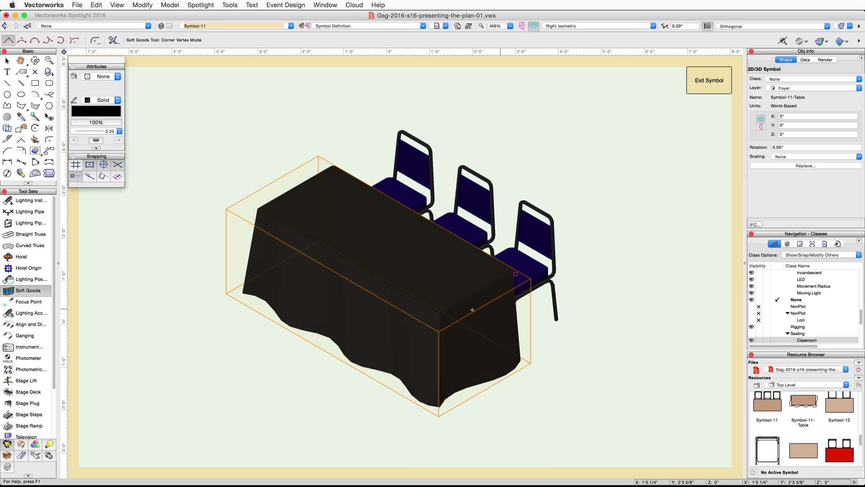
In the table's 2D component, set the rounded tablecloth rectangle's fill to Color By Class, then exit.
key("x")
key("x")
double_click(422, 305)
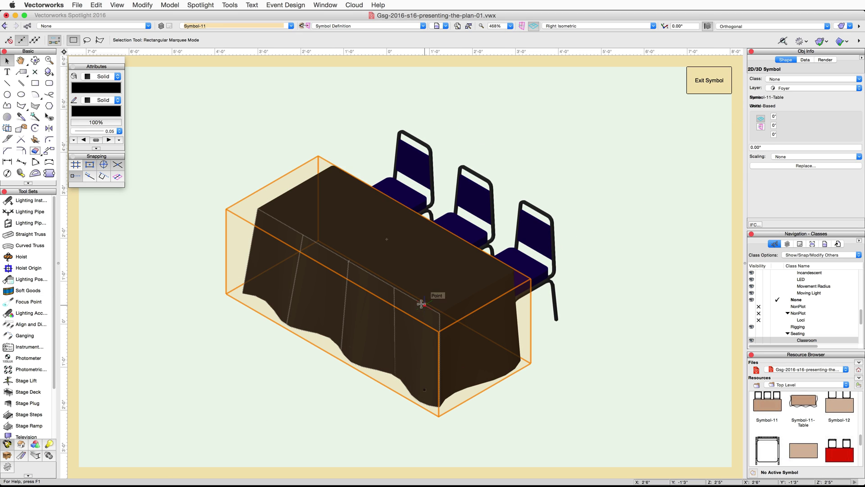
left_click(341, 129)
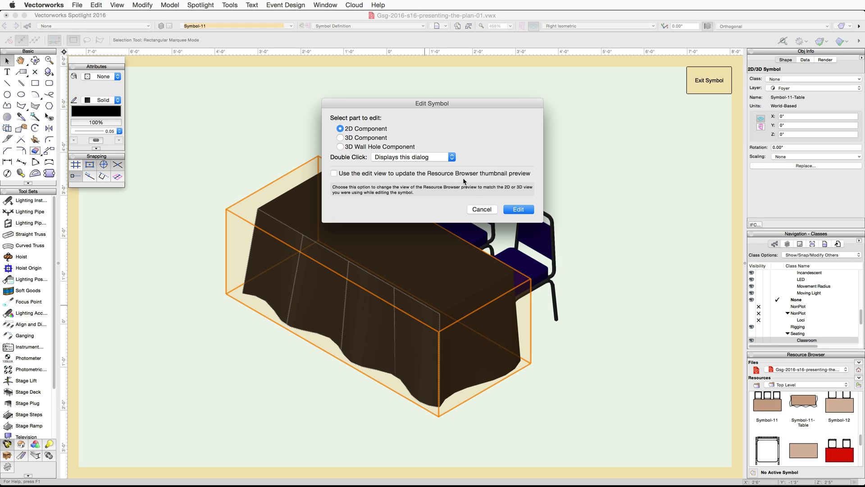
left_click(521, 210)
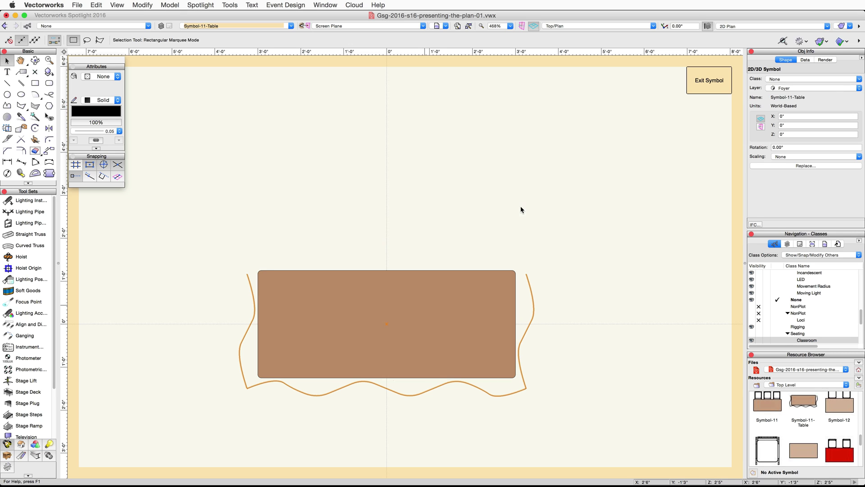
left_click(408, 331)
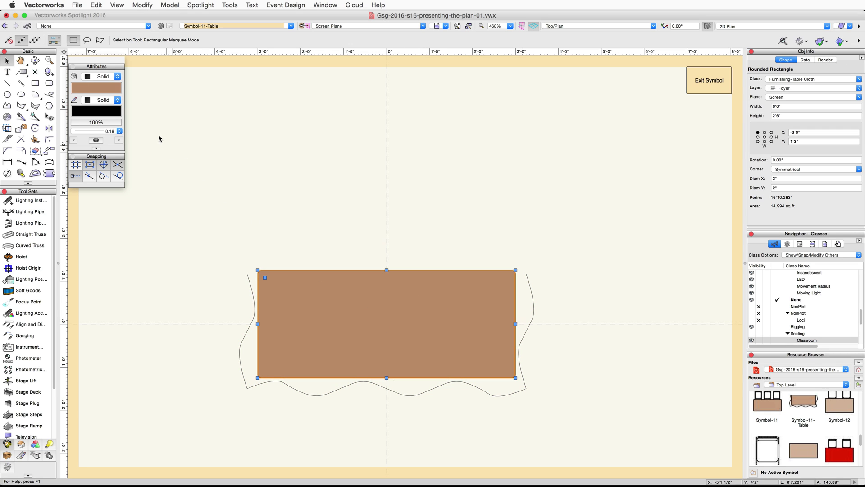
left_click(113, 89)
left_click(158, 102)
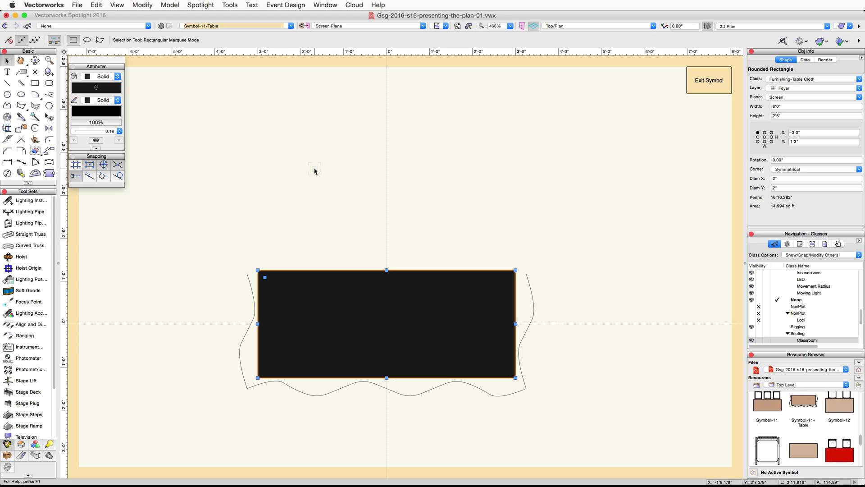
left_click(711, 82)
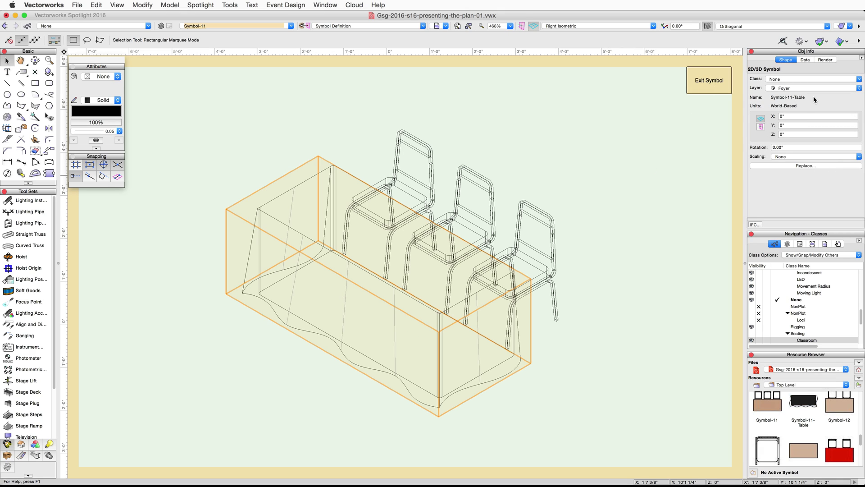
Rename the table symbol to '6 x 2.5 Classroom Table' and exit symbol editing.
right_click(802, 402)
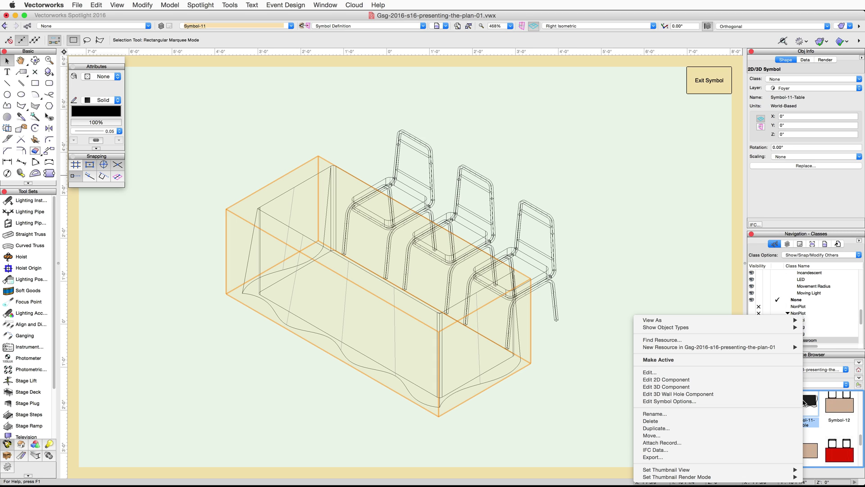
left_click(760, 415)
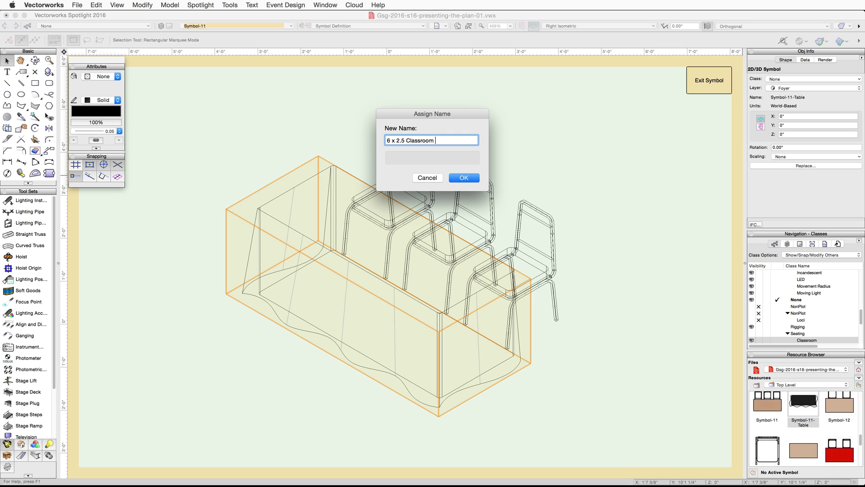
key("Return")
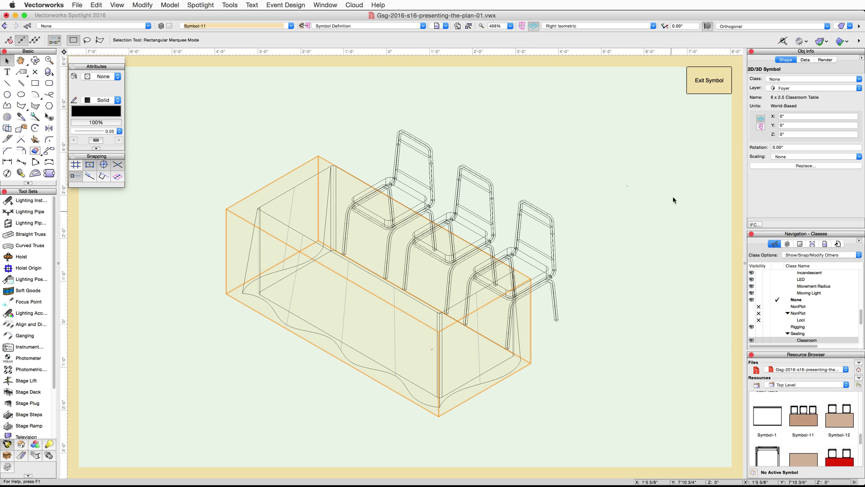
left_click(701, 94)
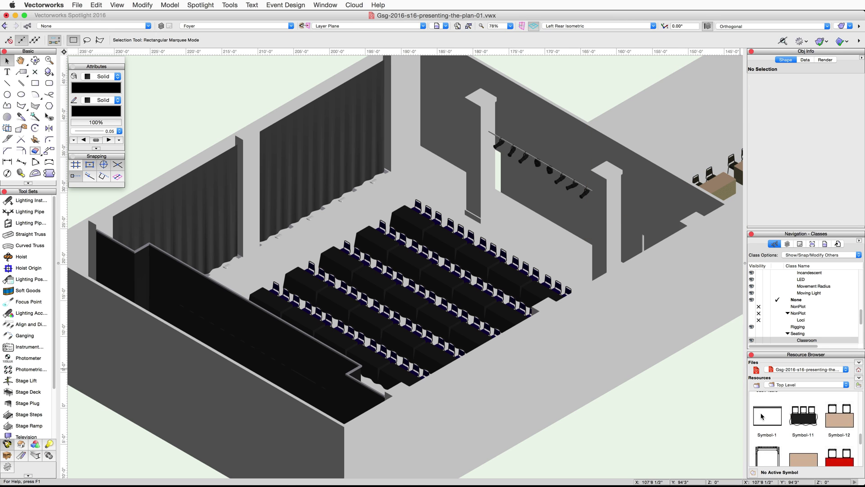
Rename the Symbol-11 resource to 'Classroom Seating Table'.
left_click(804, 418)
right_click(804, 418)
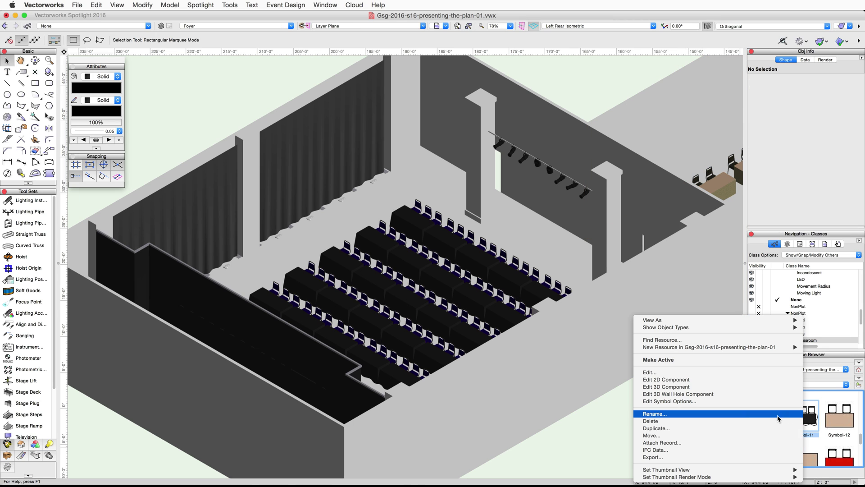
left_click(778, 418)
type("Classroom Seating Table")
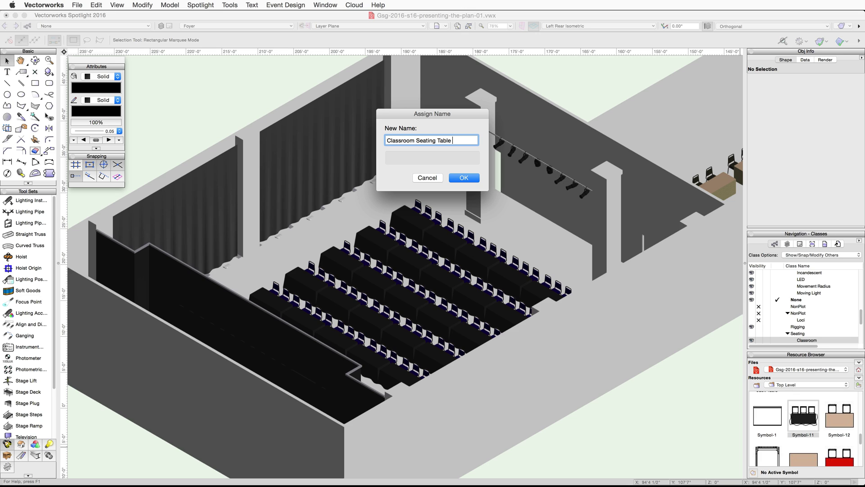
key("Return")
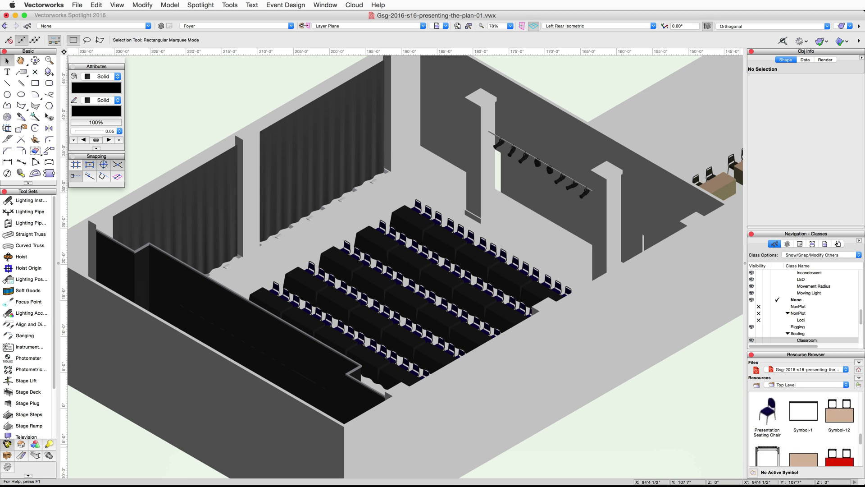
Fly the 3D view over to the booth desks.
left_click(35, 60)
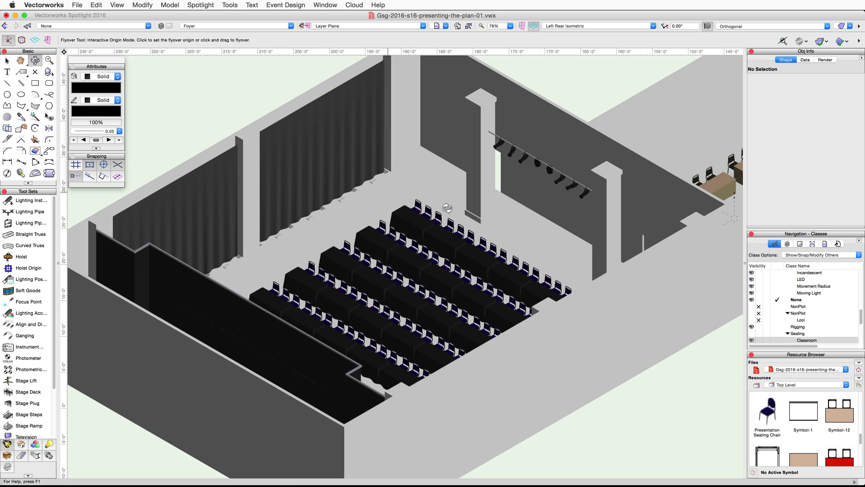
mouse_move(676, 158)
left_mouse_down()
mouse_move(624, 245)
mouse_move(592, 241)
mouse_move(599, 251)
mouse_move(606, 247)
mouse_move(579, 207)
mouse_move(531, 182)
mouse_move(615, 235)
left_mouse_up()
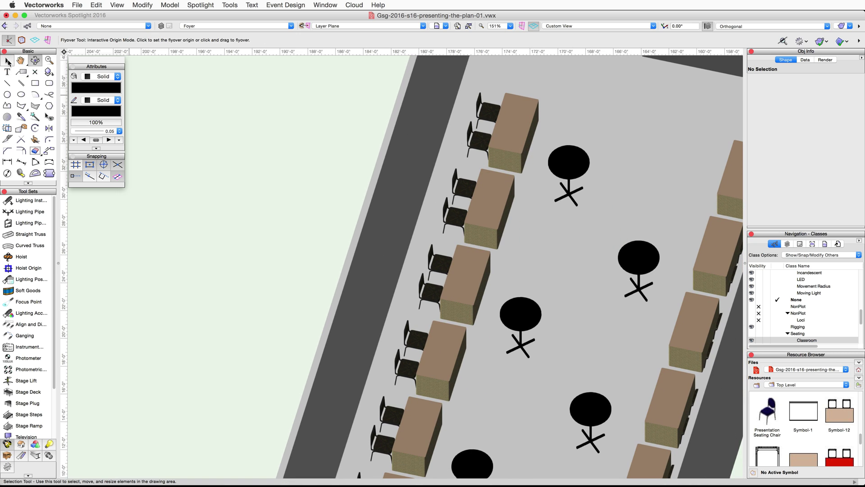
left_click(8, 62)
Edit the desk symbol's 3D part, then the nested chair's 3D part.
double_click(525, 131)
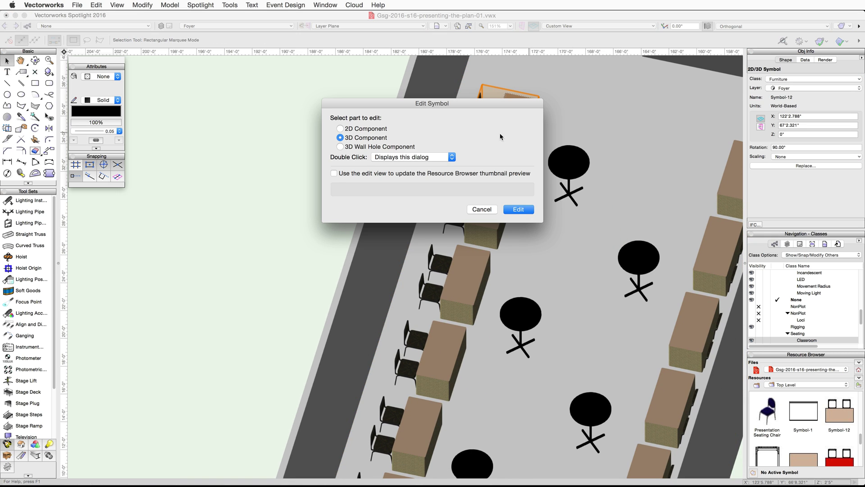
left_click(519, 209)
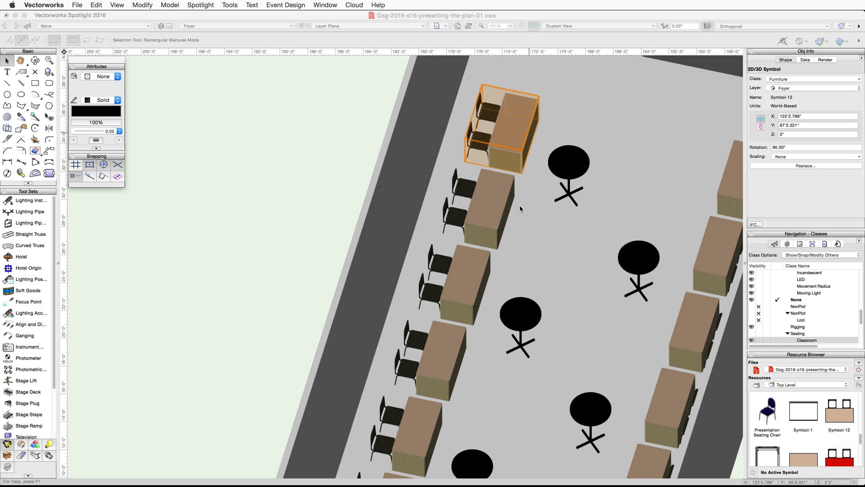
scroll(509, 258, "up", 5)
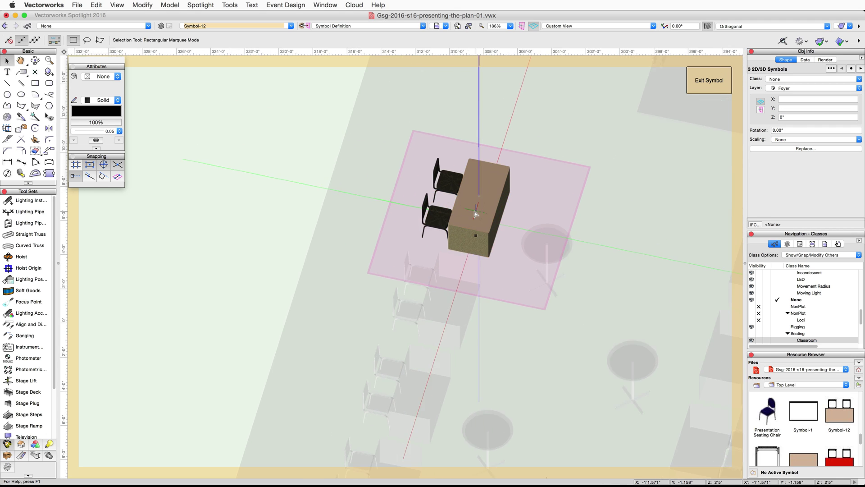
double_click(403, 226)
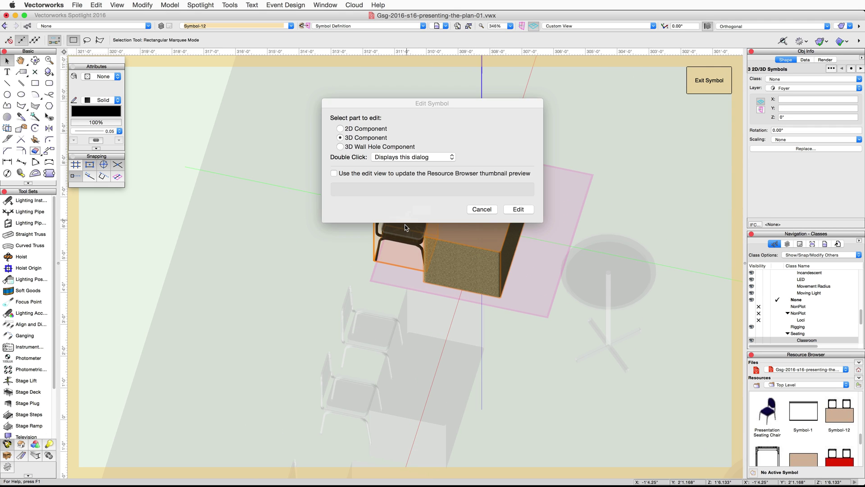
left_click(524, 209)
left_click(367, 231)
Give the chair's seat and back cushions Class Texture and Color By Class fill, then exit.
scroll(367, 230, "up", 4)
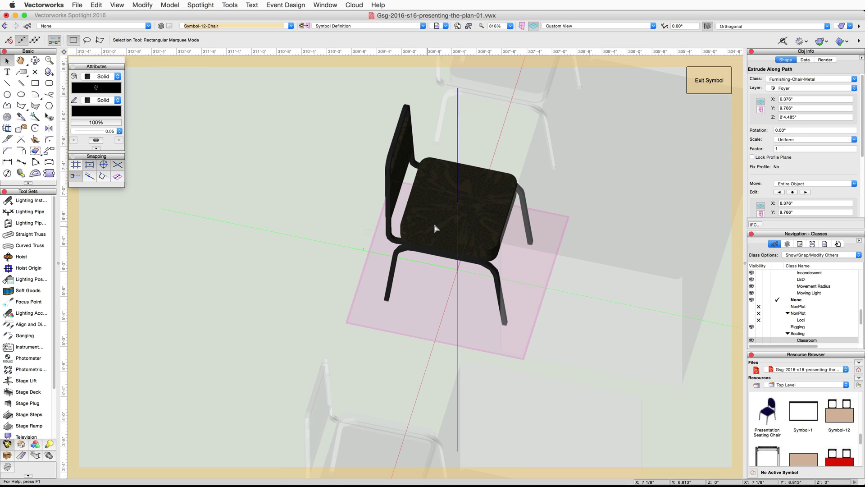
left_click(452, 227)
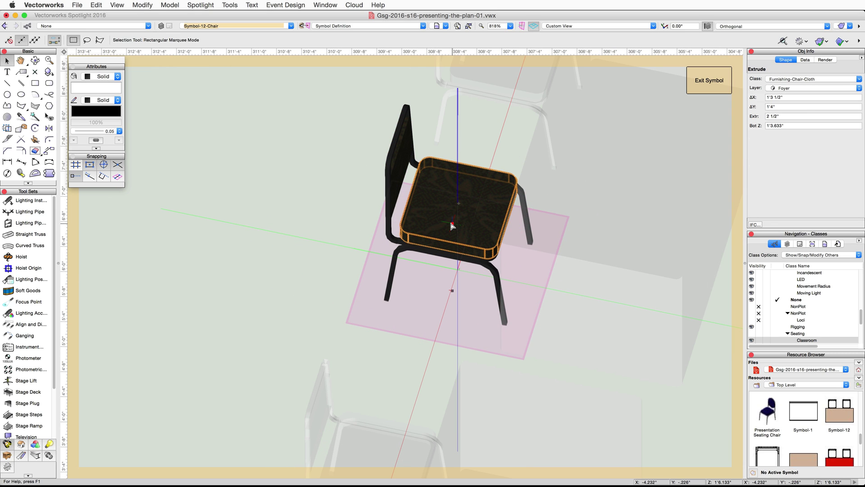
left_click(397, 172, "shift")
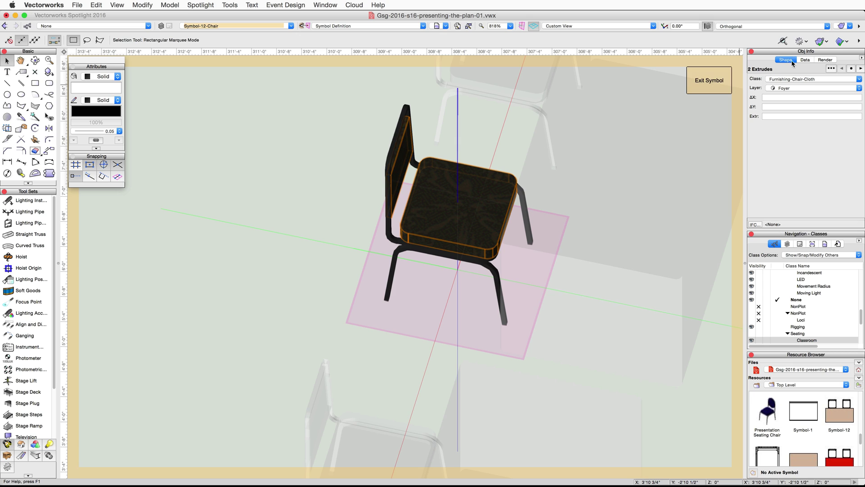
left_click(826, 60)
left_click(768, 145)
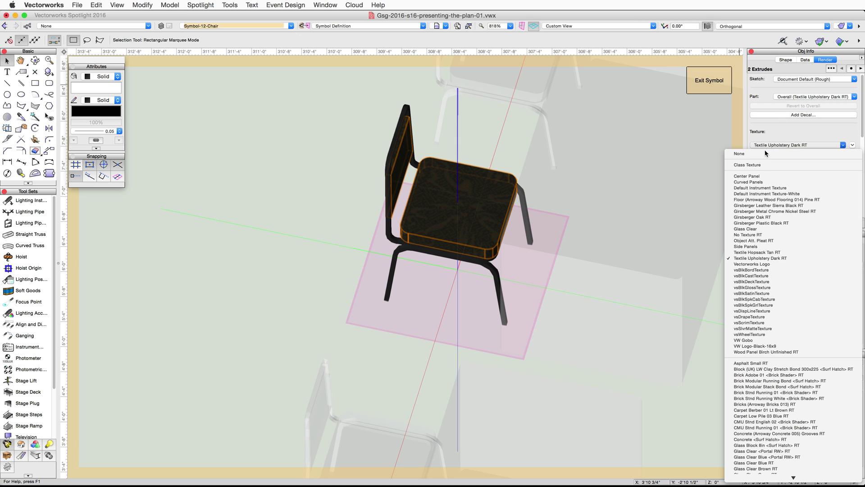
left_click(761, 164)
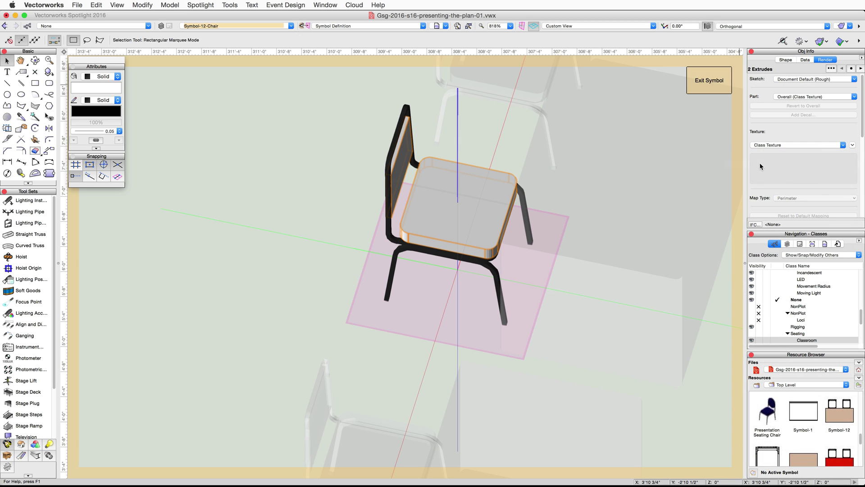
left_click(110, 89)
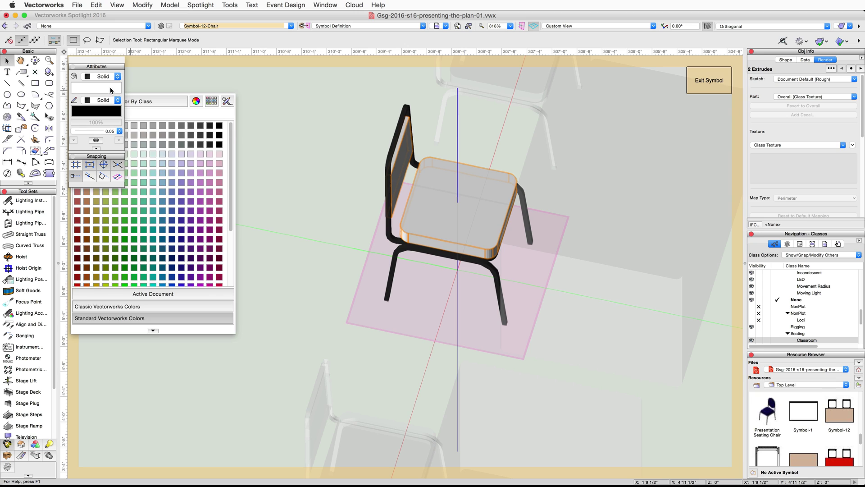
left_click(171, 102)
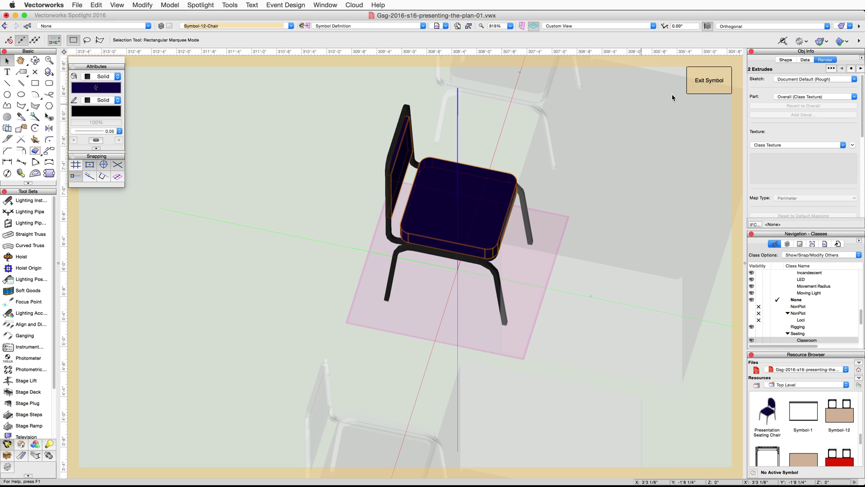
left_click(723, 81)
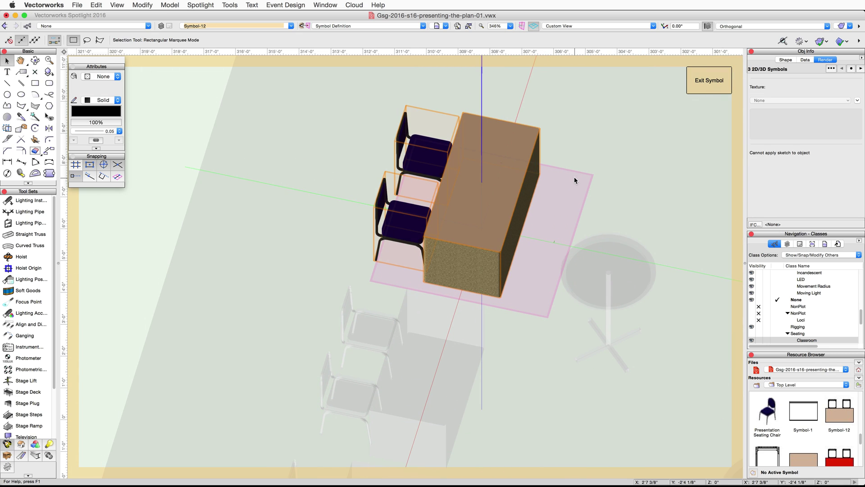
In the table symbol's 3D part, set the extruded body to Class Texture and Color By Class.
double_click(526, 161)
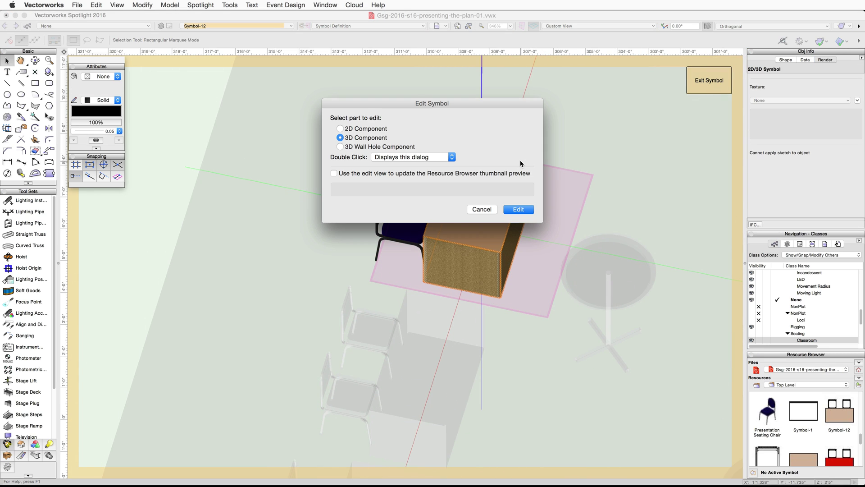
left_click(518, 209)
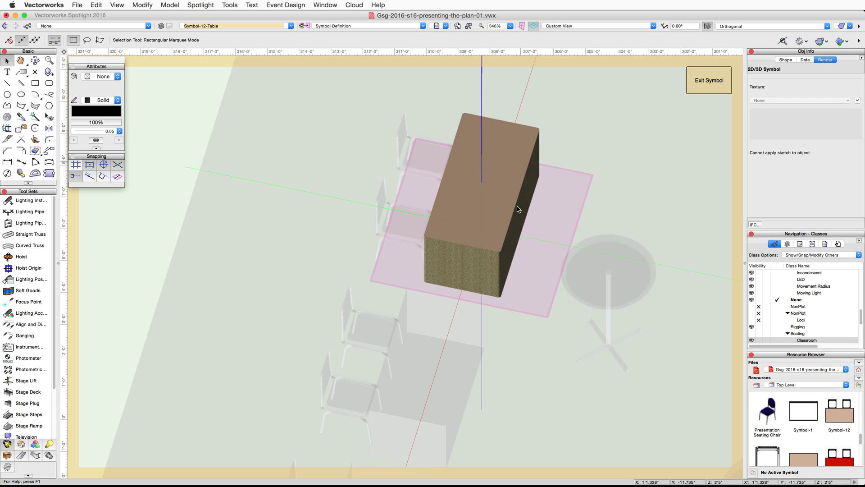
left_click(541, 210)
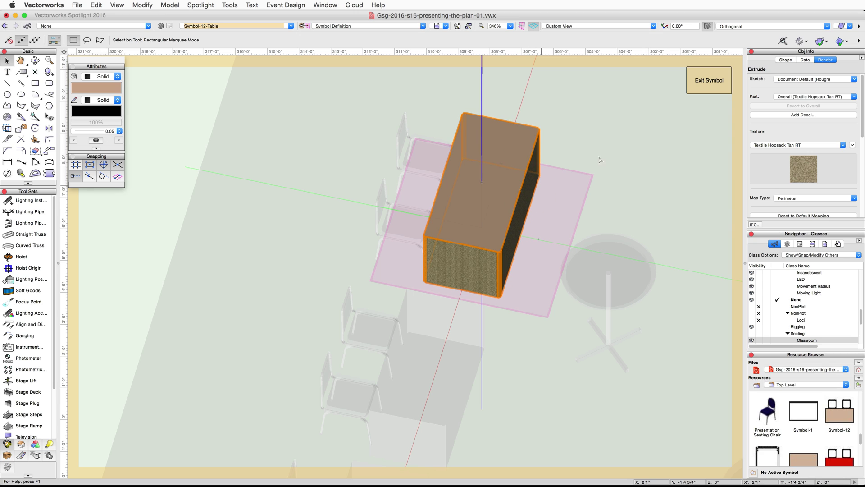
left_click(772, 145)
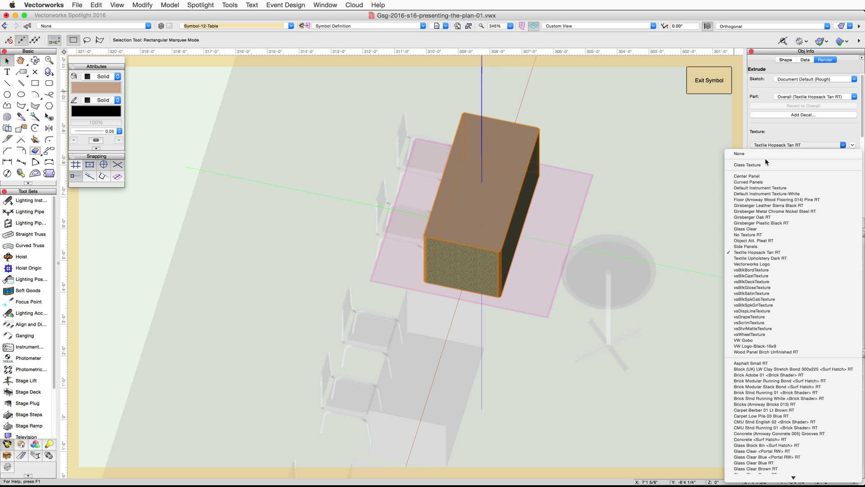
left_click(762, 165)
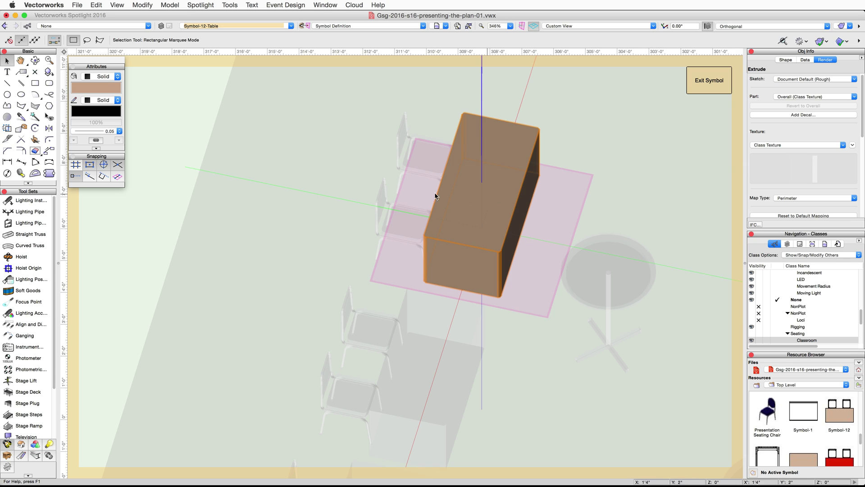
left_click(112, 87)
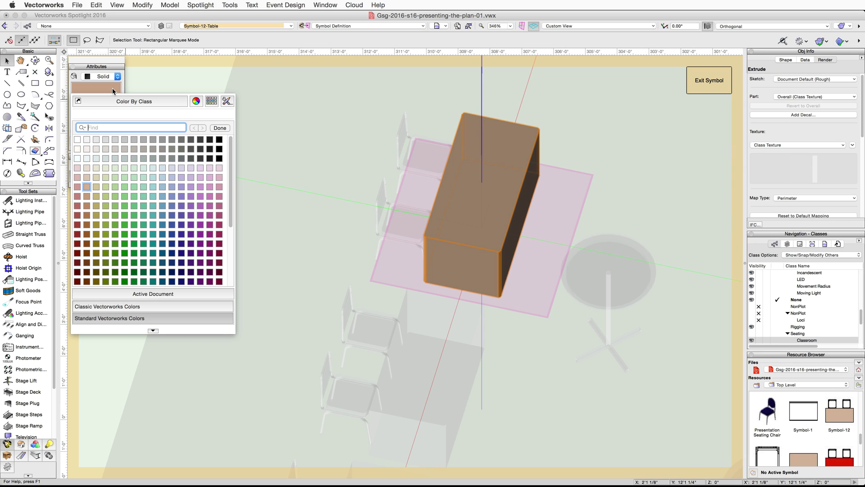
left_click(150, 99)
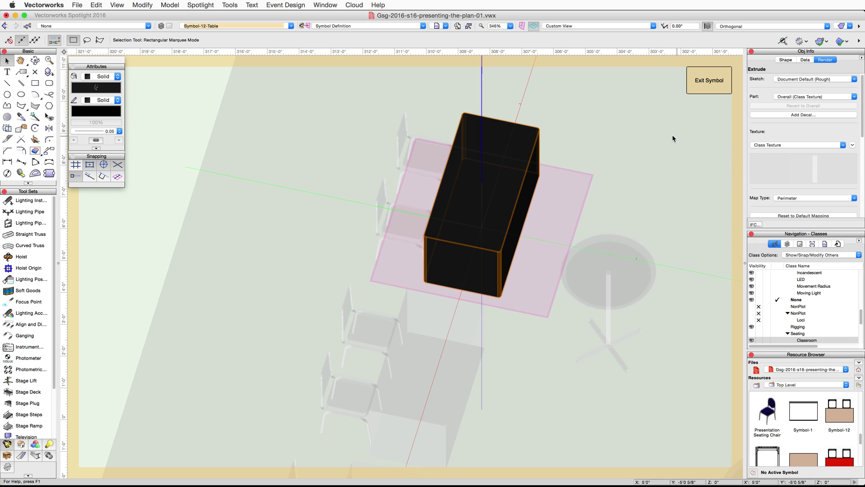
Switch the table symbol to the Top/Plan view.
left_click(620, 26)
left_click(567, 34)
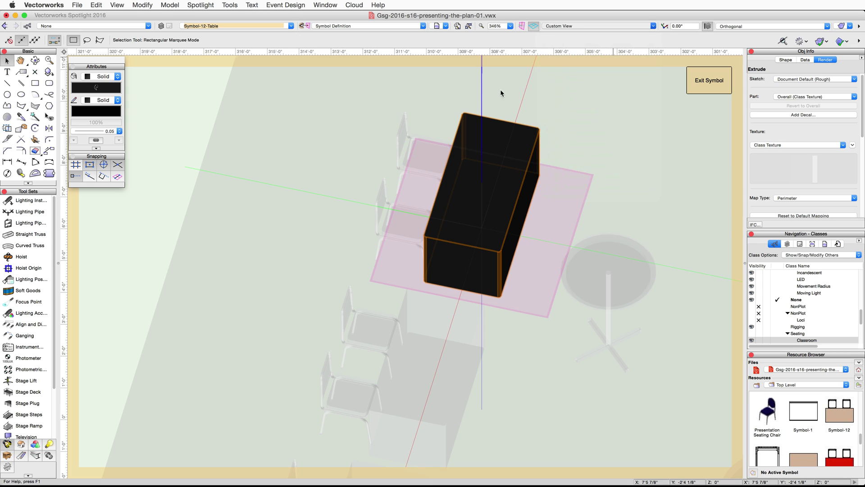
left_click(24, 291)
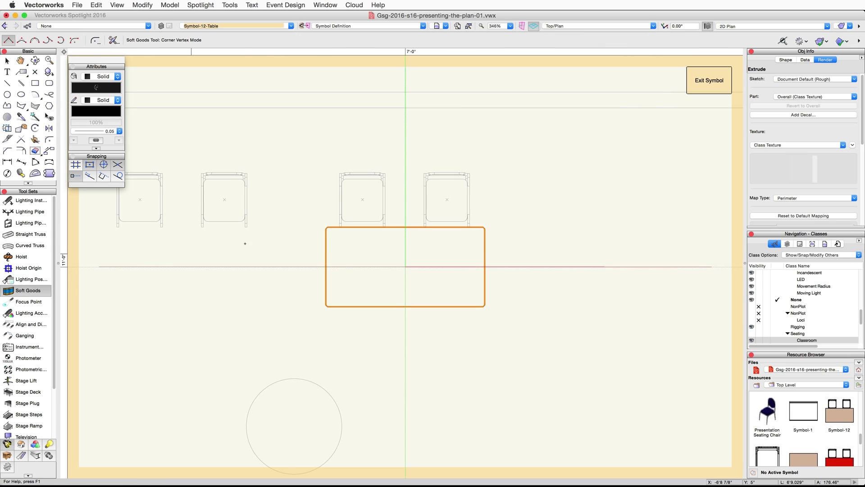
Trace Soft Goods around the tabletop's left, front and right edges.
scroll(325, 228, "up", 2)
left_click(329, 229)
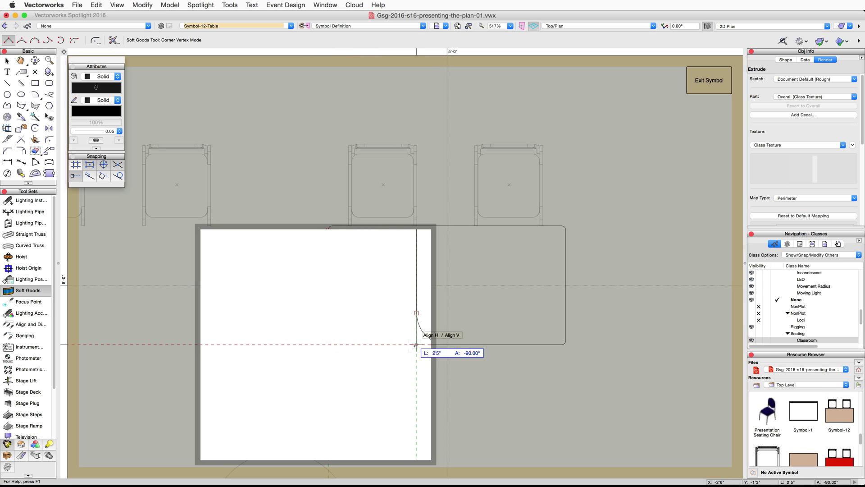
left_click(416, 344)
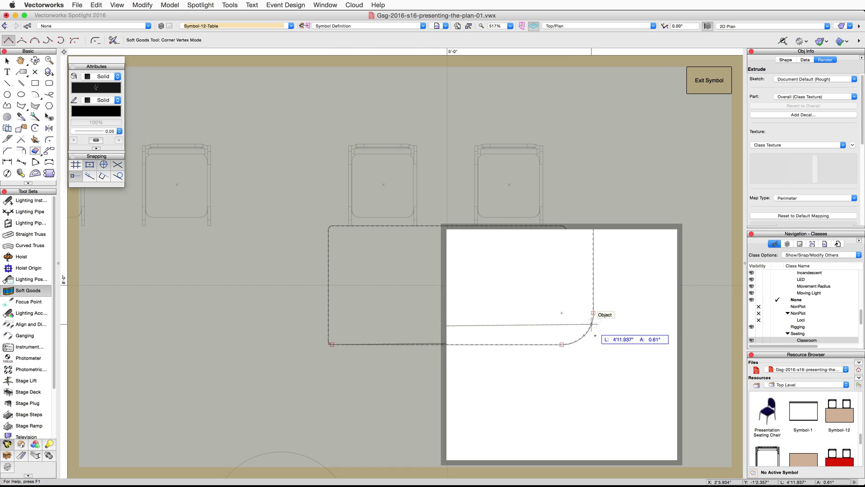
left_click(565, 344)
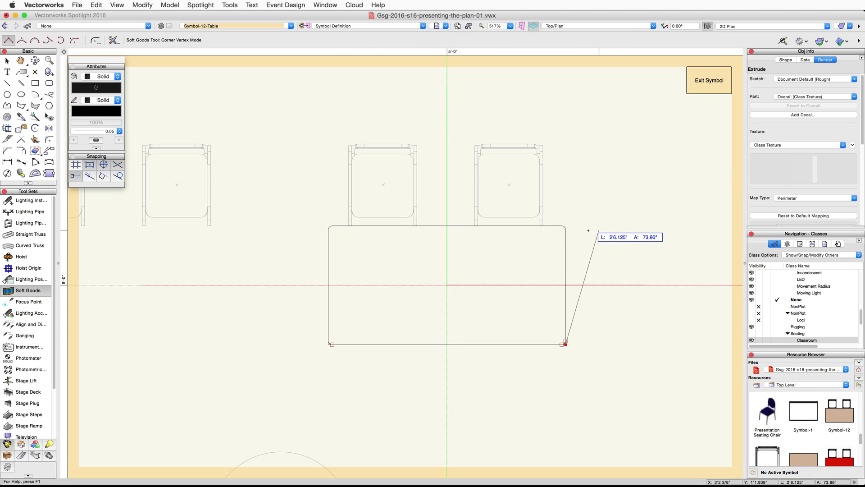
double_click(563, 231)
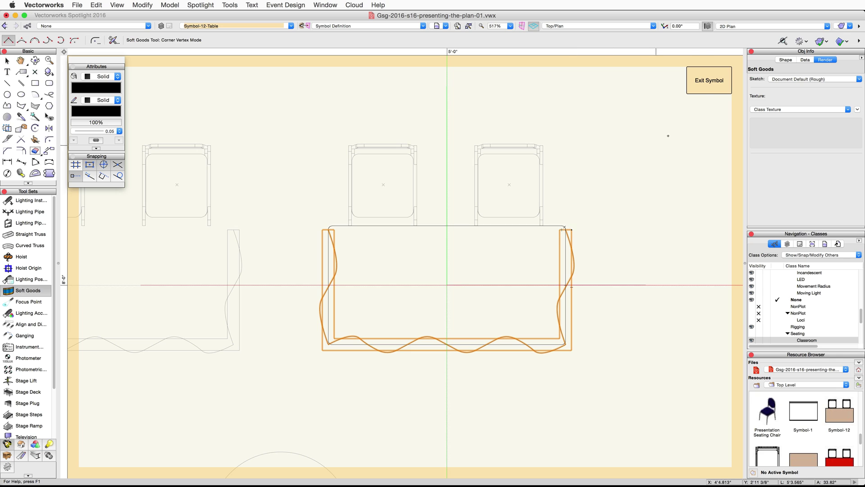
Make the soft goods a 2'5" high Border and exit the table symbol.
left_click(808, 139)
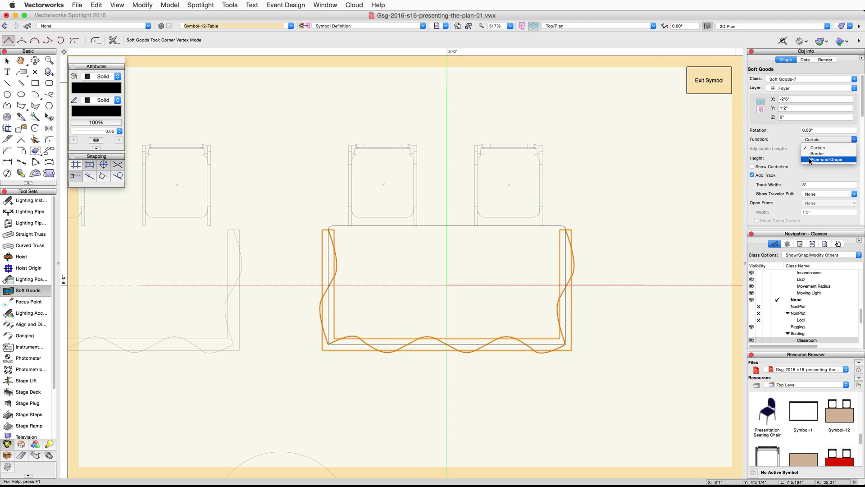
left_click(820, 157)
left_click(810, 156)
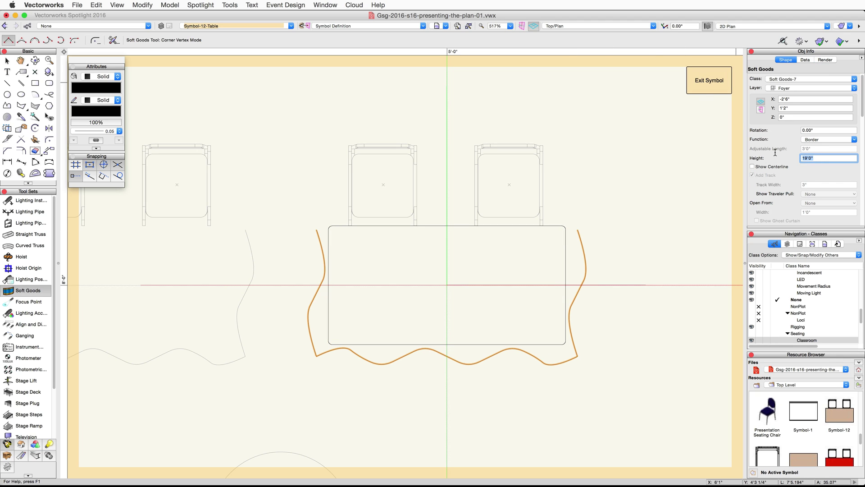
type("2'5")
key("Return")
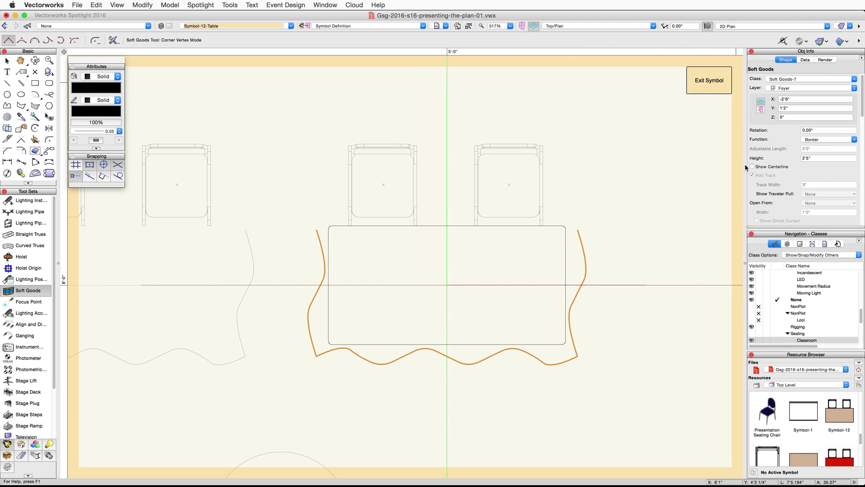
left_click(701, 81)
Set the table symbol's 2D Table Cloth polygon fill colour to By Class, then exit the symbol.
double_click(531, 198)
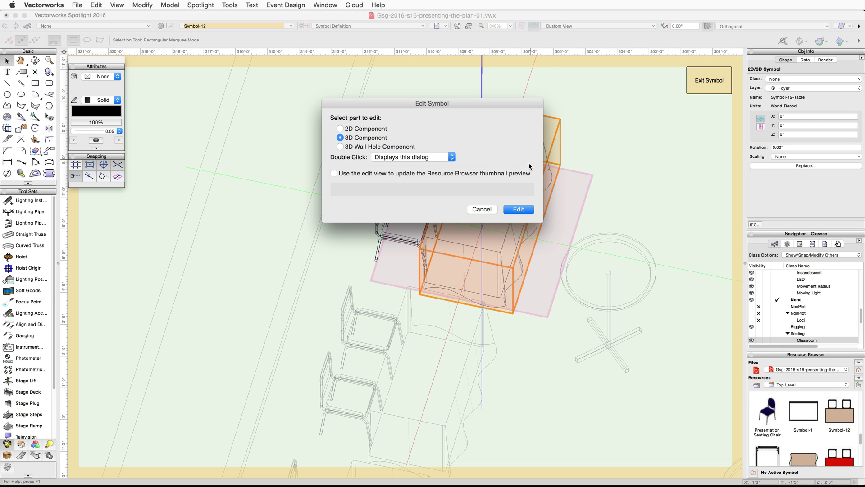
left_click(340, 128)
left_click(513, 208)
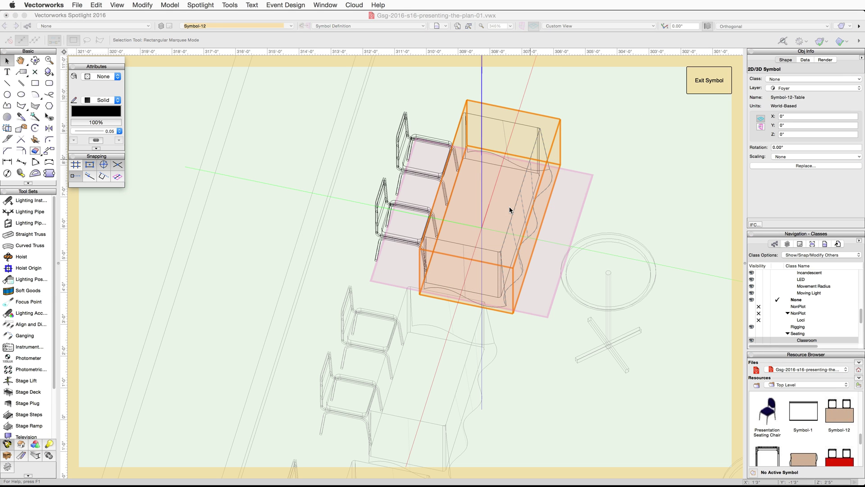
left_click(456, 183)
left_click(100, 87)
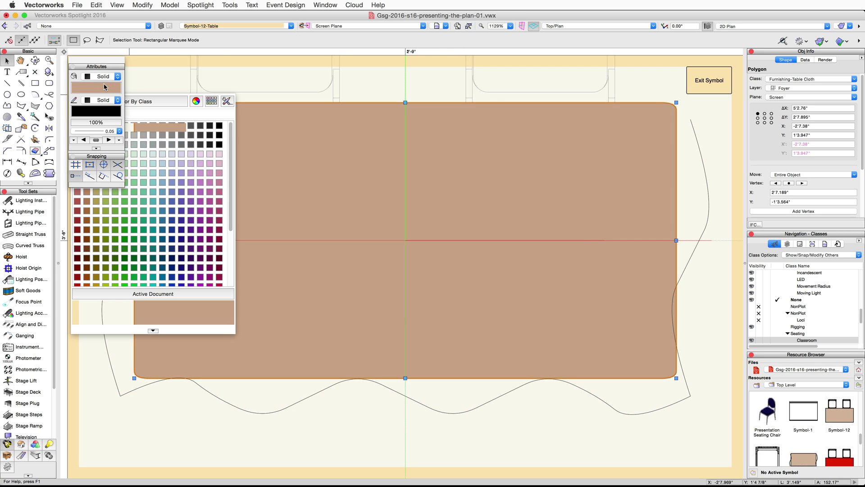
left_click(155, 103)
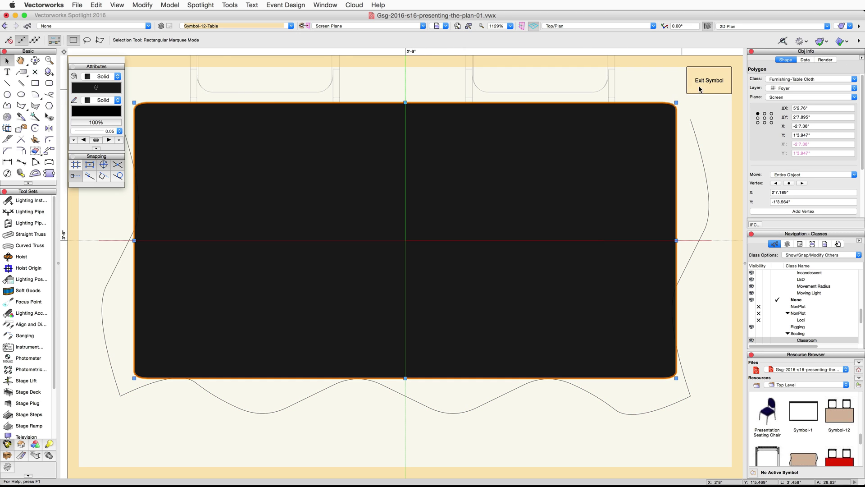
left_click(721, 82)
left_click(709, 81)
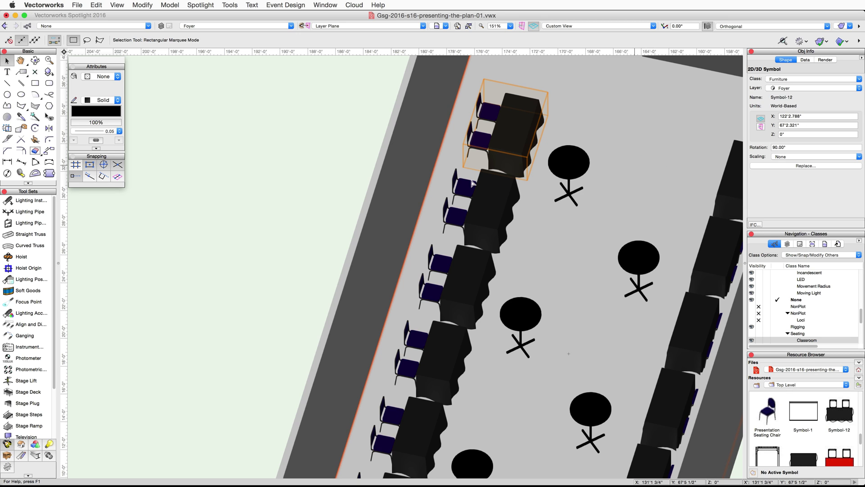
Zoom out and orbit the 3D view with Flyover to face the branded stage.
key("shift+c")
scroll(475, 177, "down", 6)
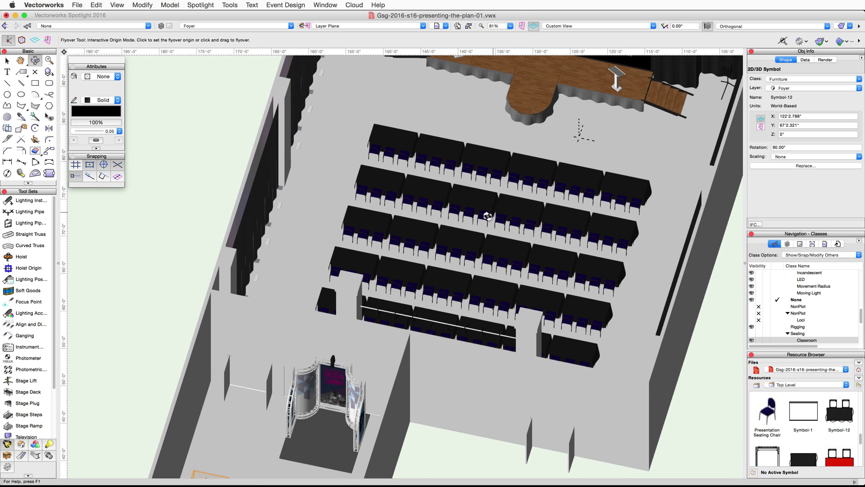
middle_click_drag(579, 131, 313, 344)
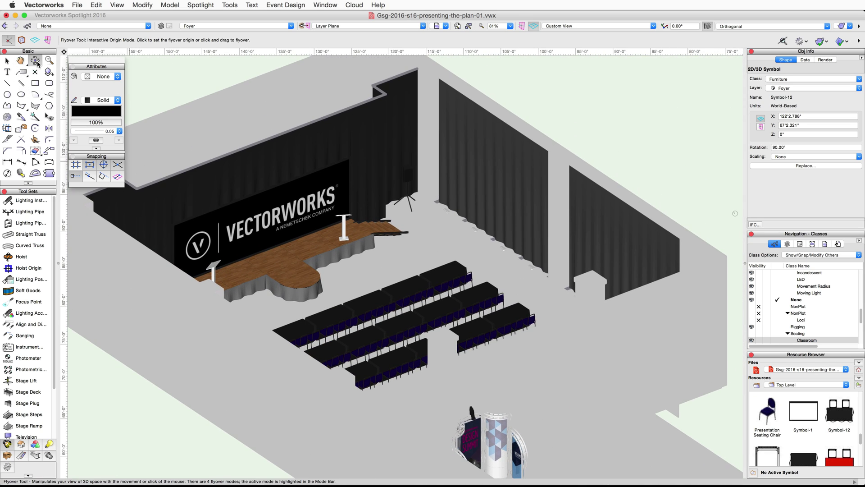
left_click(34, 116)
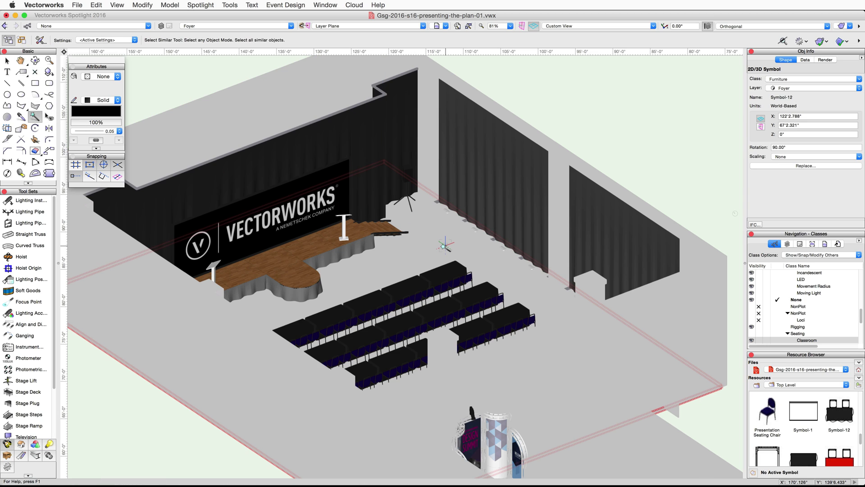
Select all floor slabs and set their component's section fill colour By Class with Class Texture.
left_click(444, 245)
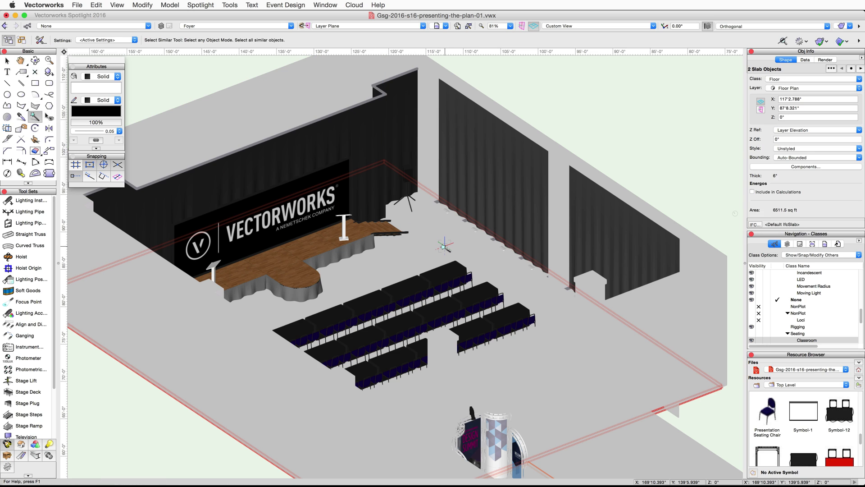
left_click(811, 167)
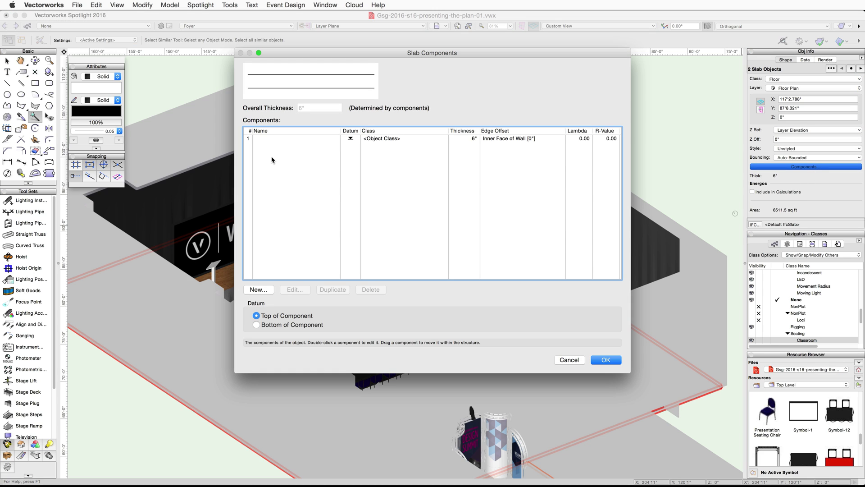
left_click(271, 141)
left_click(296, 291)
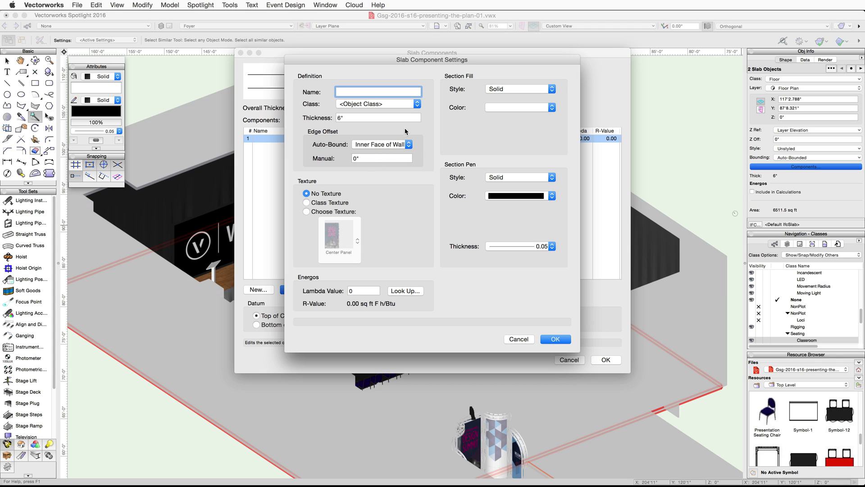
left_click(366, 106)
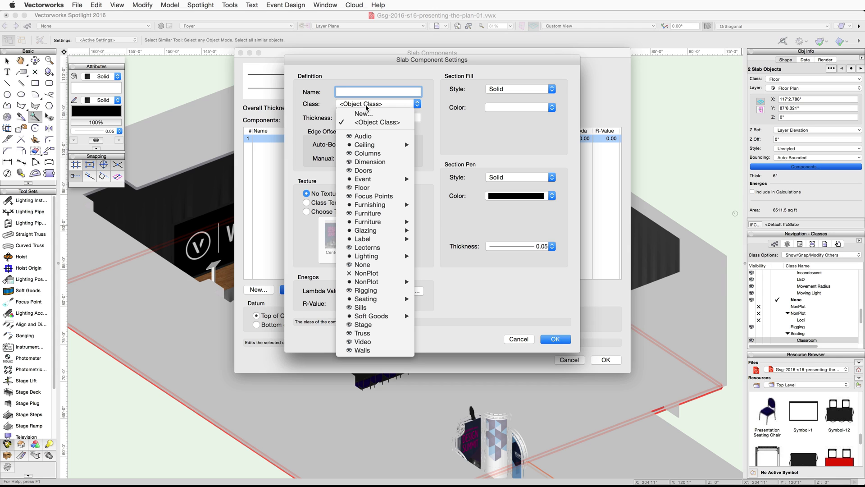
left_click(370, 122)
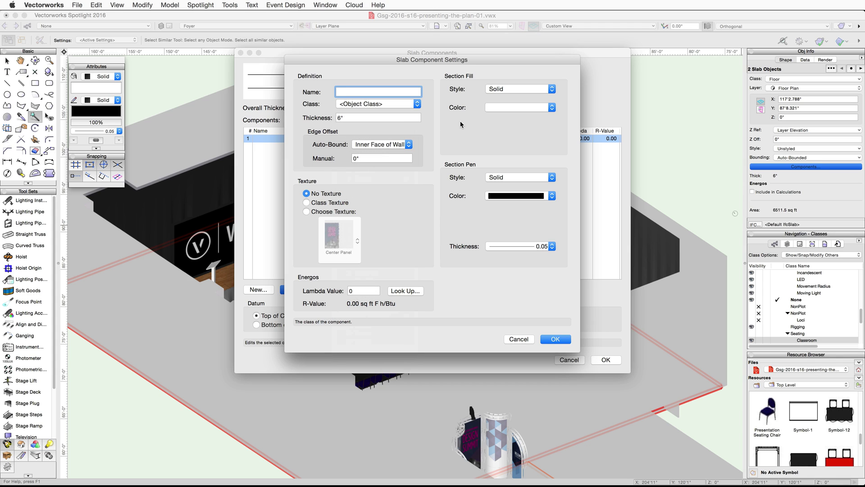
left_click(511, 107)
left_click(529, 119)
left_click(329, 203)
left_click(554, 338)
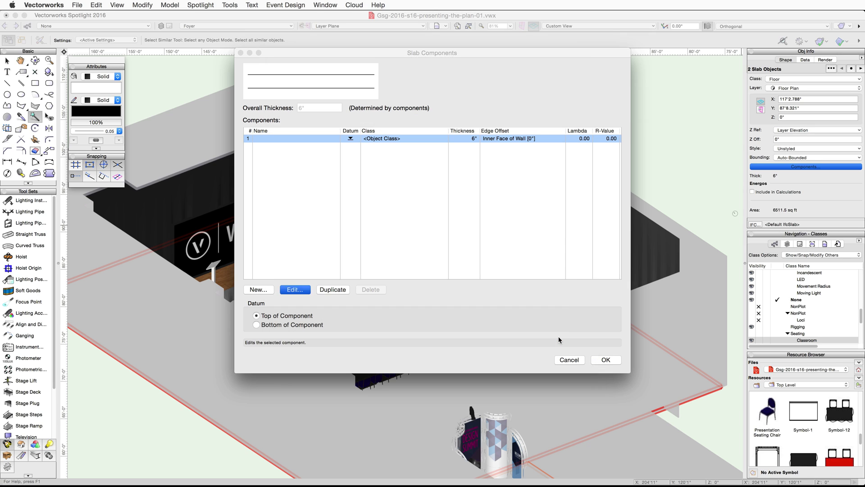
left_click(608, 361)
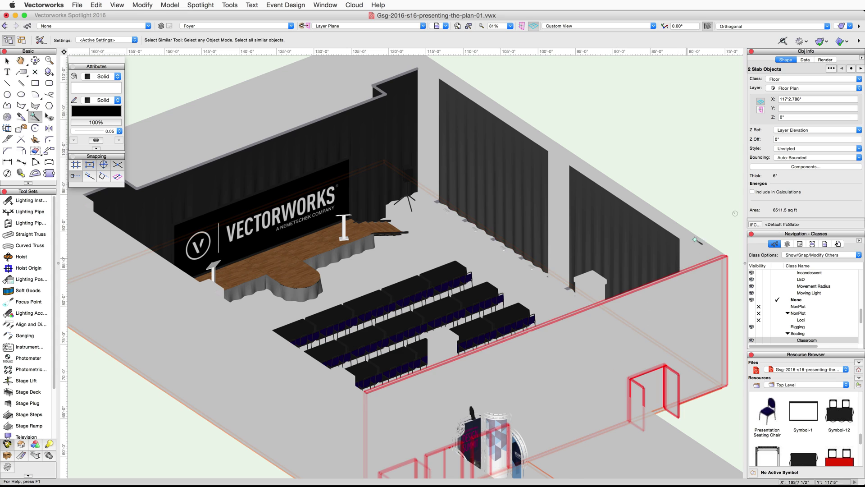
left_click(228, 6)
Give the Floor class a blue-grey fill colour.
left_click(235, 16)
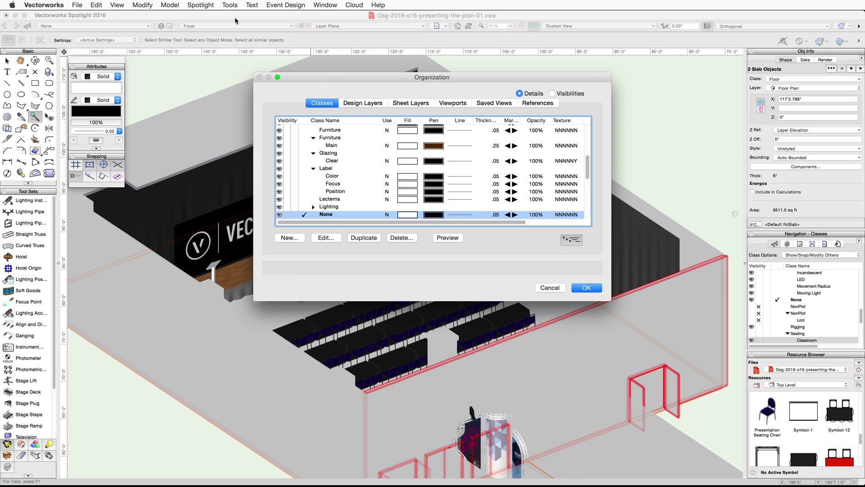
scroll(311, 177, "up", 2)
scroll(311, 177, "up", 4)
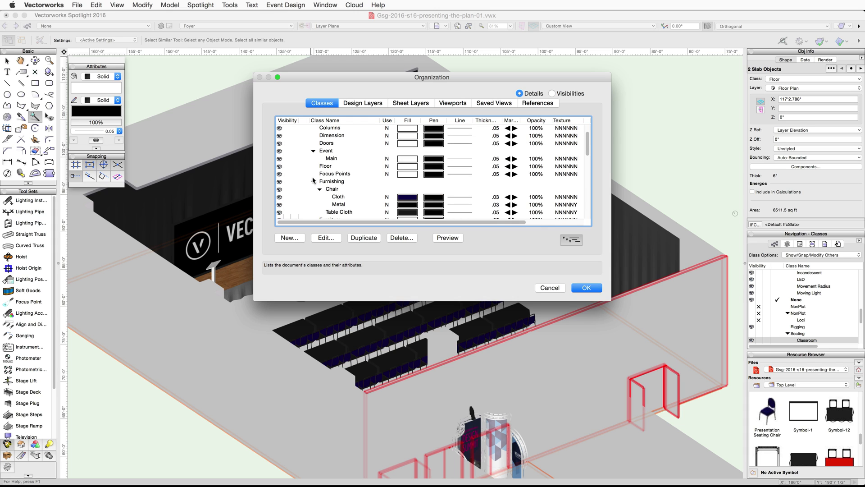
left_click(325, 167)
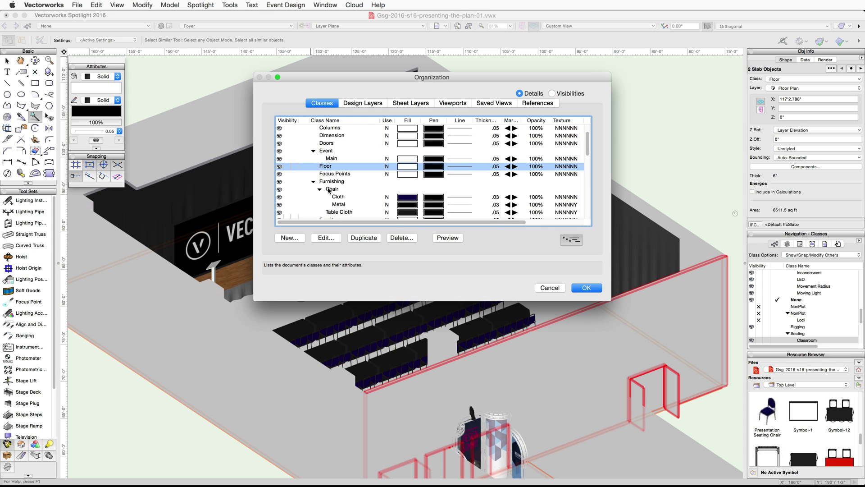
left_click(324, 237)
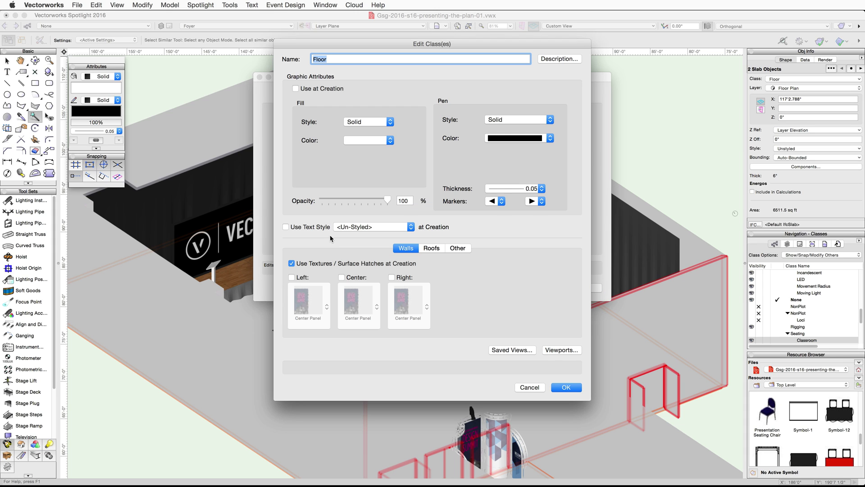
left_click(373, 141)
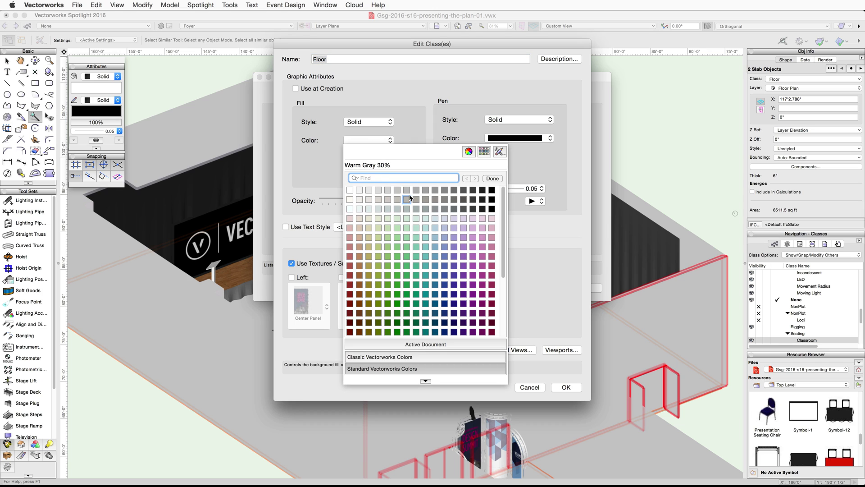
left_click(435, 209)
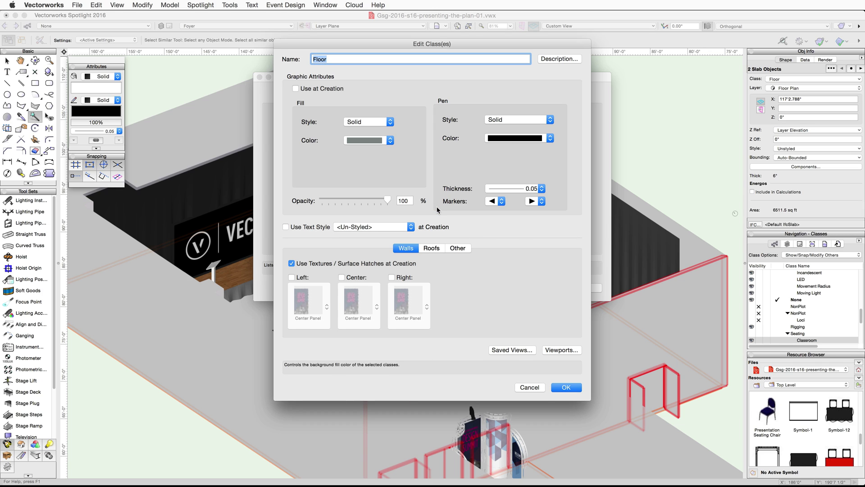
left_click(358, 142)
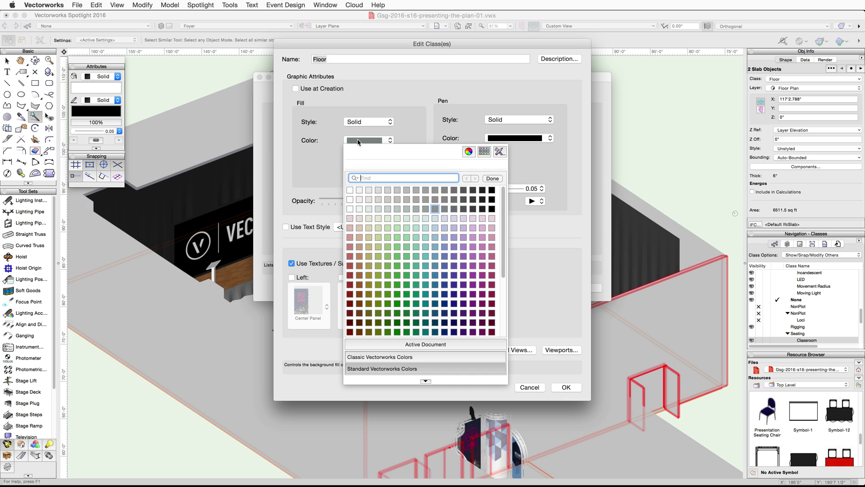
left_click(468, 154)
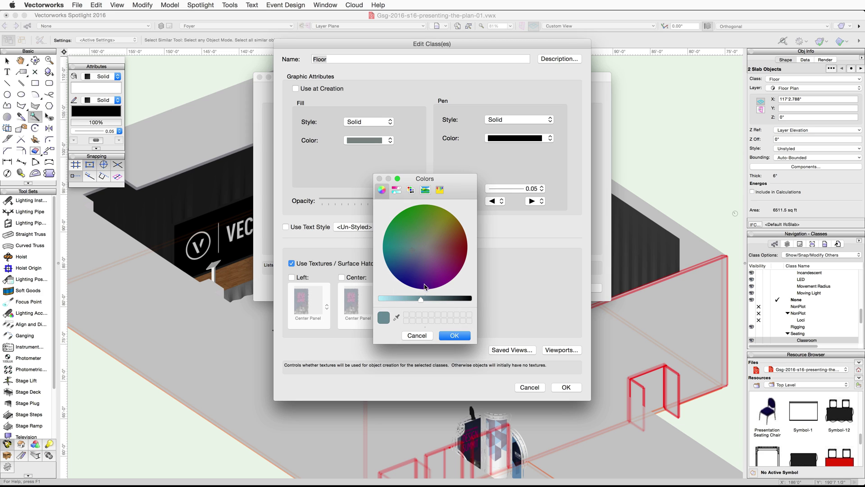
left_click(450, 335)
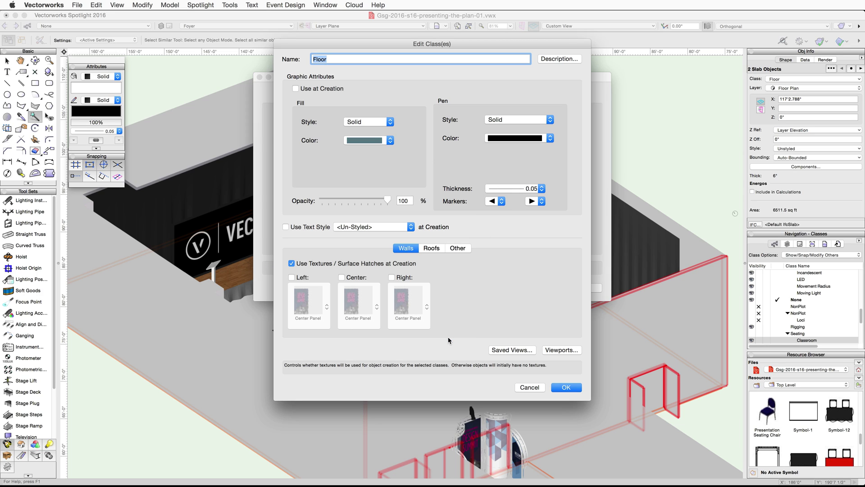
Assign the Carpet Low Pile 03 Blue RT texture to the Floor class and apply.
left_click(464, 248)
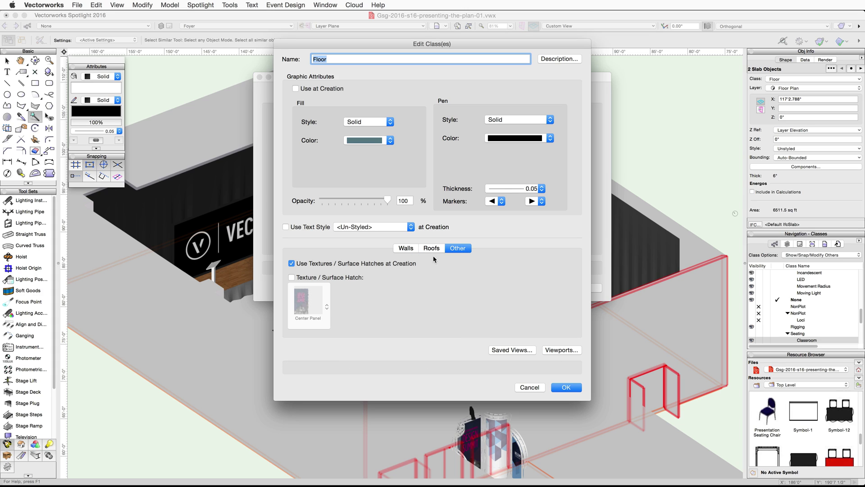
left_click(291, 277)
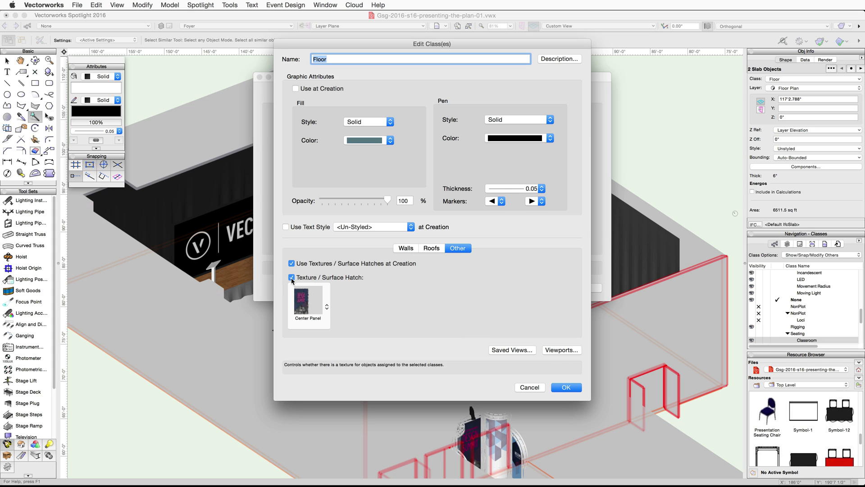
left_click(308, 301)
scroll(366, 311, "down", 3)
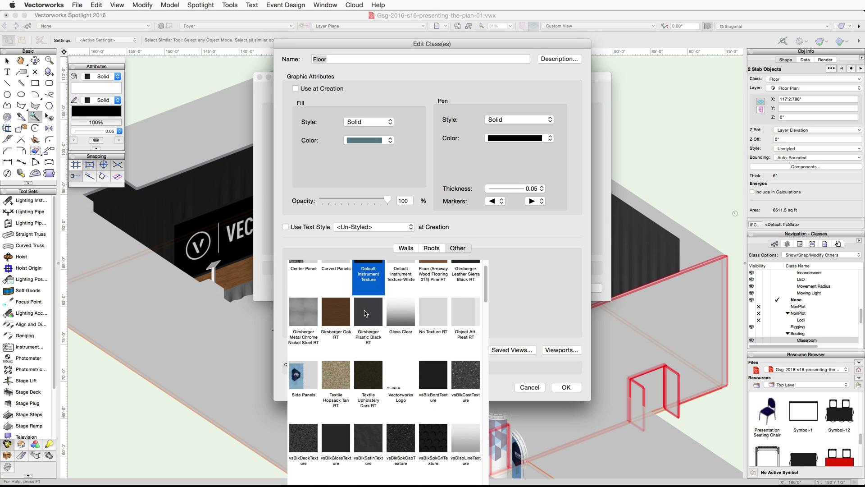
scroll(366, 313, "down", 5)
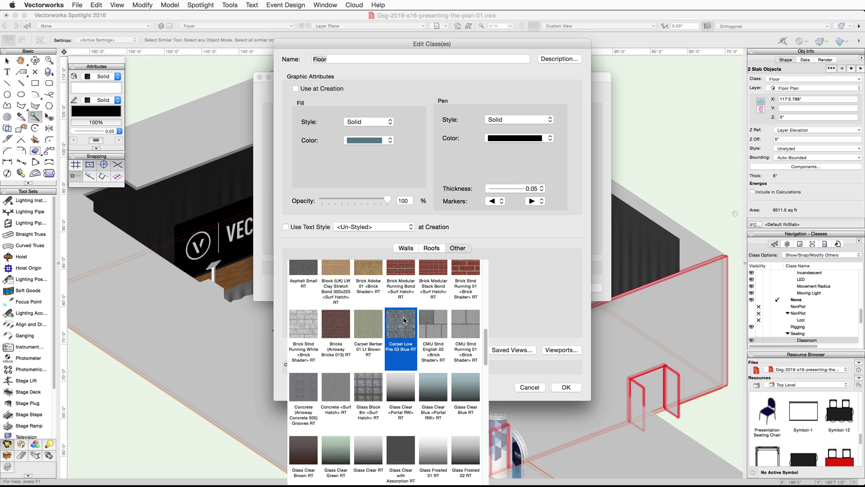
left_click(404, 319)
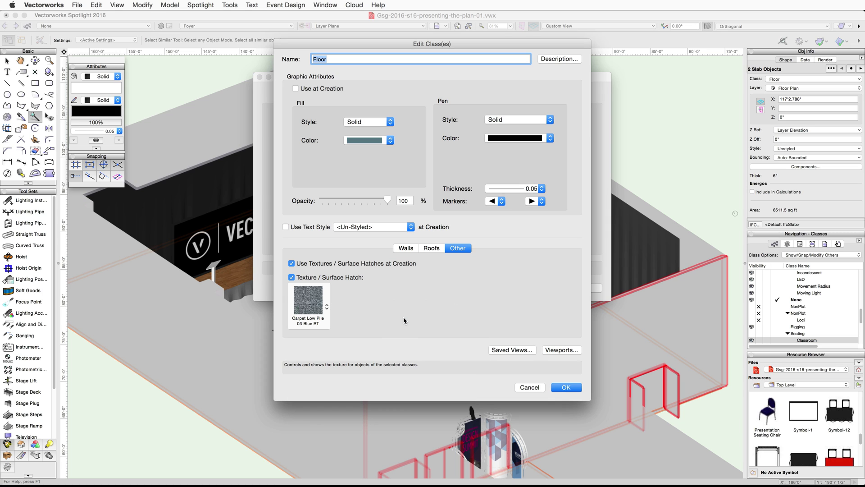
left_click(566, 387)
left_click(586, 288)
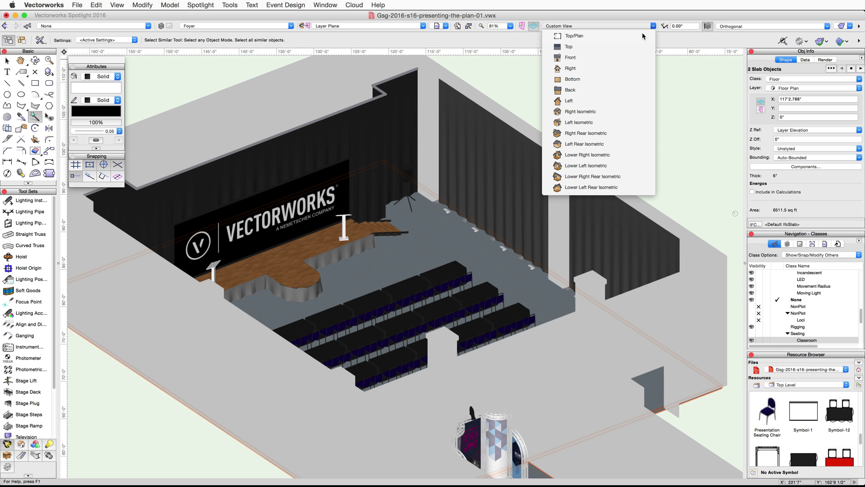
Switch the venue drawing from the isometric view to Top/Plan.
left_click(641, 34)
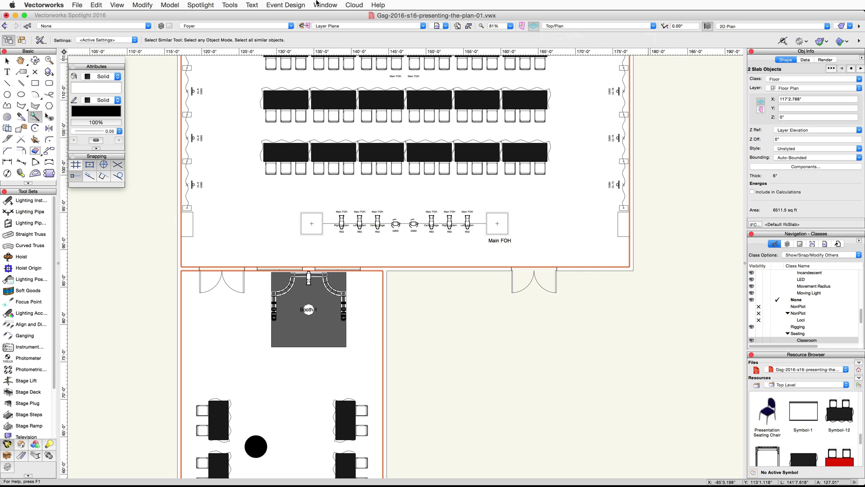
left_click(289, 5)
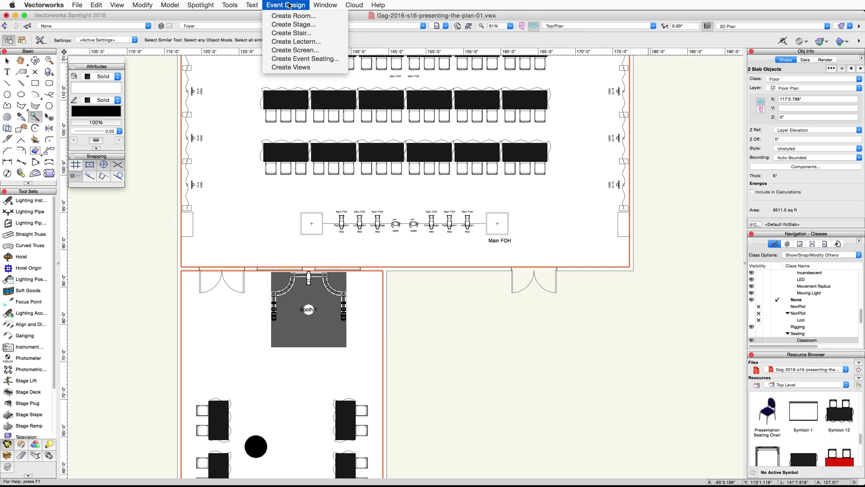
Run Create Views, fit to window, and update the Rendered View sheet's isometric viewport render.
left_click(309, 68)
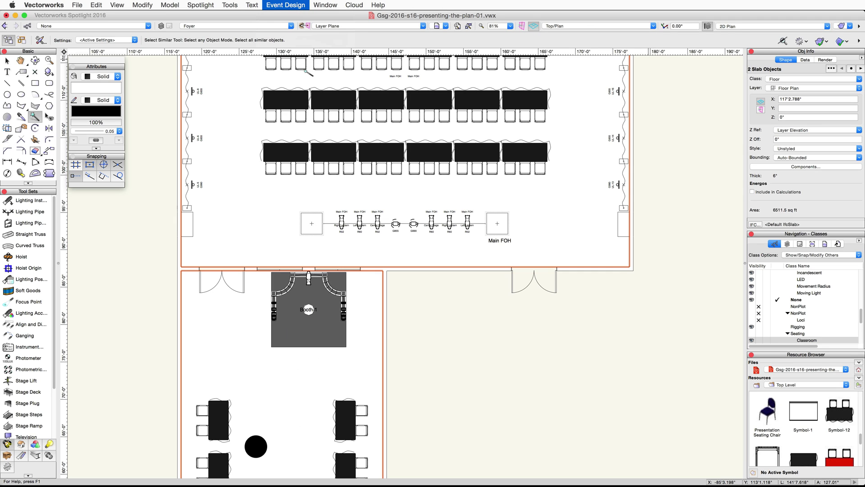
left_click(468, 27)
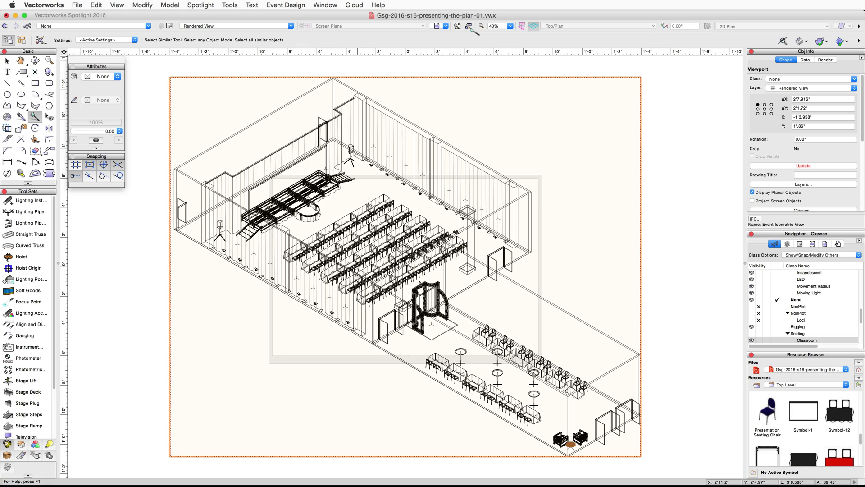
left_click(800, 244)
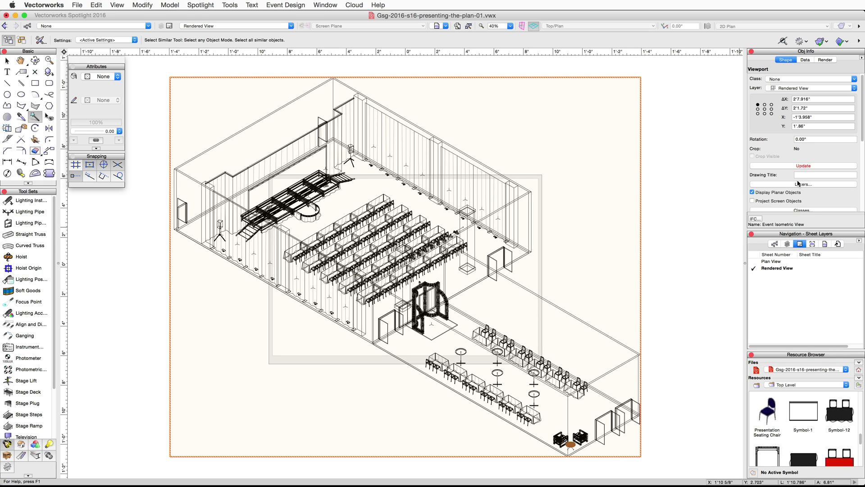
left_click(798, 166)
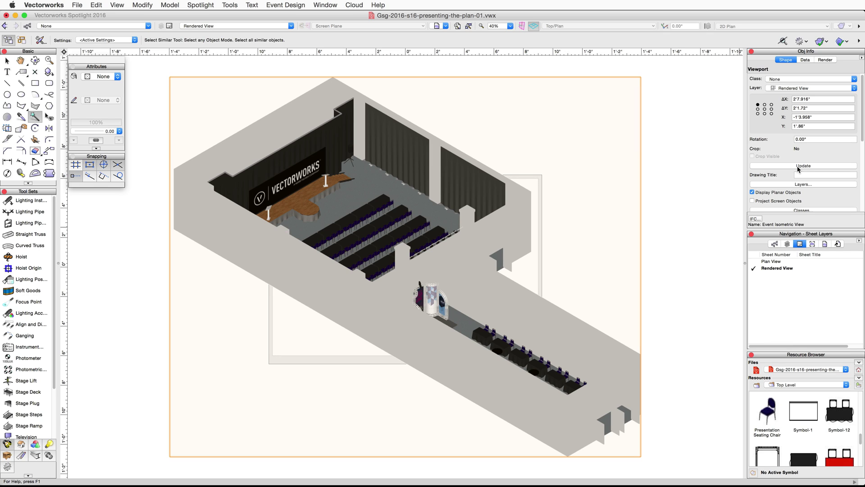
Set the Rendered View sheet layer's page size to US Arch C (24 x 18 in).
left_click(231, 5)
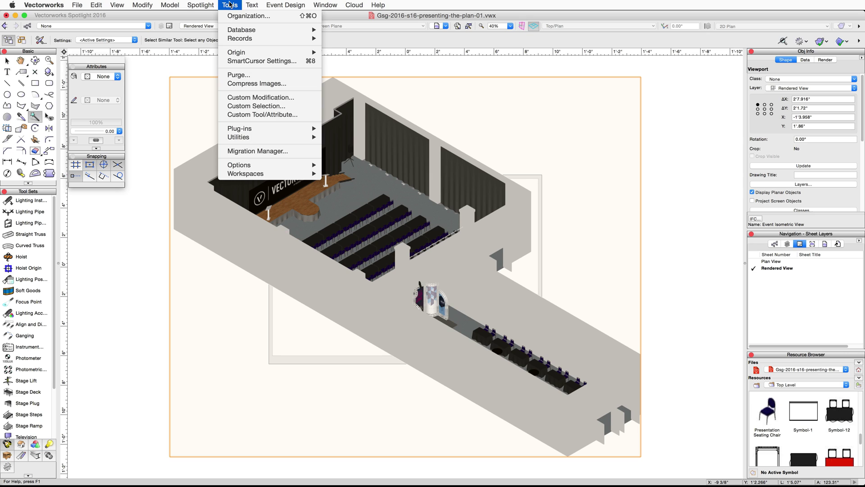
left_click(234, 16)
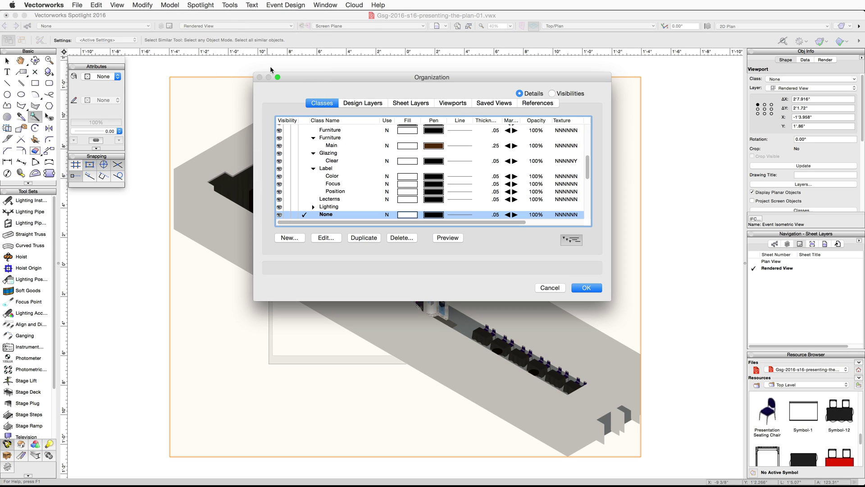
left_click(428, 105)
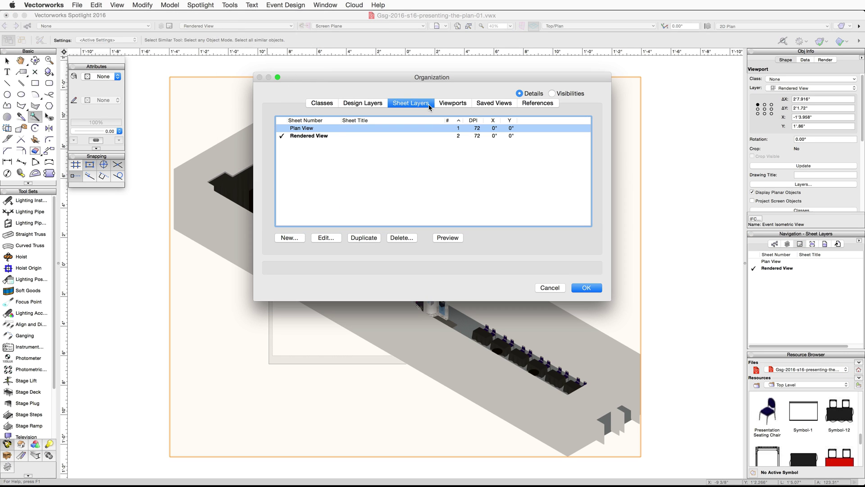
left_click(325, 136)
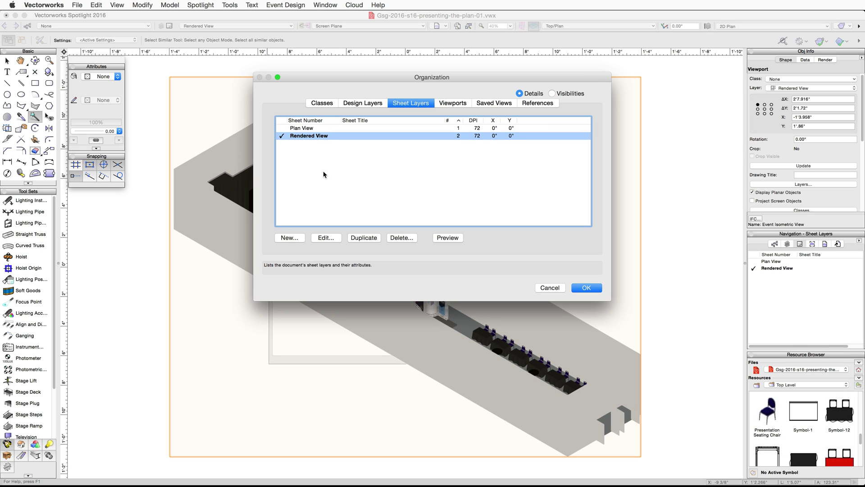
left_click(327, 239)
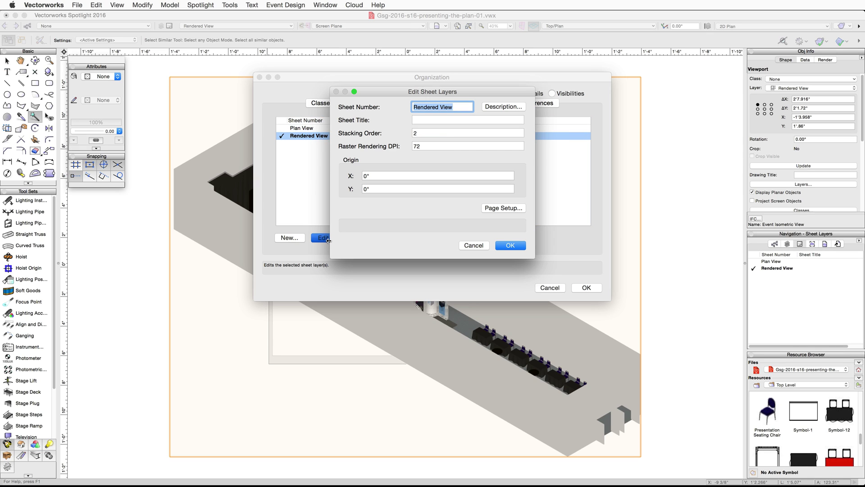
left_click(523, 207)
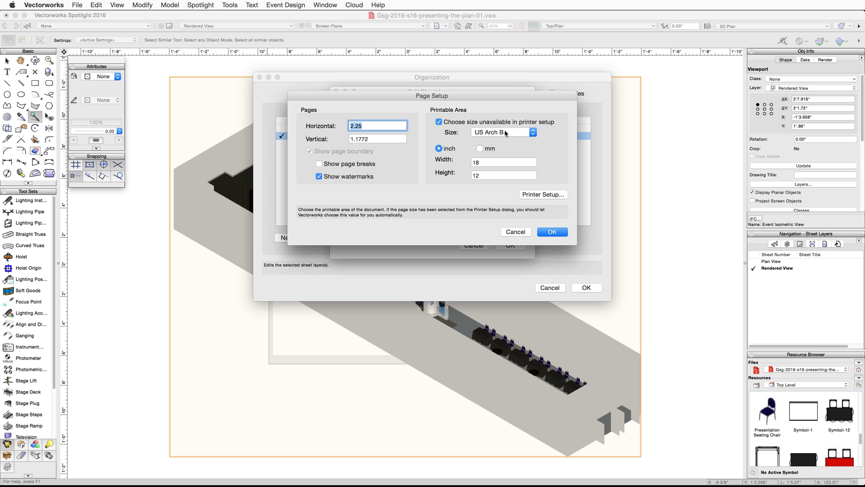
left_click(532, 135)
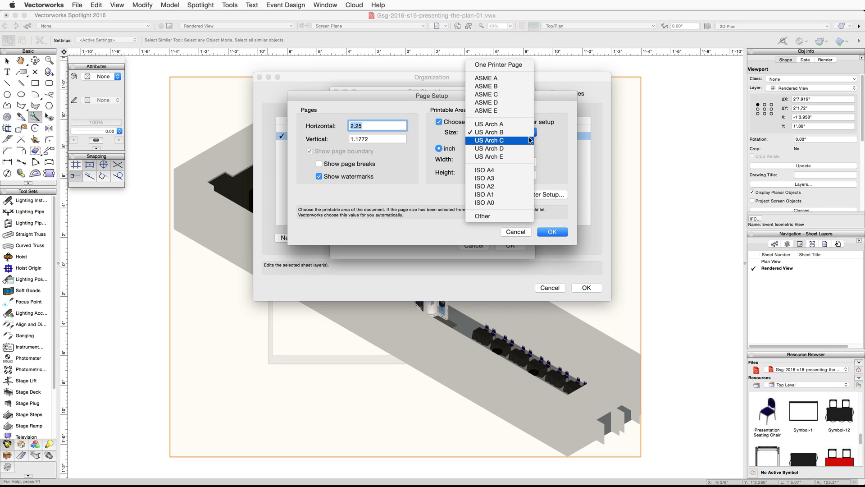
left_click(528, 138)
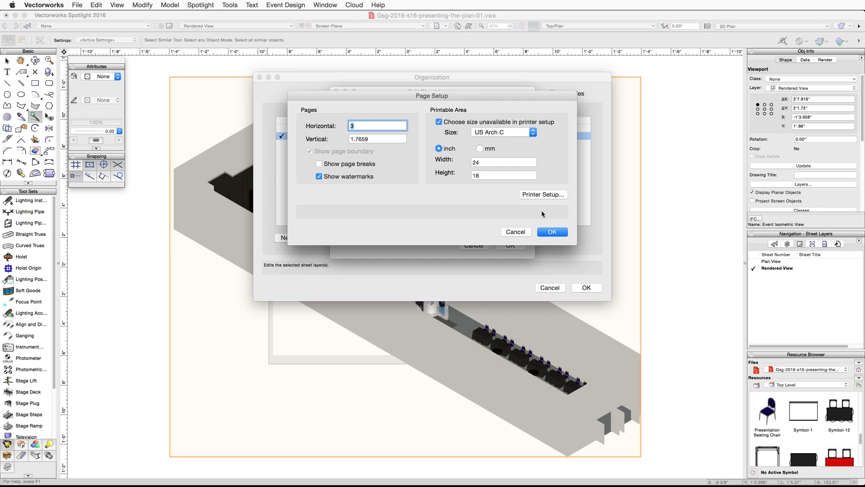
left_click(552, 232)
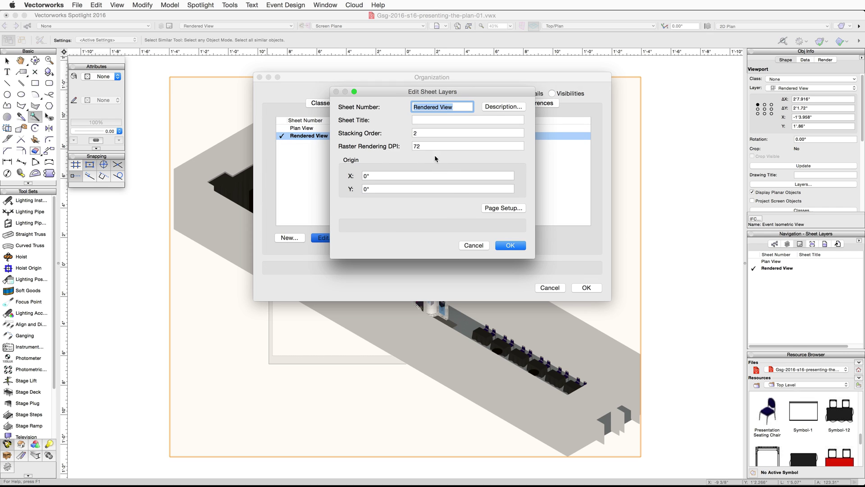
Set the Rendered View sheet's raster rendering DPI to 150 and apply.
key("Tab")
key("Tab")
key("Tab")
type("150")
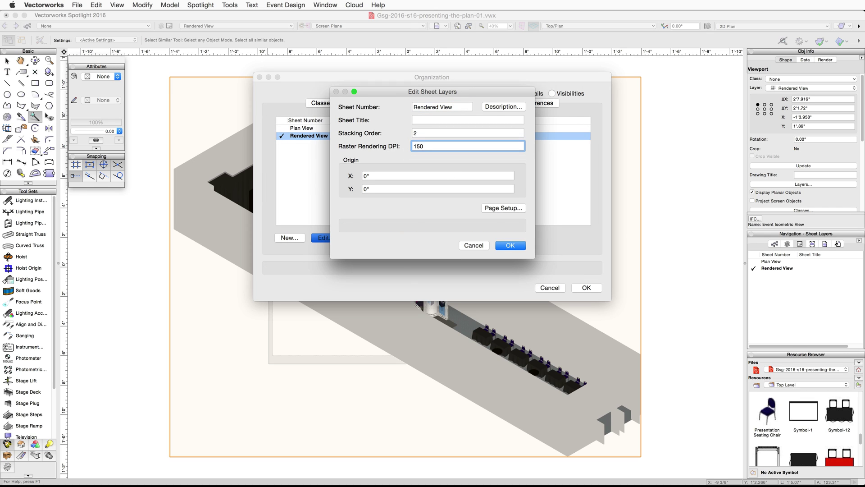
left_click(519, 246)
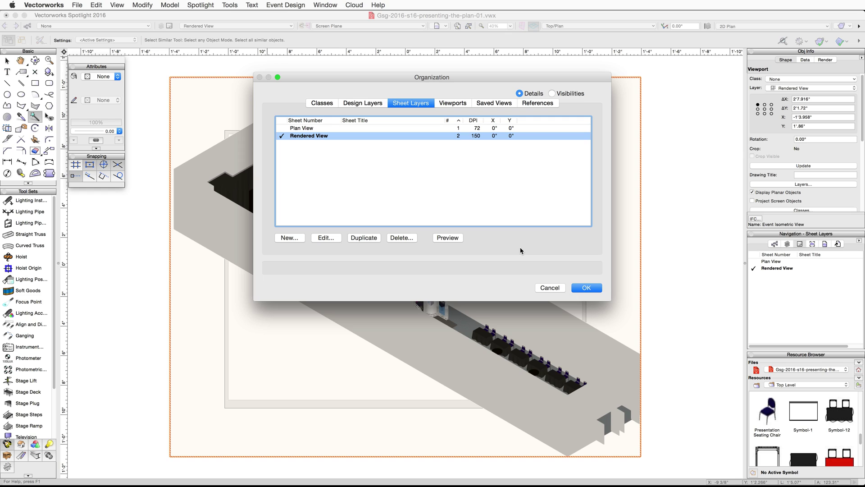
left_click(584, 288)
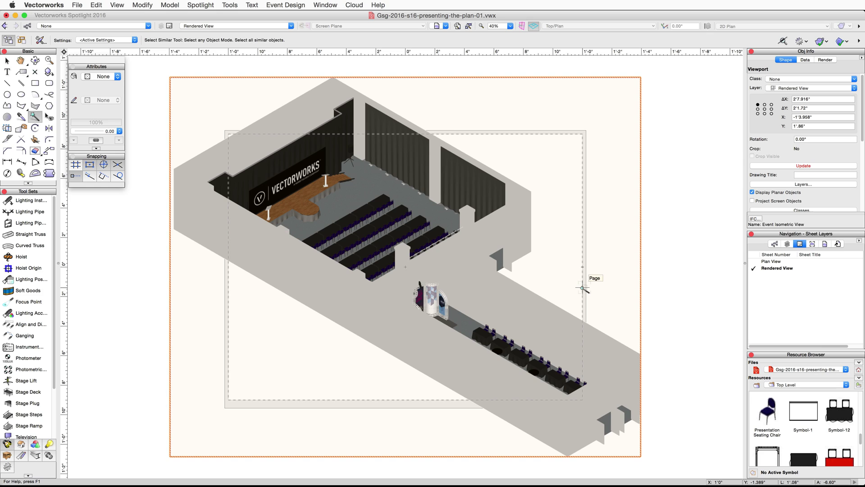
Change the Event Isometric View viewport scale to 1/8"=1'0".
scroll(862, 124, "down", 1)
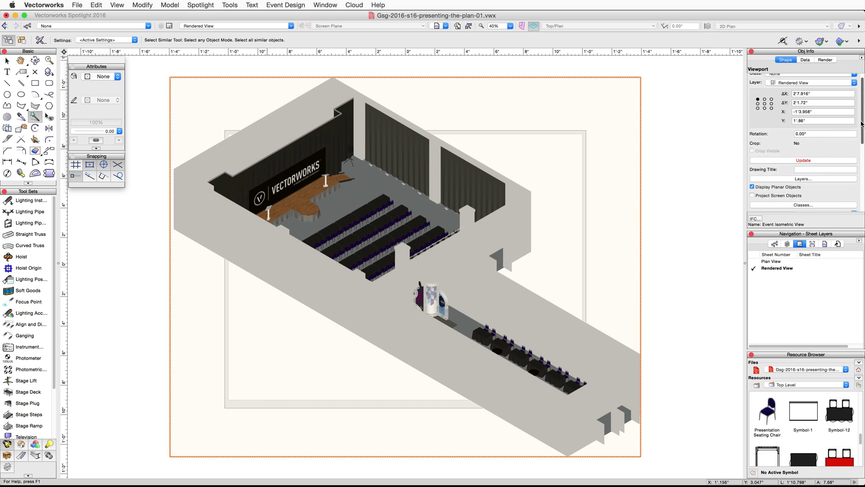
scroll(861, 124, "down", 4)
left_click(855, 151)
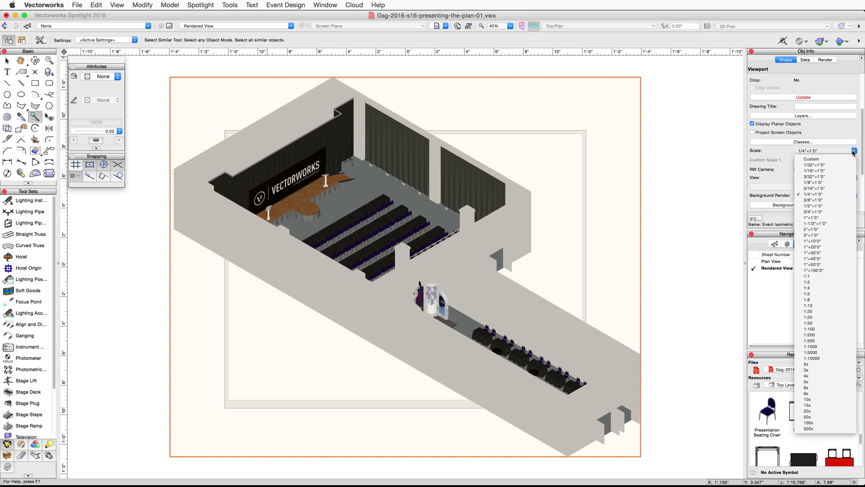
left_click(832, 181)
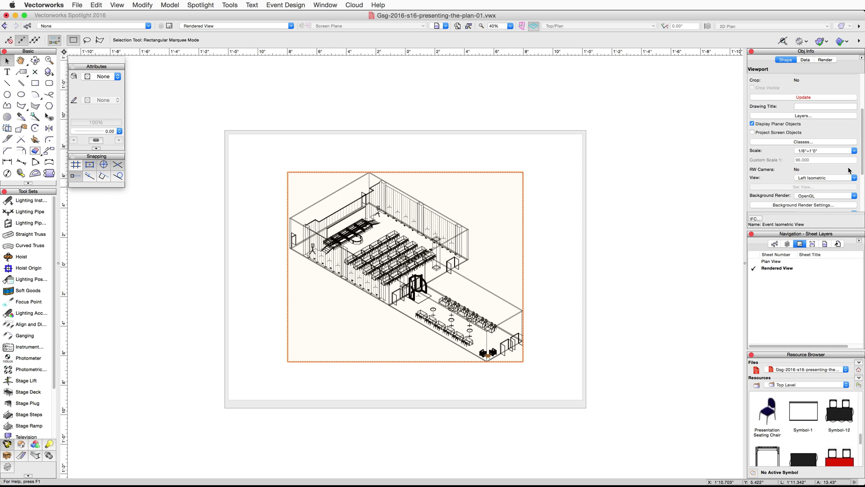
Set the viewport's OpenGL background render detail to Very High and update it.
left_click_drag(862, 163, 842, 177)
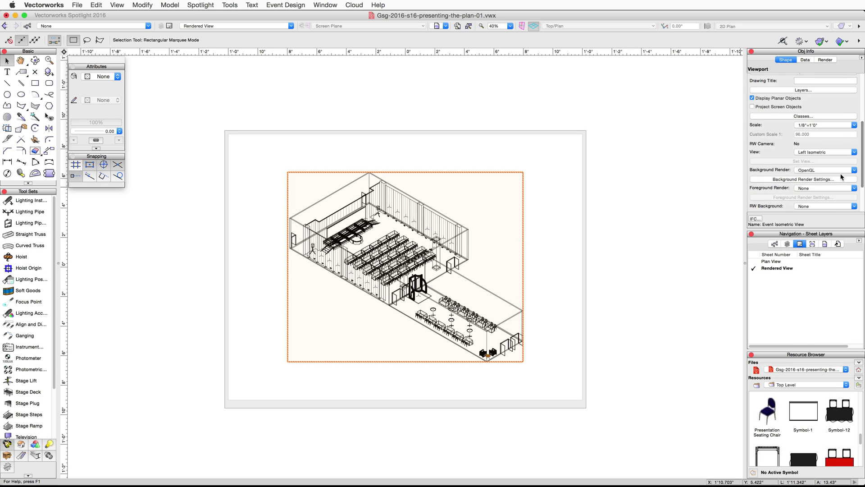
left_click(821, 180)
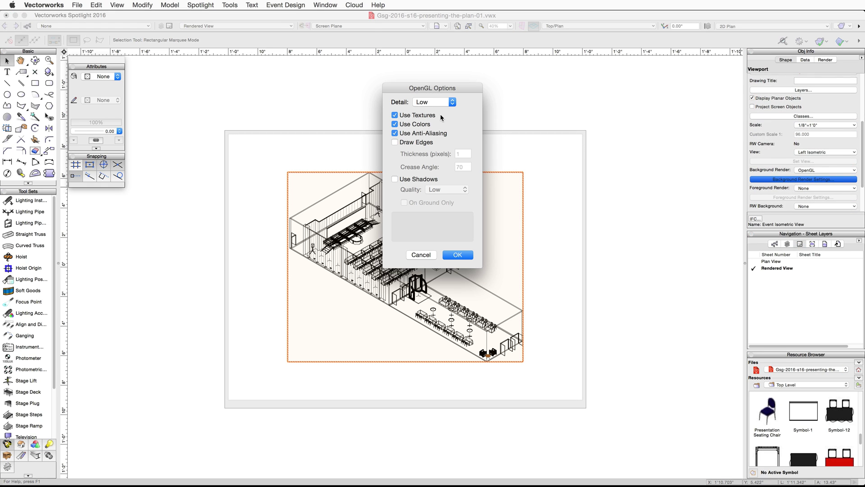
left_click(448, 104)
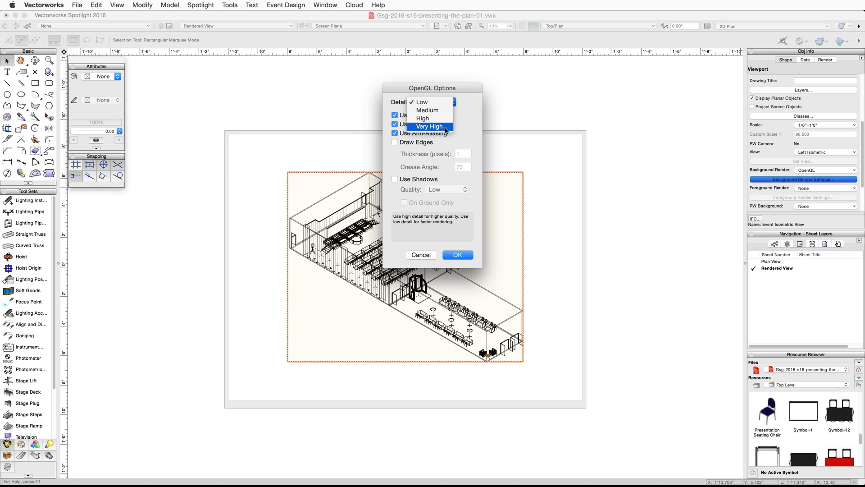
left_click(446, 128)
left_click(464, 256)
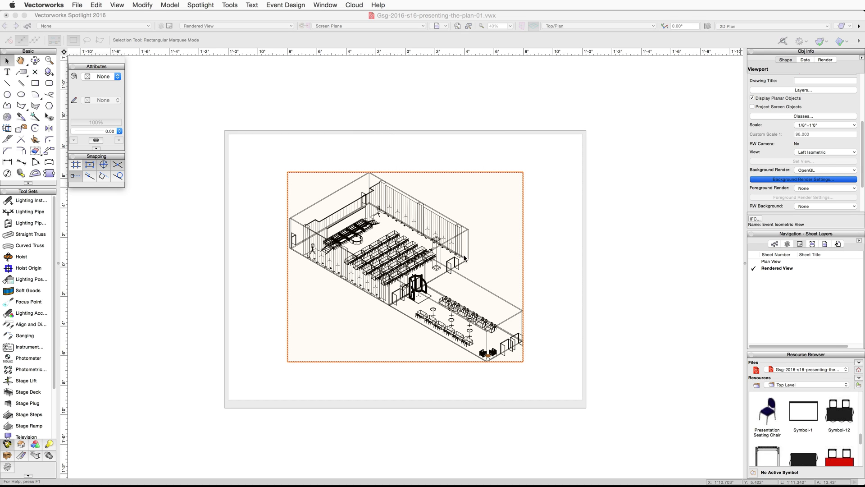
scroll(807, 141, "up", 3)
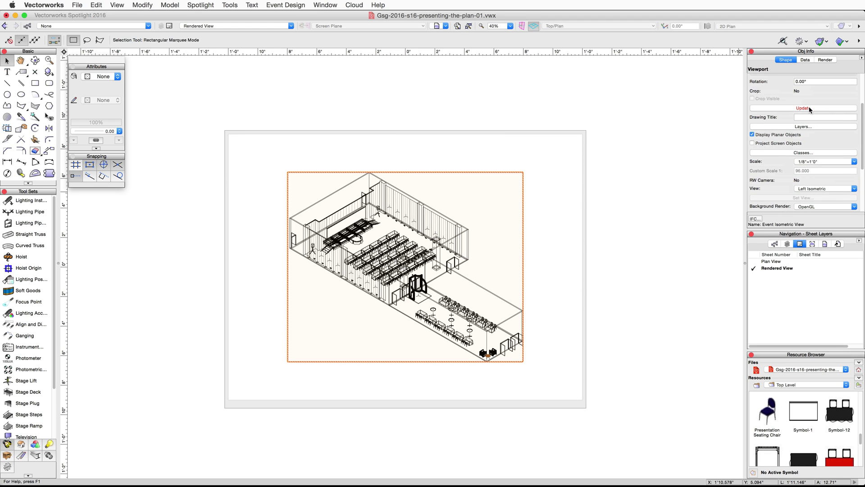
left_click(810, 108)
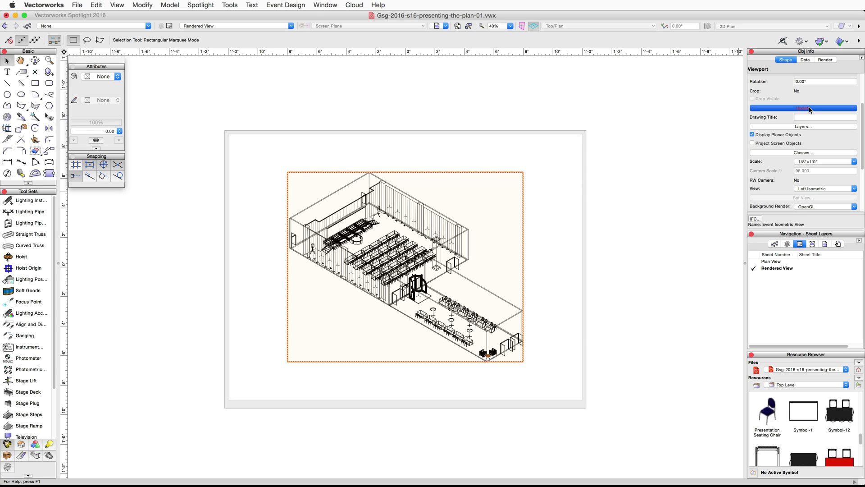
Set the viewport's foreground render to Hidden Line and re-render it.
scroll(809, 135, "down", 5)
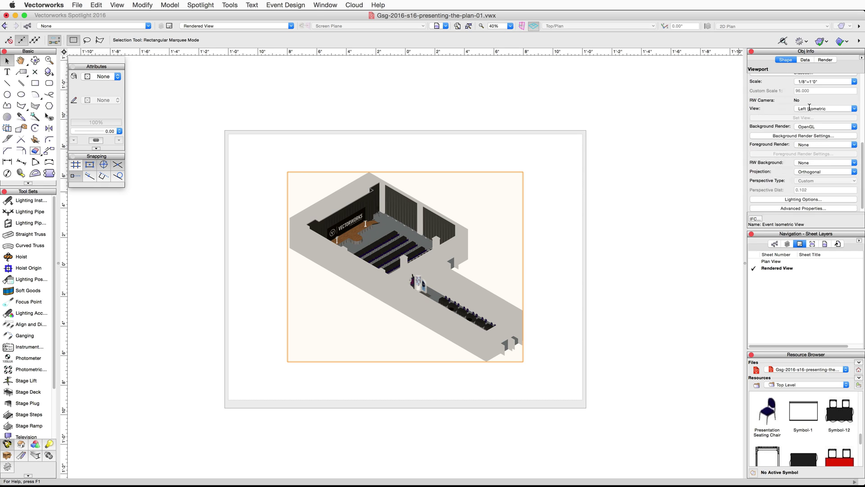
left_click(809, 142)
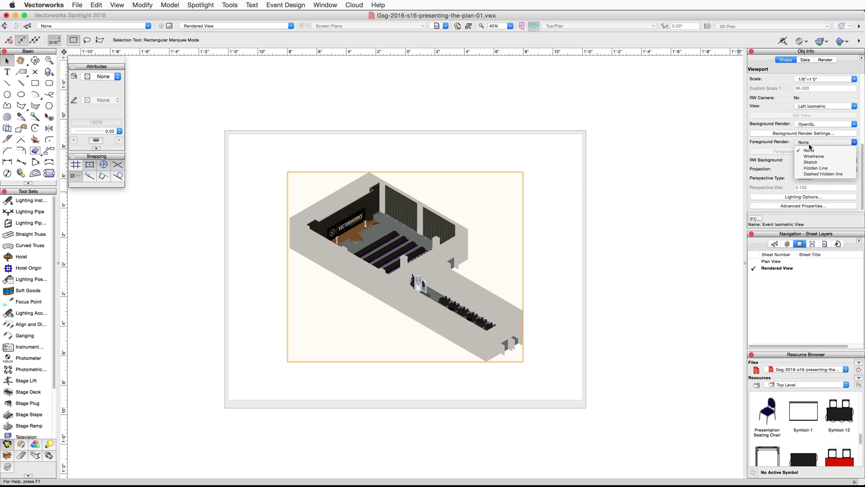
left_click(810, 168)
scroll(808, 166, "up", 6)
left_click(812, 129)
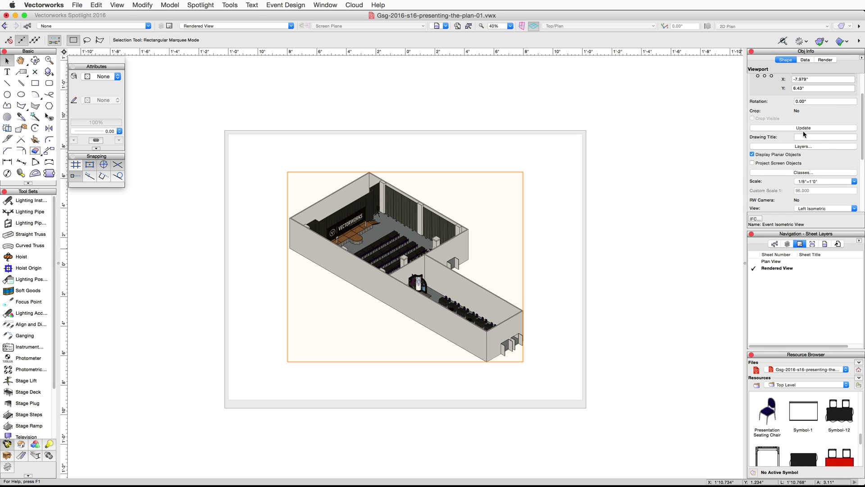
scroll(371, 264, "up", 3)
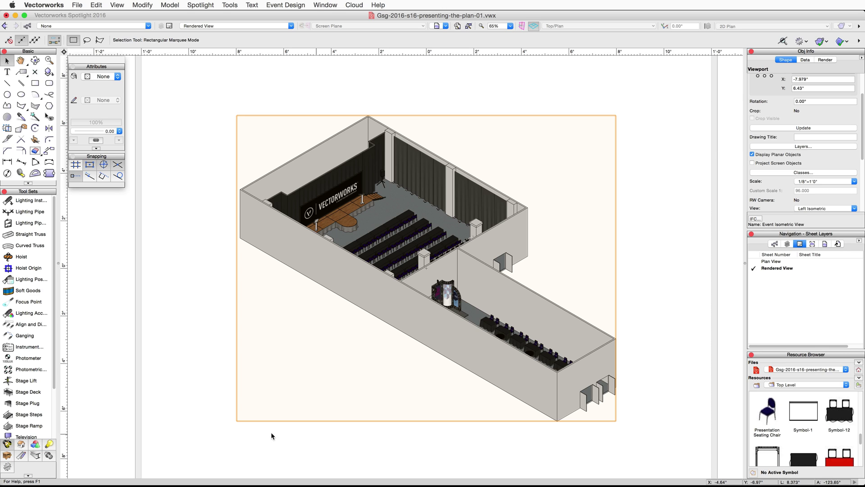
Place a sheet border using the Spotlight Simple Title Block on the Rendered View sheet.
left_click(23, 456)
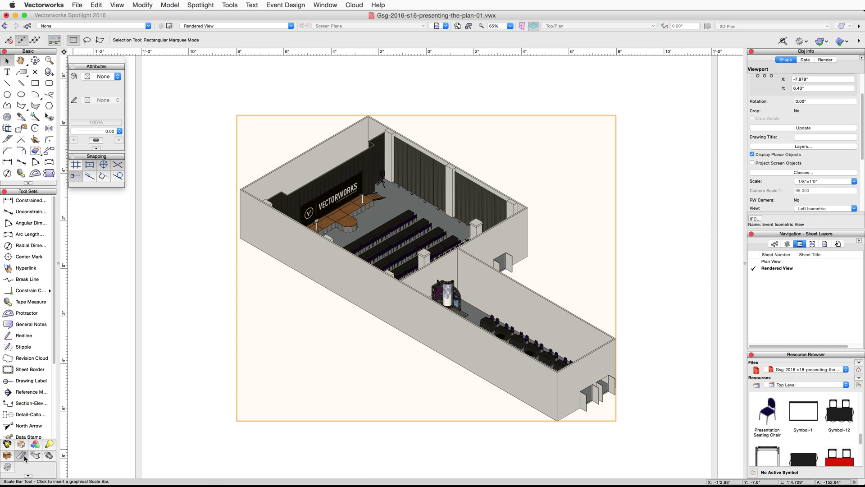
left_click(30, 372)
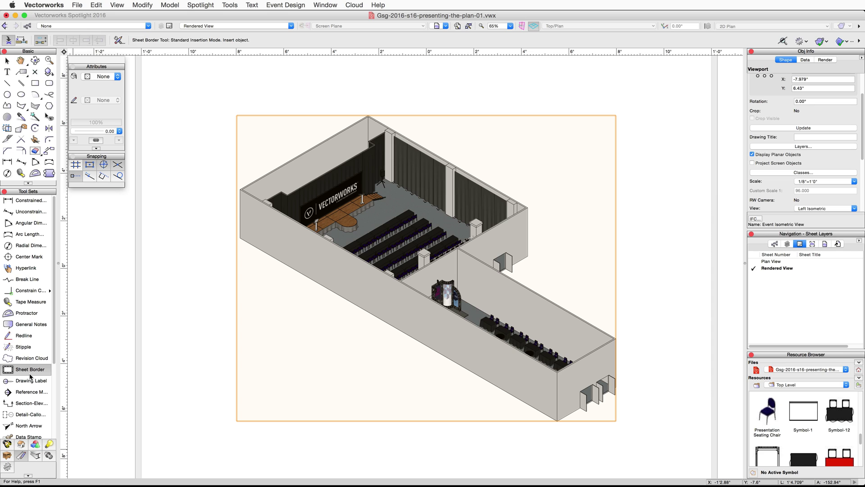
left_click(120, 40)
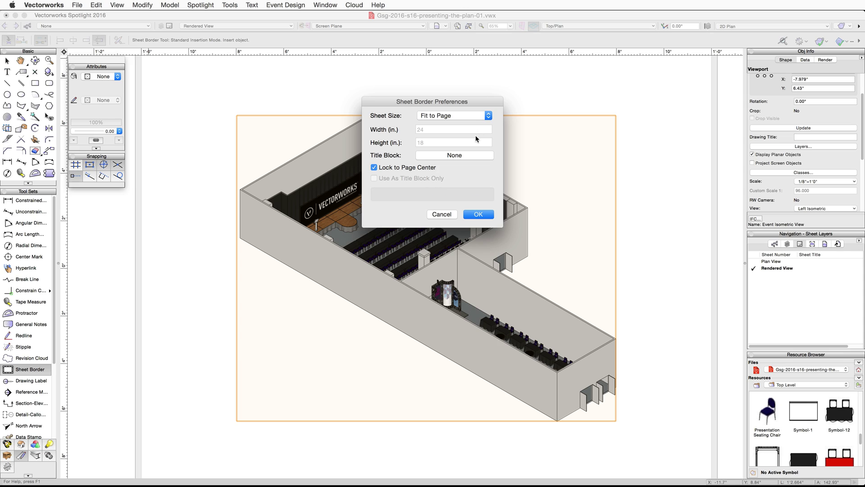
left_click(465, 155)
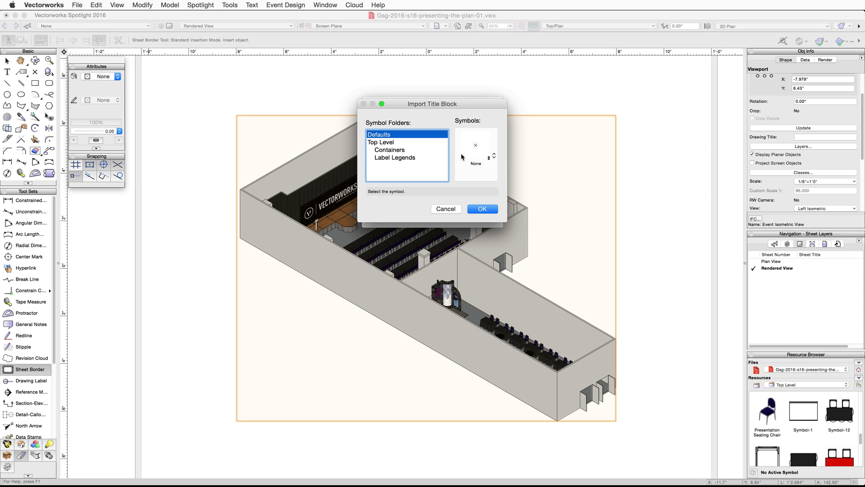
left_click(485, 153)
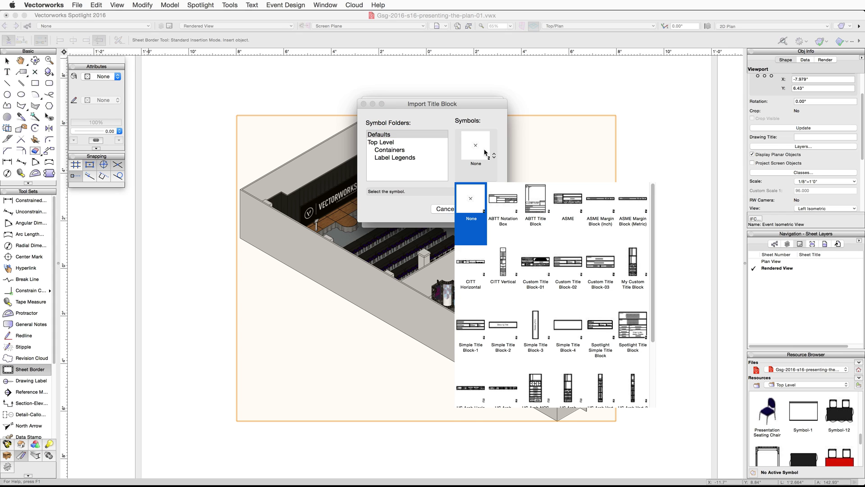
left_click(597, 323)
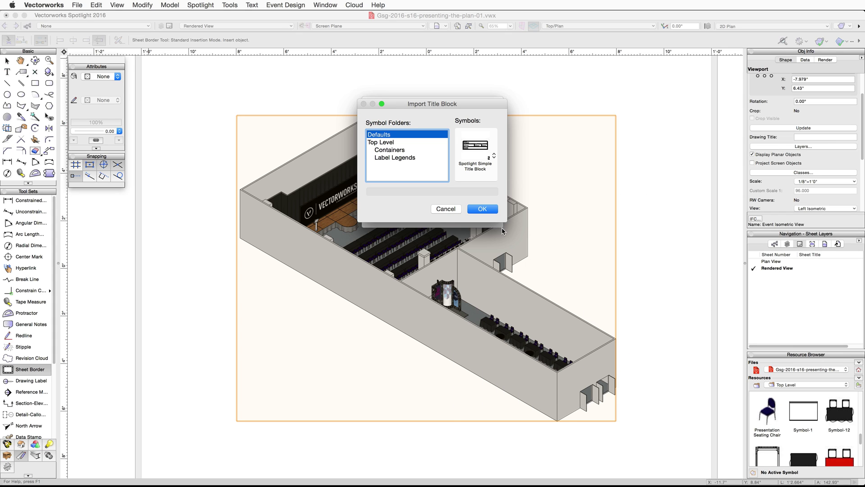
left_click(485, 209)
left_click(482, 214)
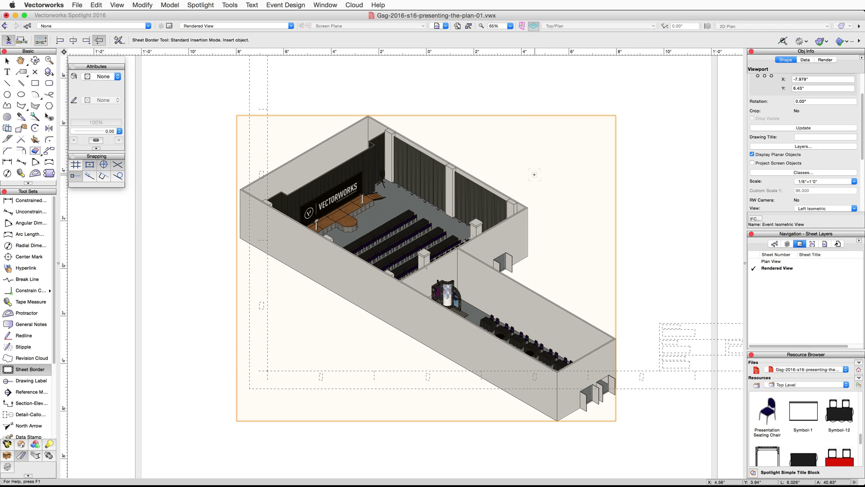
left_click(493, 225)
Turn off Show Grids on the sheet border.
scroll(493, 225, "down", 2)
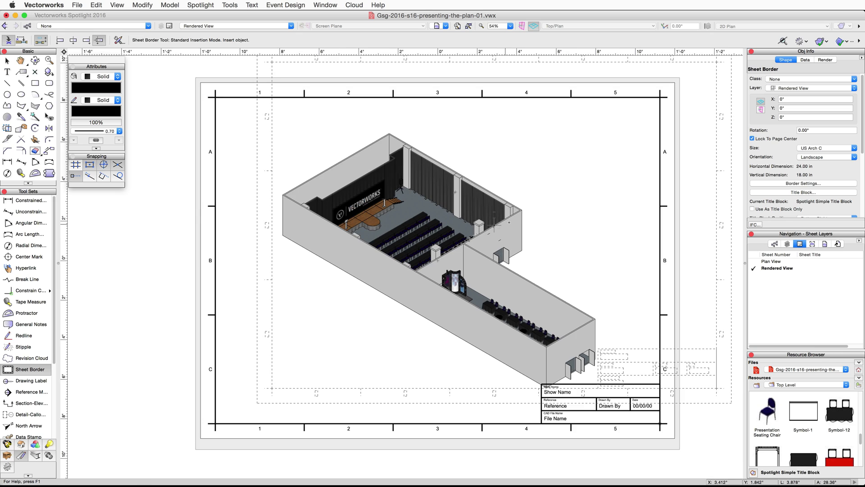
scroll(493, 225, "right", 3)
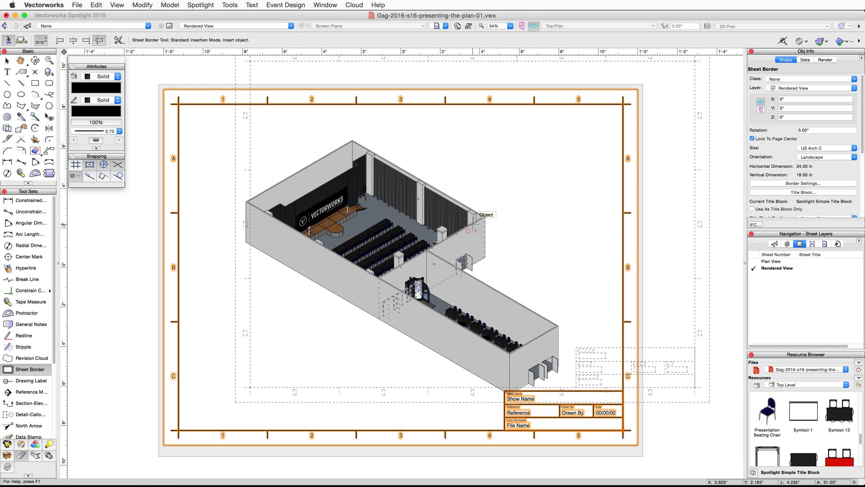
scroll(821, 175, "down", 2)
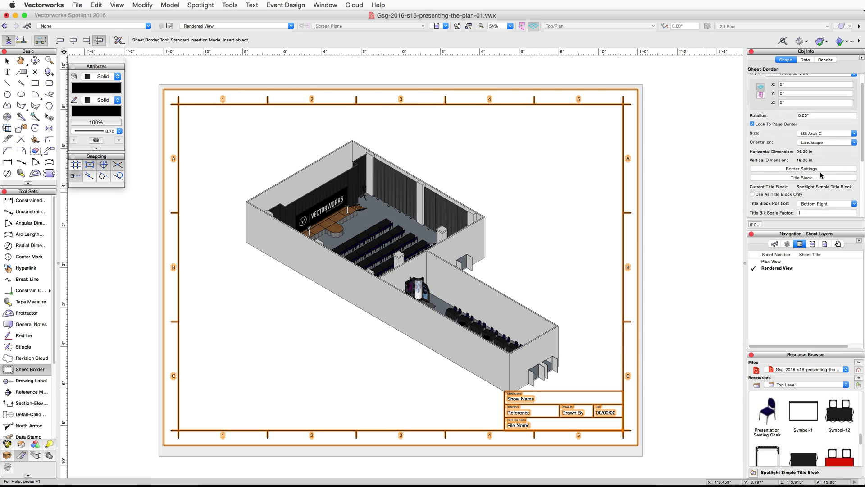
scroll(821, 175, "down", 8)
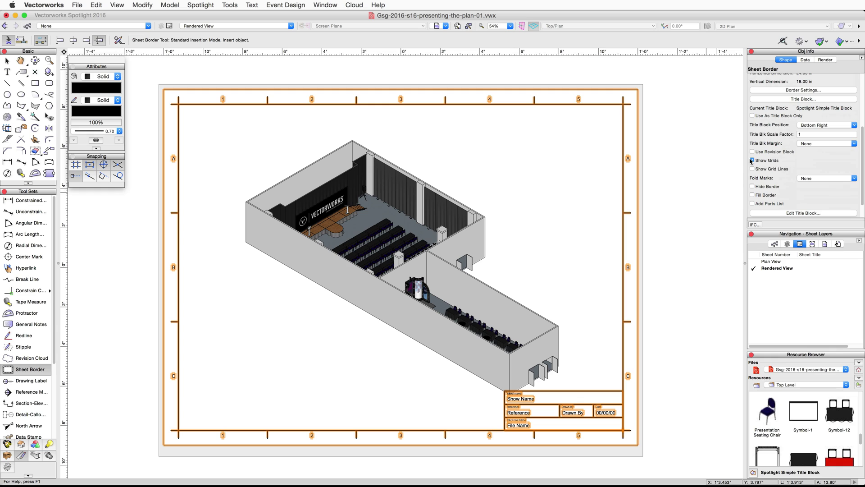
left_click(751, 160)
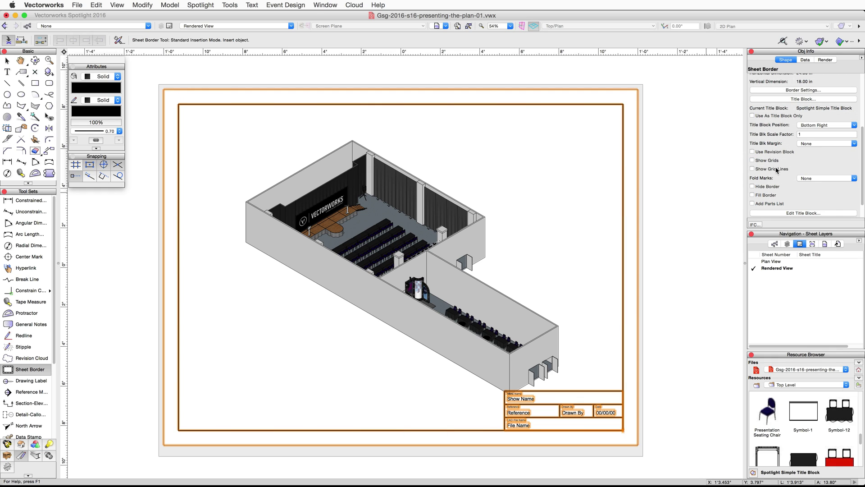
Set all four sheet border margins to 0.25 inch.
left_click(798, 91)
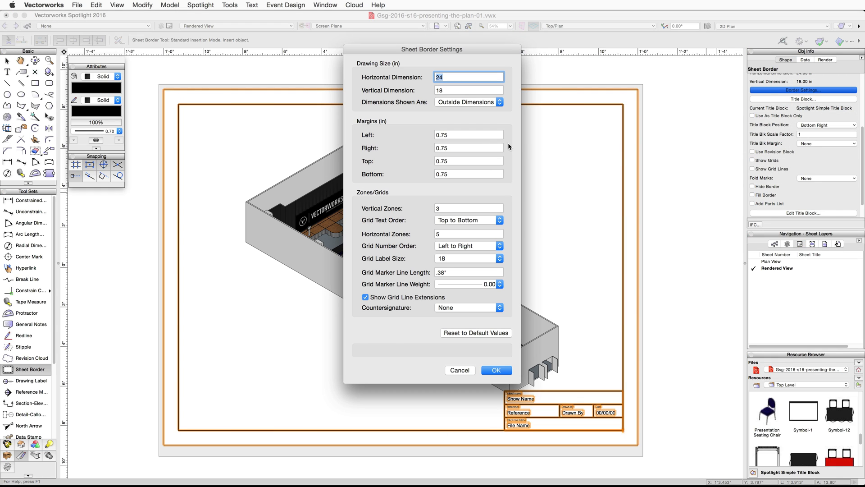
left_click(468, 135)
type(".25")
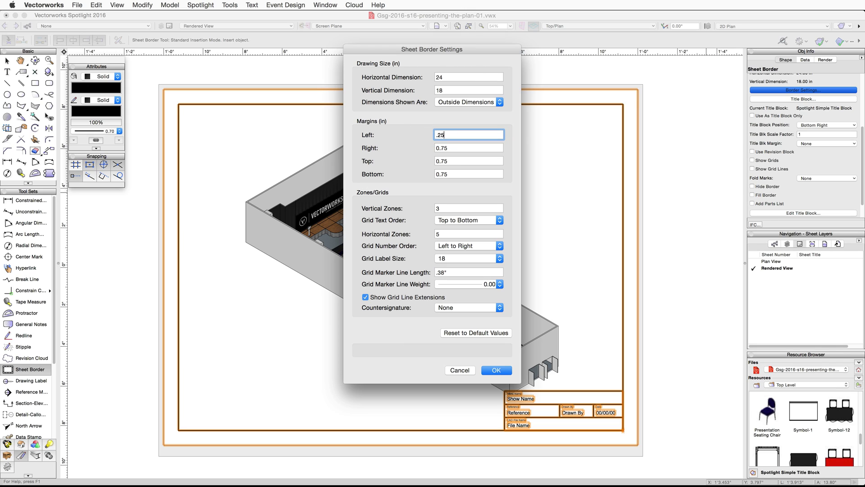
key("Tab")
type(".25")
key("Tab")
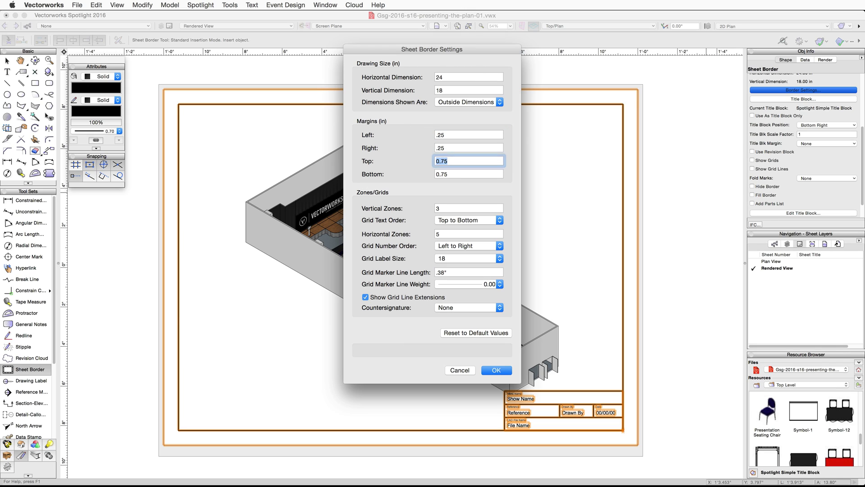
type(".25")
key("Tab")
type(".25")
key("Tab")
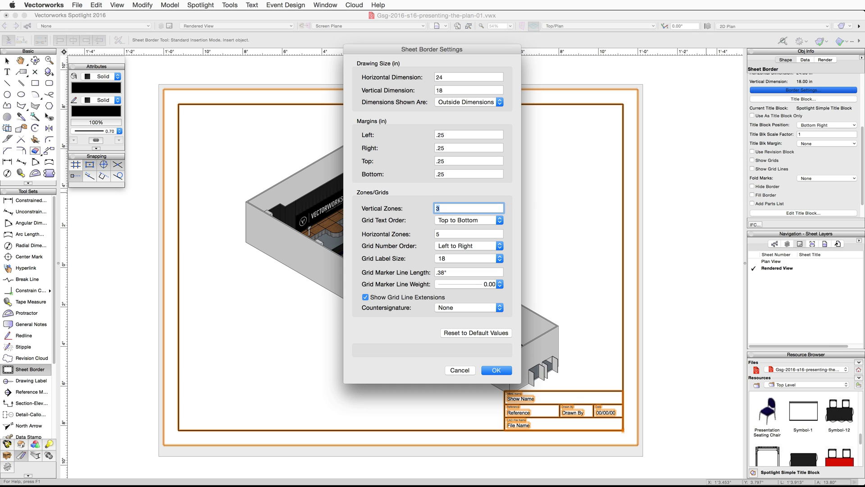
left_click(488, 370)
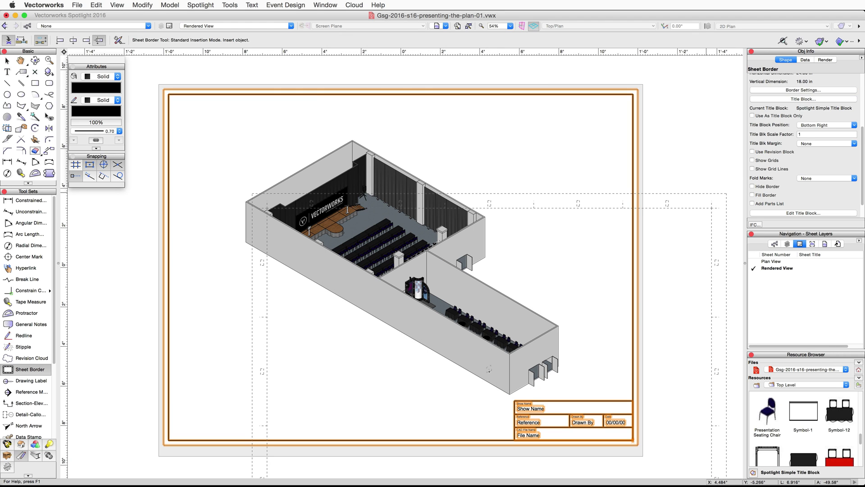
Fill the title block: 'Vectorworks Design Summit', reference A-1, drafter's name, 8/19/2015, DesignSummit.vwx.
left_click(805, 214)
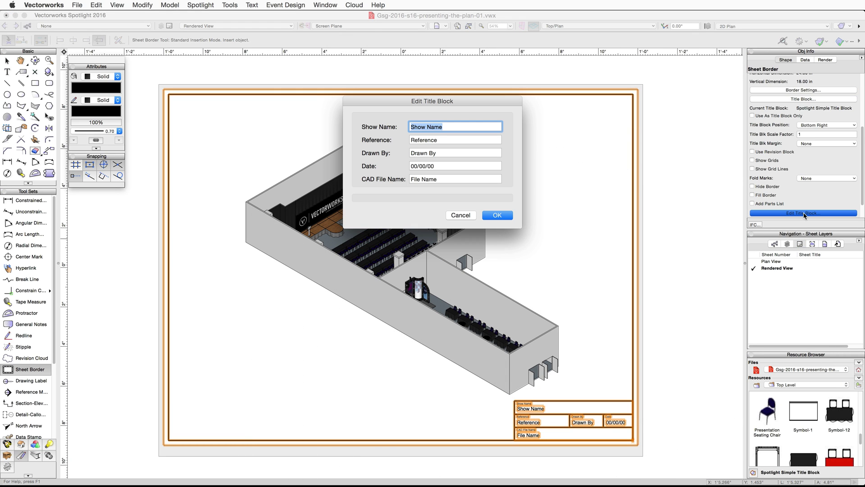
type("Vectorworks Design Summit")
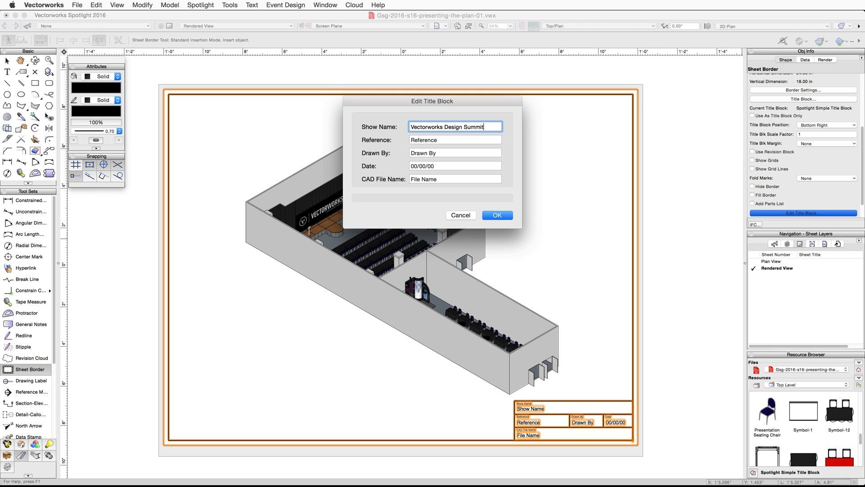
key("Tab")
type("A")
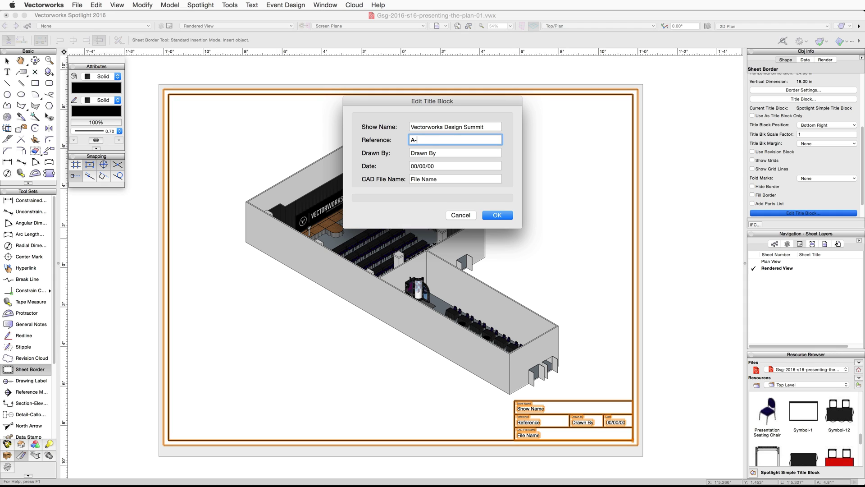
type("-1")
key("Tab")
type("M.")
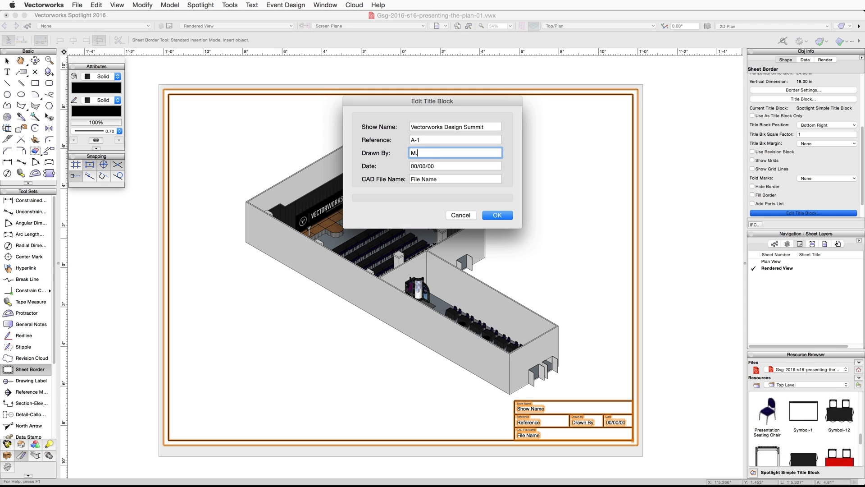
type("Groves")
key("Tab")
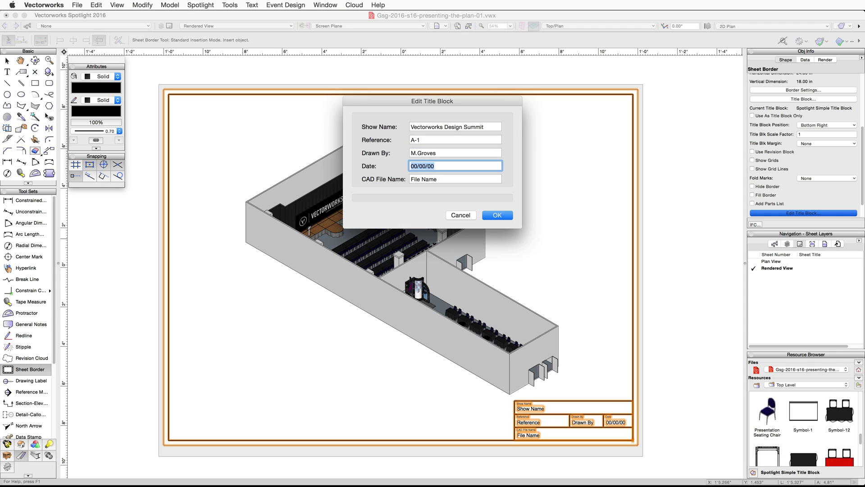
type("8/19/2015")
key("Tab")
type("Des")
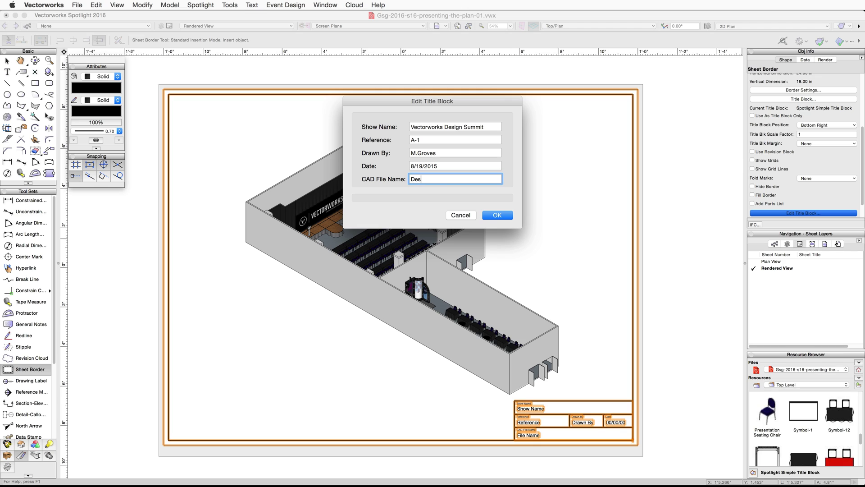
type("ignSummit.vwx")
left_click(498, 216)
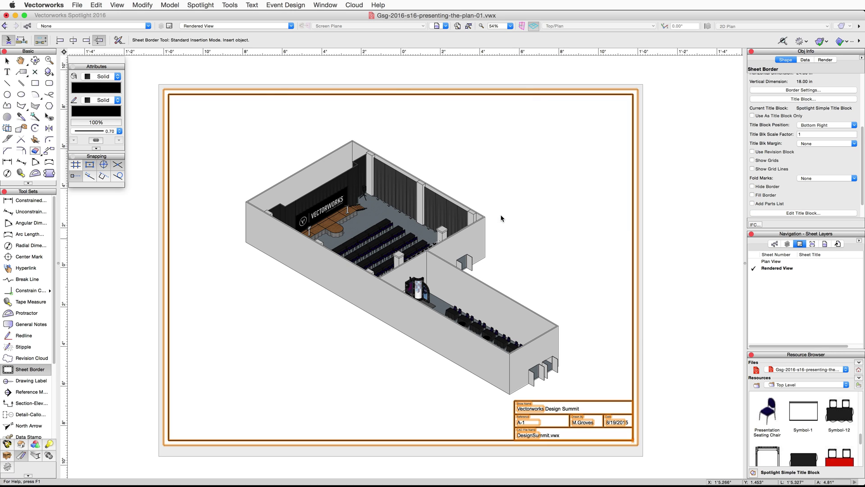
Nudge the rendered viewport up-left, then move the sheet border onto the Plan View layer.
key("x")
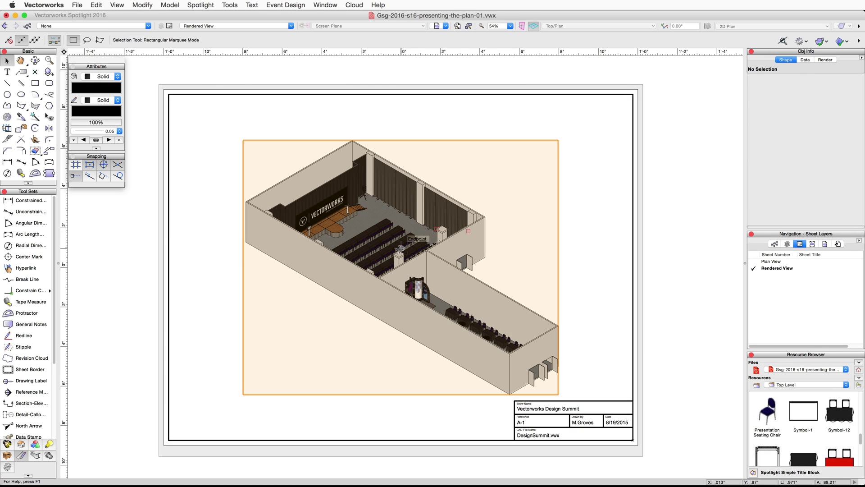
left_click_drag(400, 248, 387, 222)
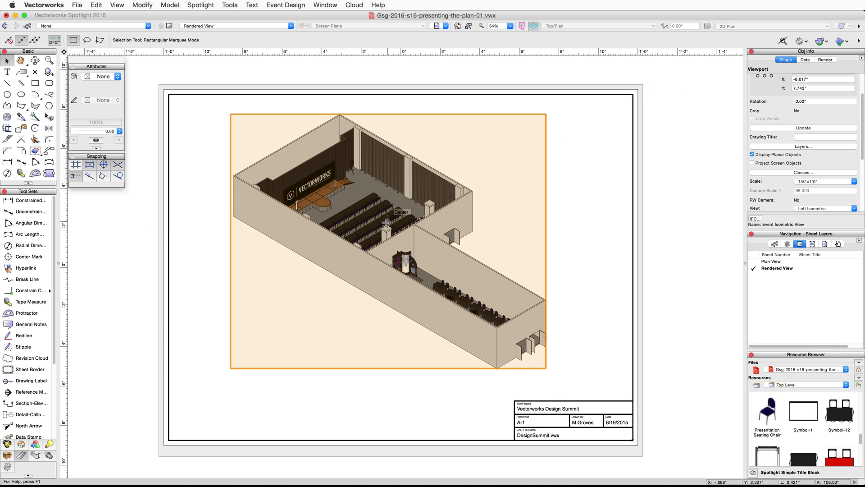
left_click(614, 284)
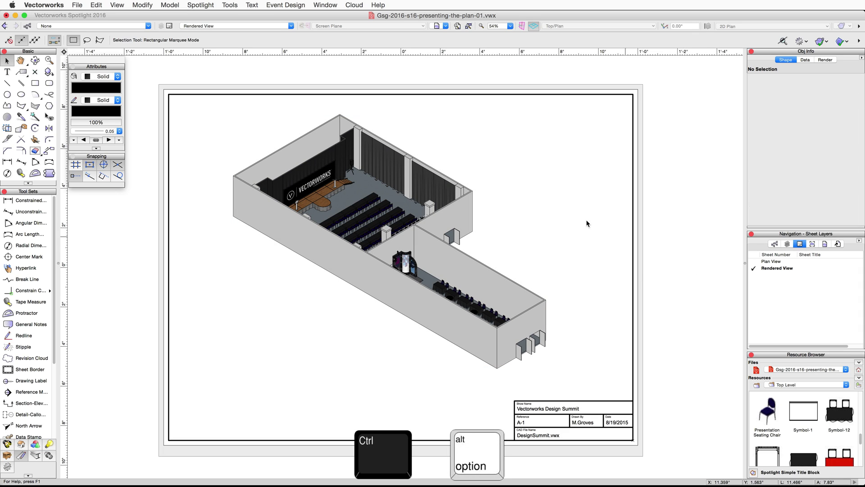
left_click(263, 95)
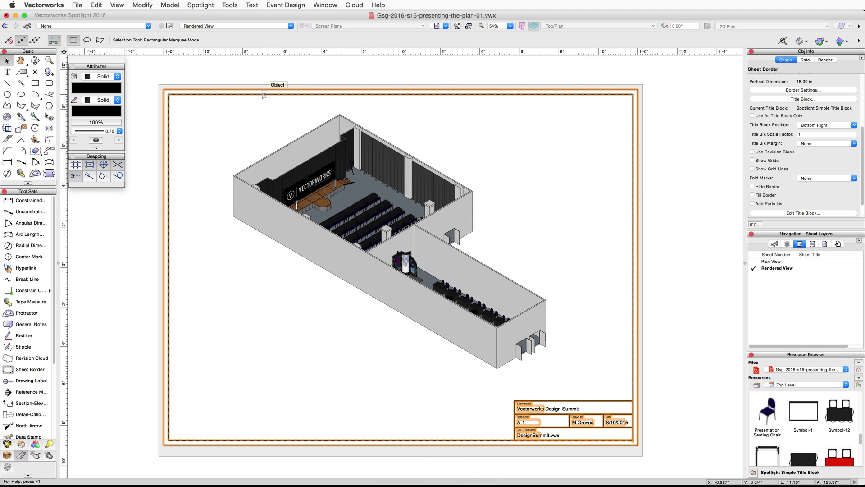
scroll(791, 110, "up", 5)
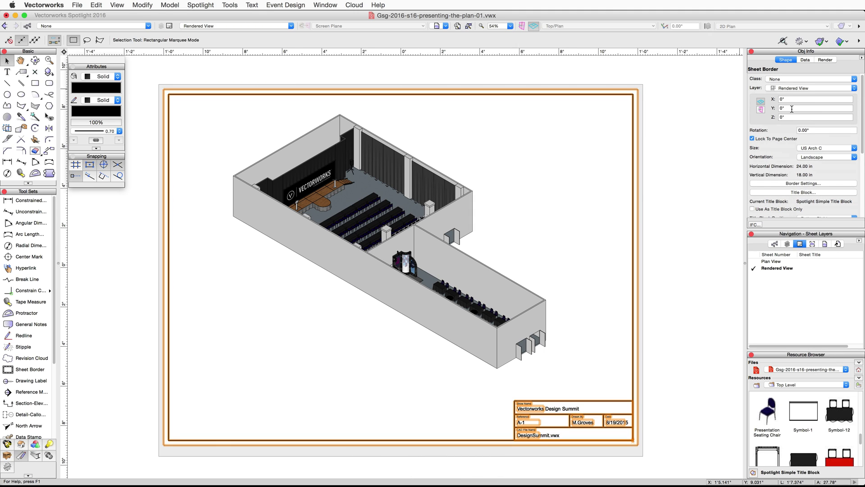
left_click(834, 88)
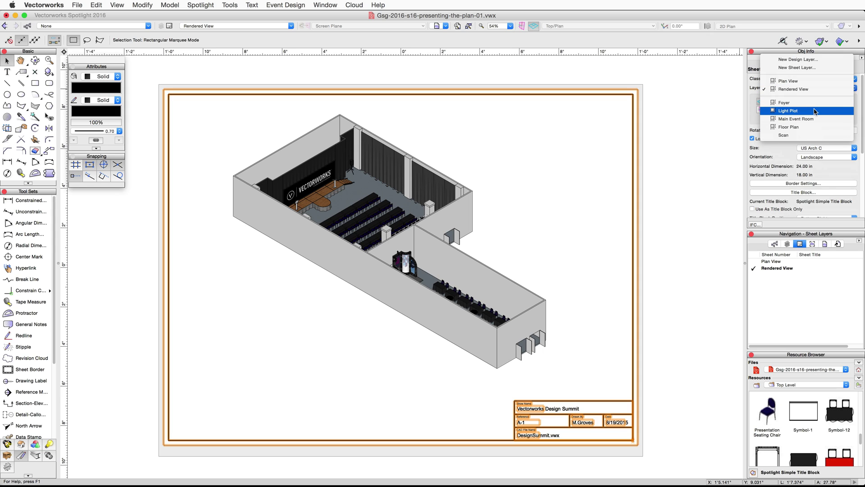
left_click(807, 85)
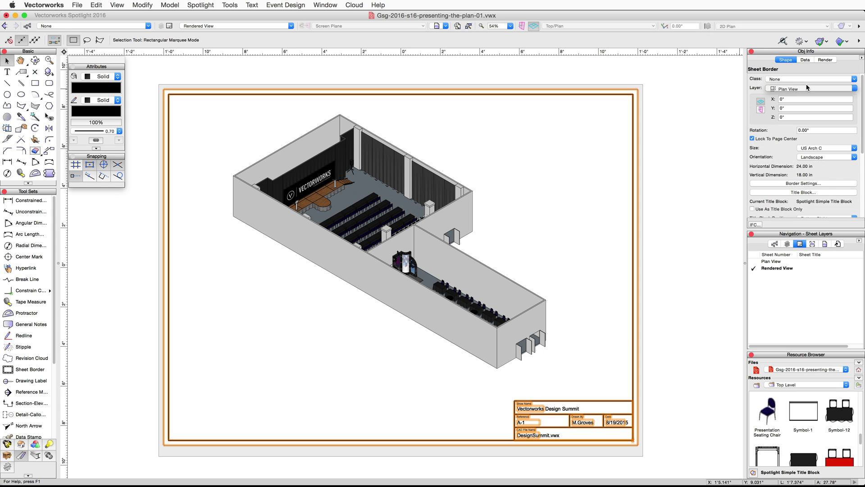
Switch to the Plan View sheet and pan to centre the sheet border.
left_click(754, 263)
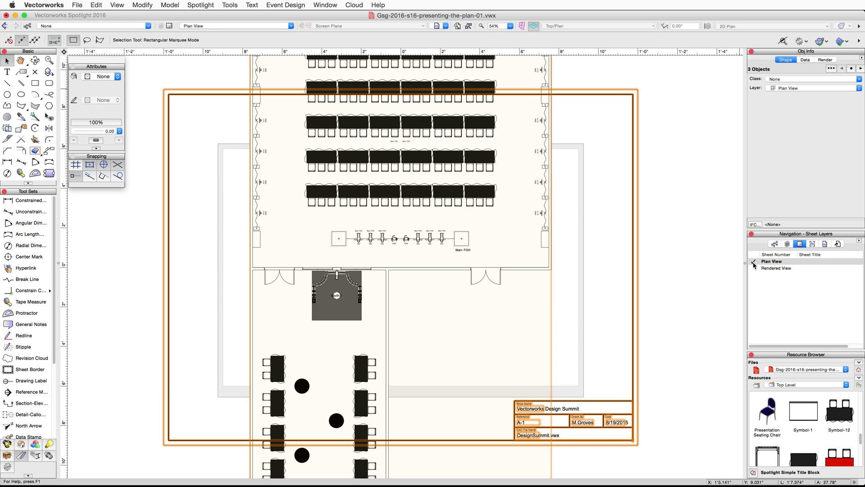
scroll(601, 250, "down", 2)
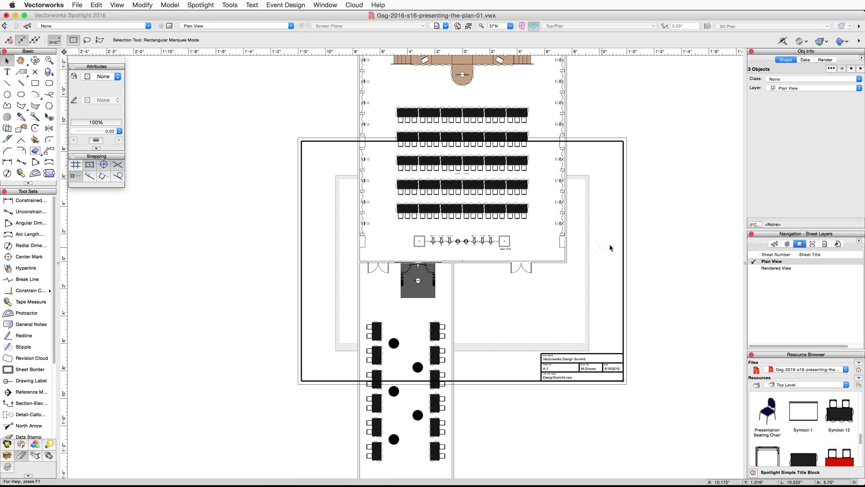
key("space")
left_click_drag(681, 230, 623, 230)
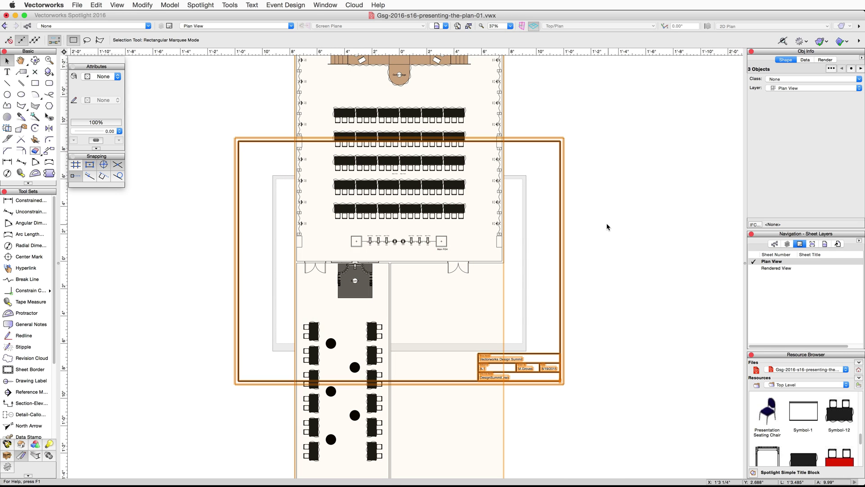
left_click(230, 5)
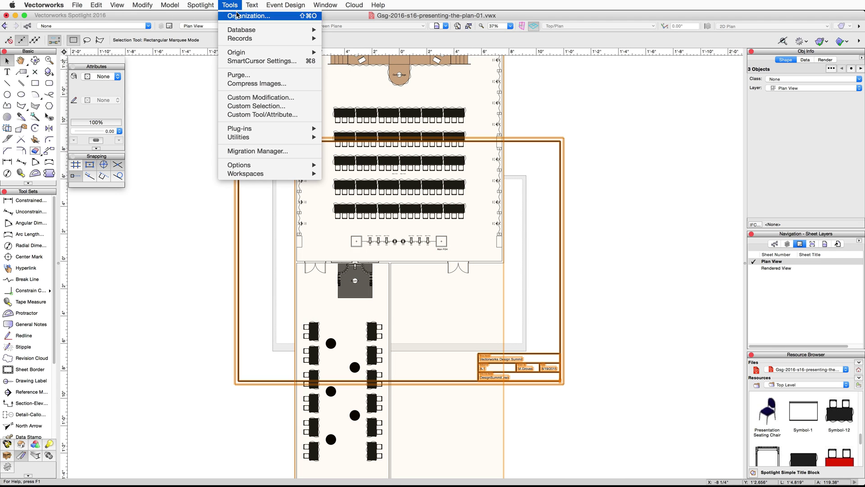
Edit the Plan View sheet layer to use US Arch C paper and 150 DPI raster rendering.
left_click(239, 15)
left_click(326, 238)
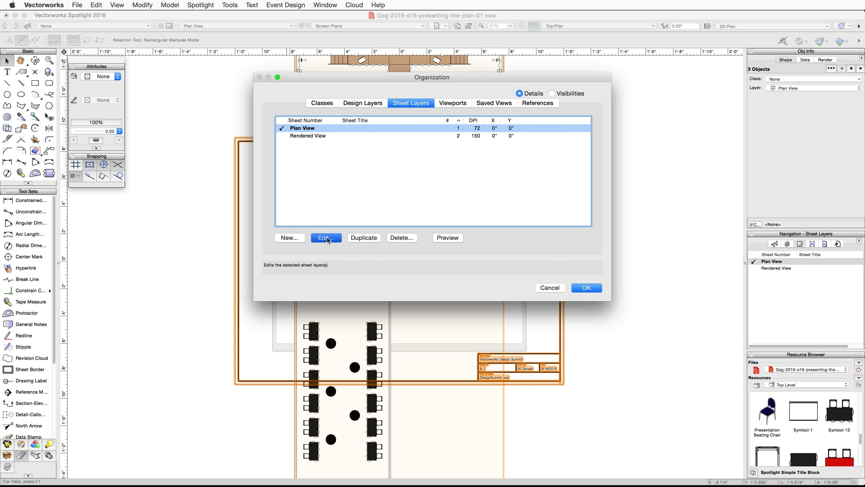
left_click(504, 207)
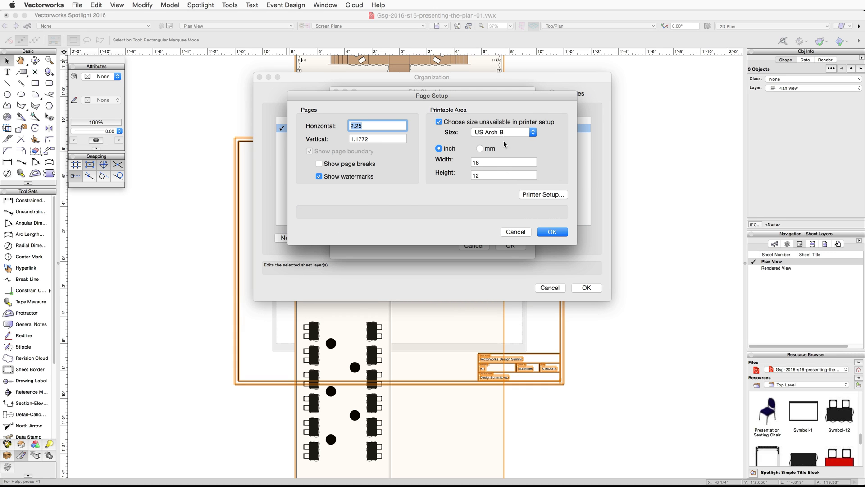
left_click(504, 132)
left_click(504, 141)
left_click(553, 232)
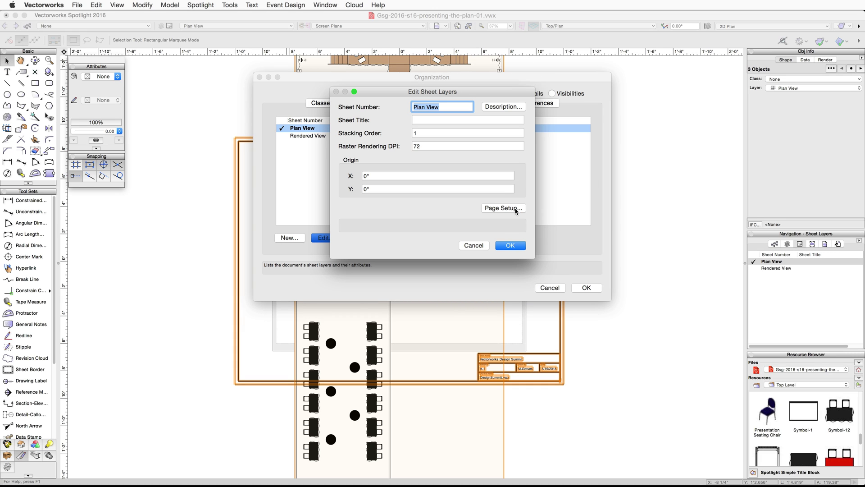
left_click(429, 146)
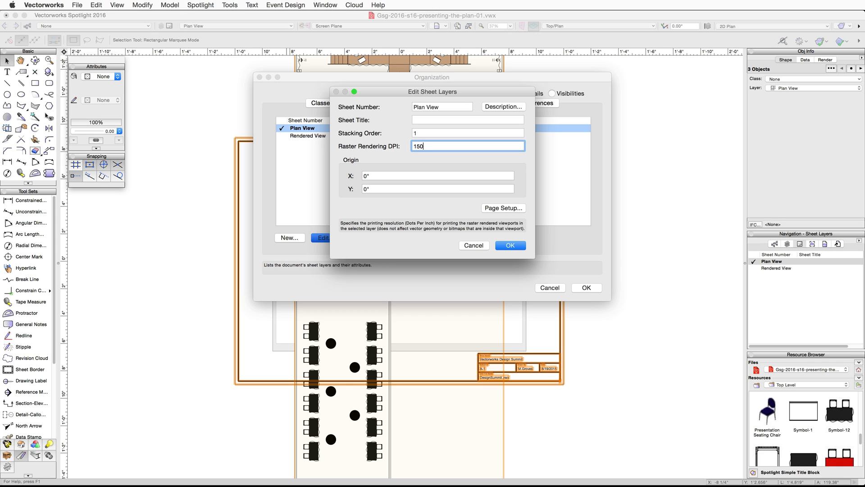
key("Return")
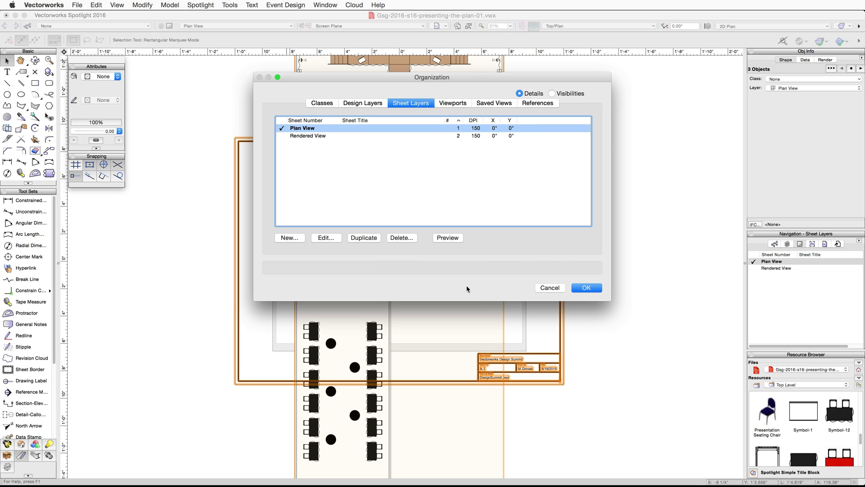
left_click(588, 288)
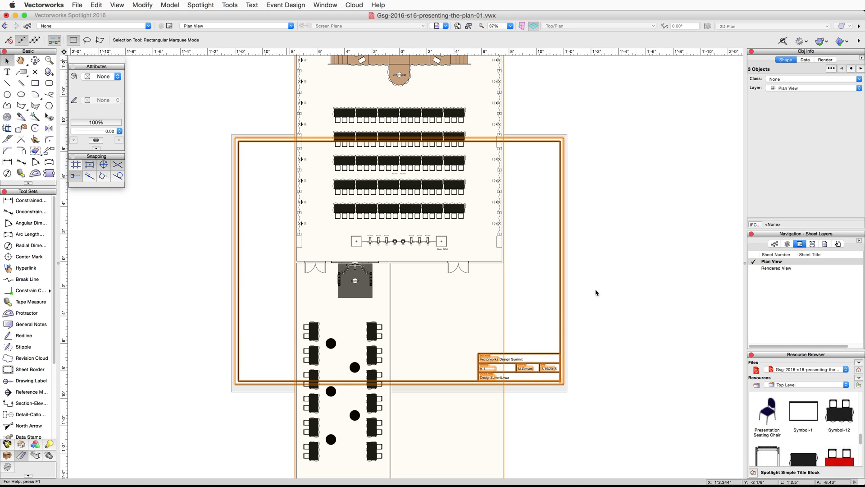
left_click(618, 266)
Set the plan viewport to 1/8"=1'0", rotate it 90° left, and nudge it inside the border.
left_click(618, 266)
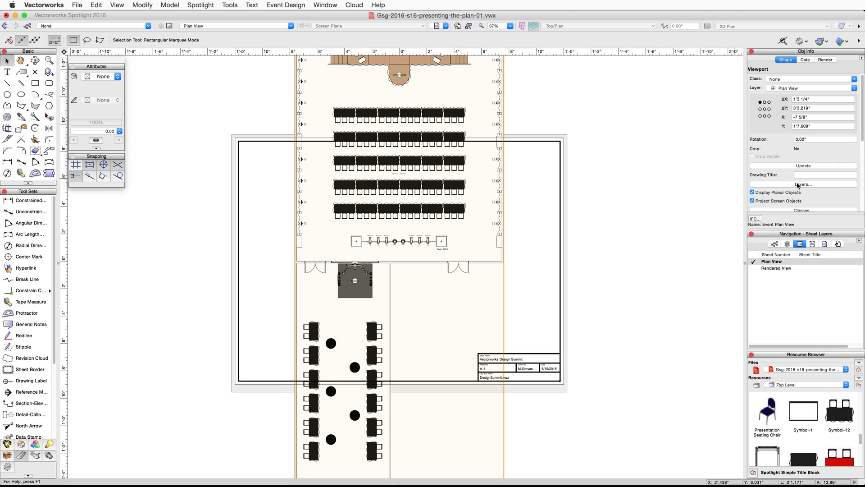
scroll(802, 153, "down", 5)
left_click(846, 118)
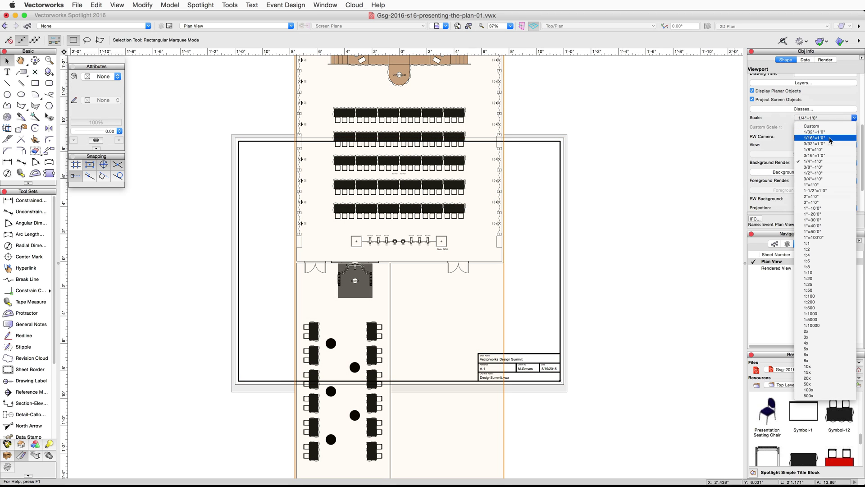
left_click(821, 149)
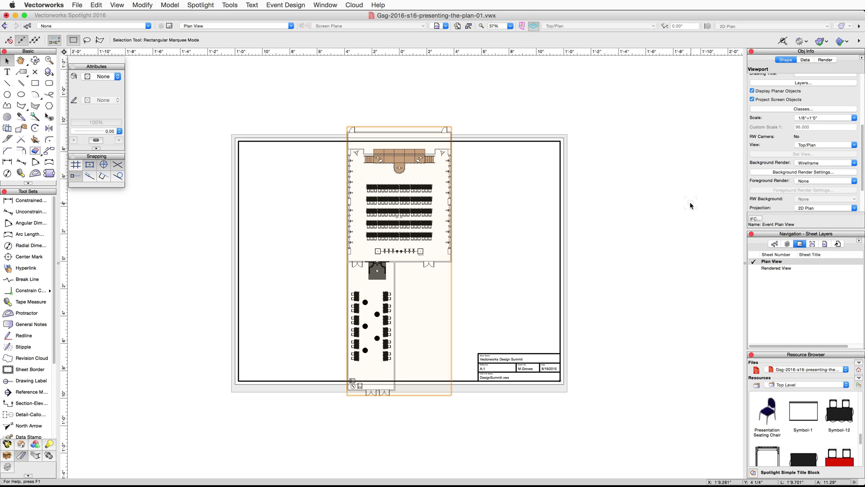
key("super+l")
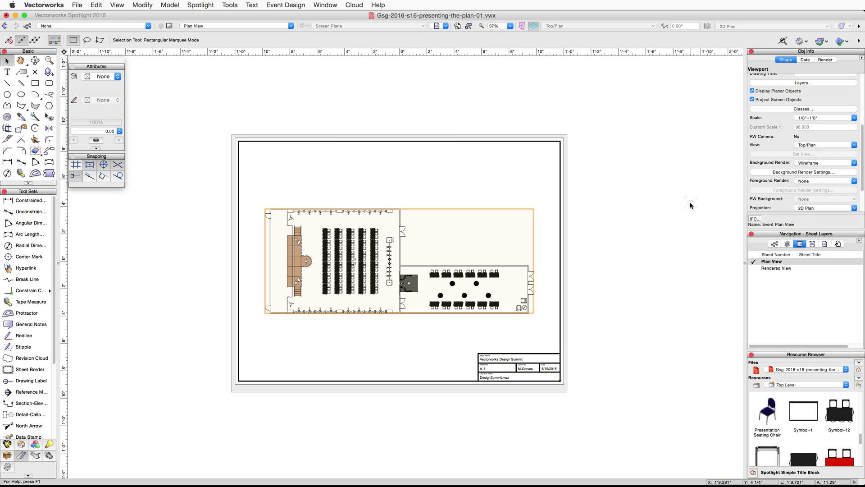
left_click_drag(374, 269, 370, 257)
scroll(396, 272, "up", 2)
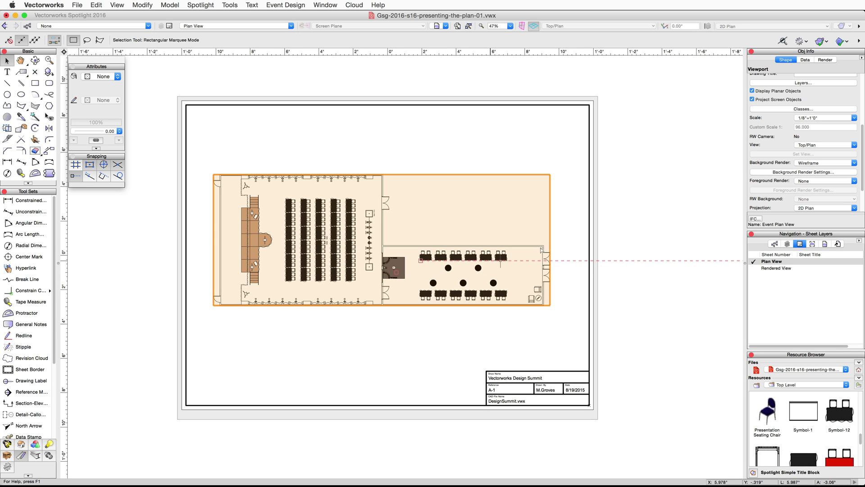
scroll(804, 169, "up", 3)
In the viewport's class properties, hide Seating-Classroom and make Seating-Presentation visible.
left_click(803, 153)
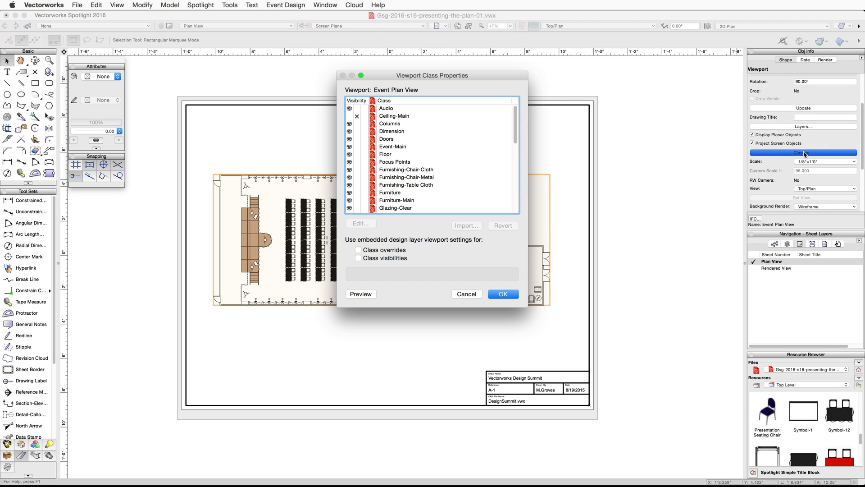
scroll(396, 158, "down", 10)
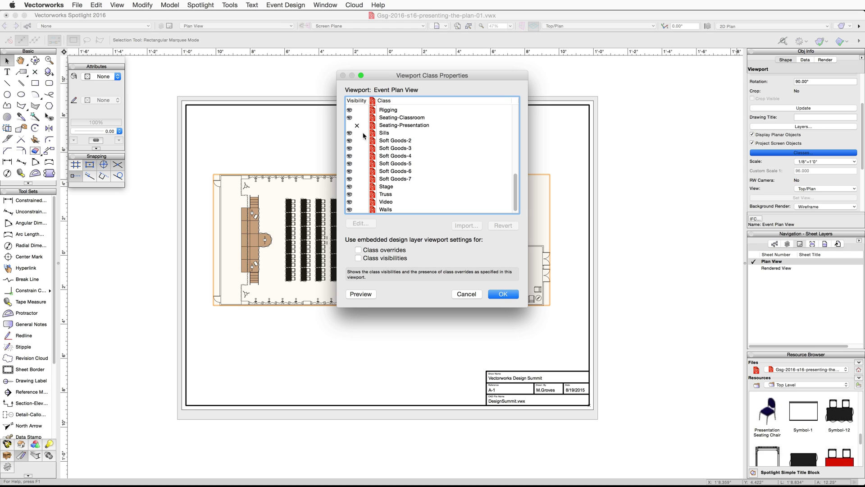
left_click(356, 119)
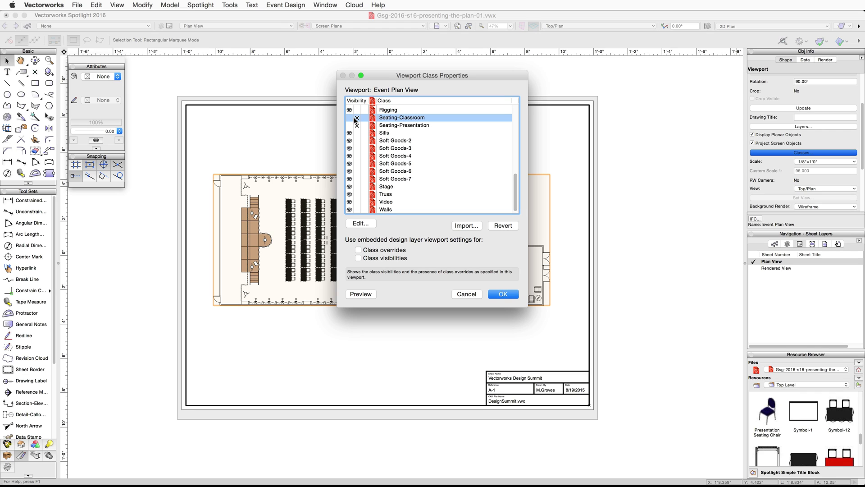
left_click(350, 126)
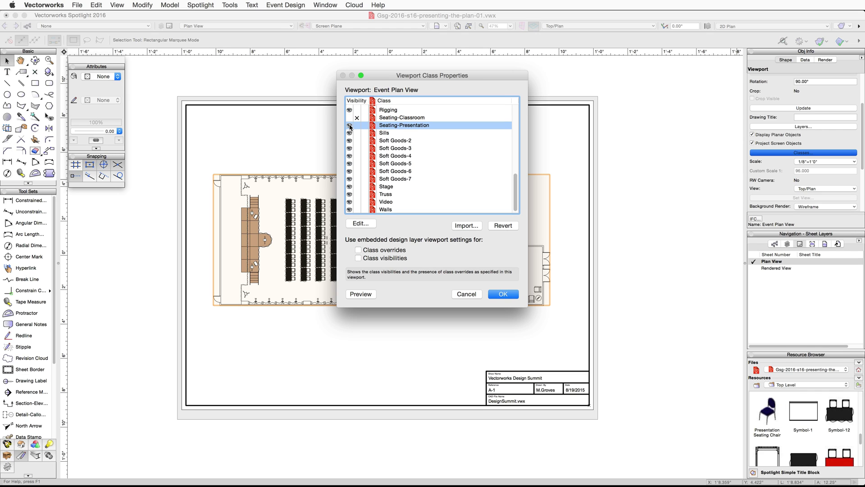
left_click(506, 295)
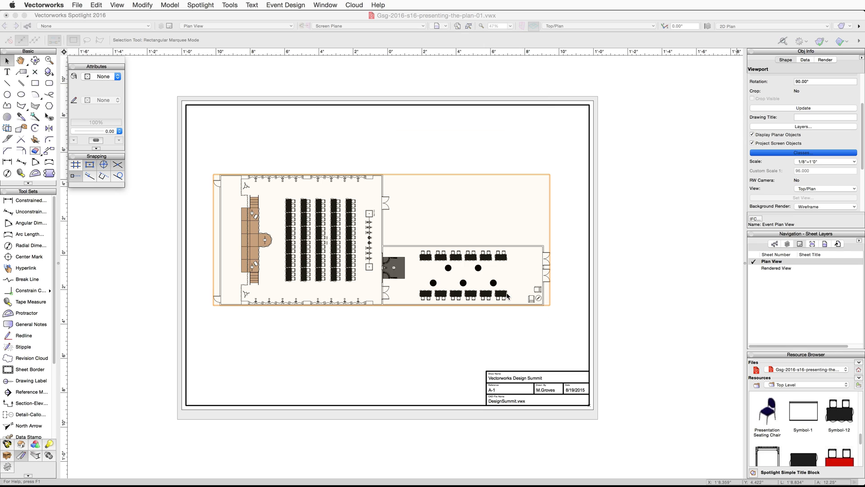
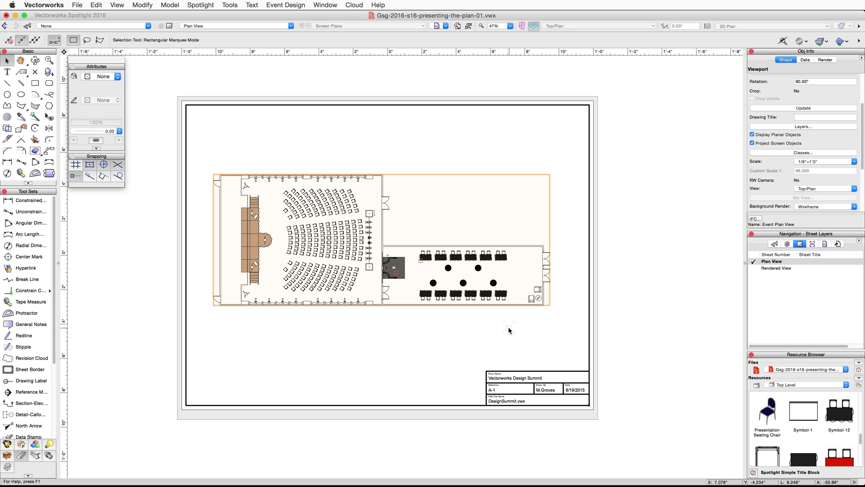
Duplicate the Plan View sheet layer and rename the copy Plan View-2 to 'Seating Plan'.
right_click(769, 264)
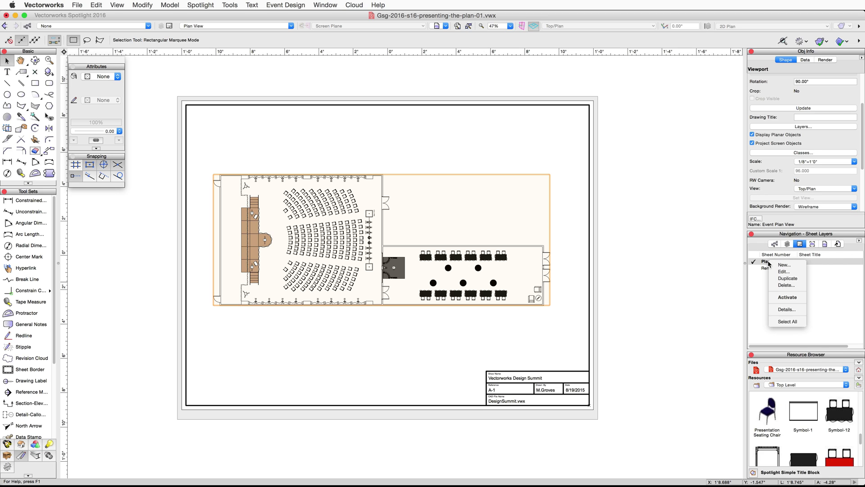
left_click(802, 279)
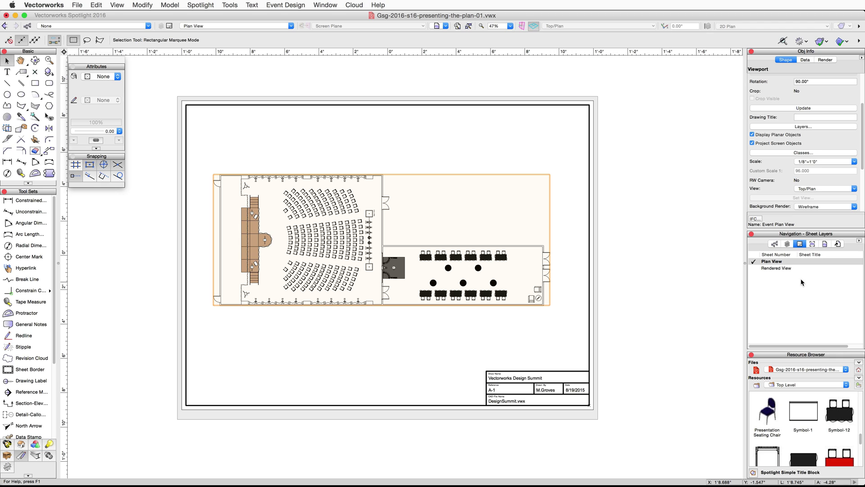
right_click(779, 274)
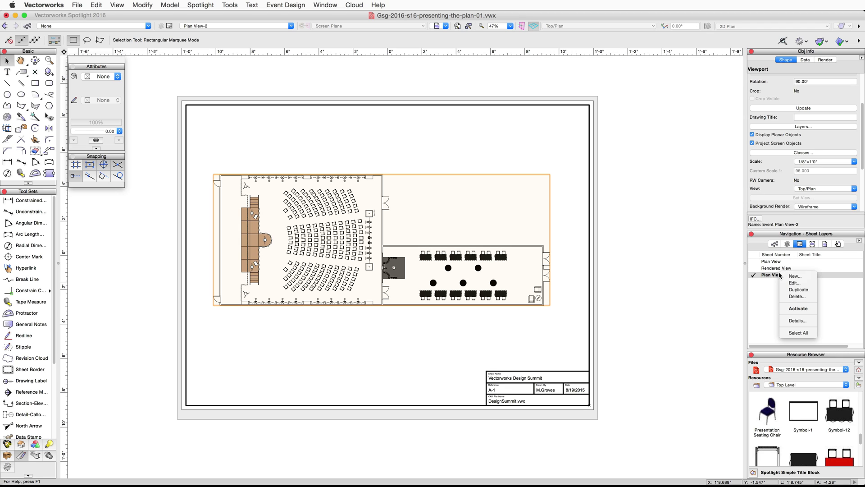
left_click(803, 283)
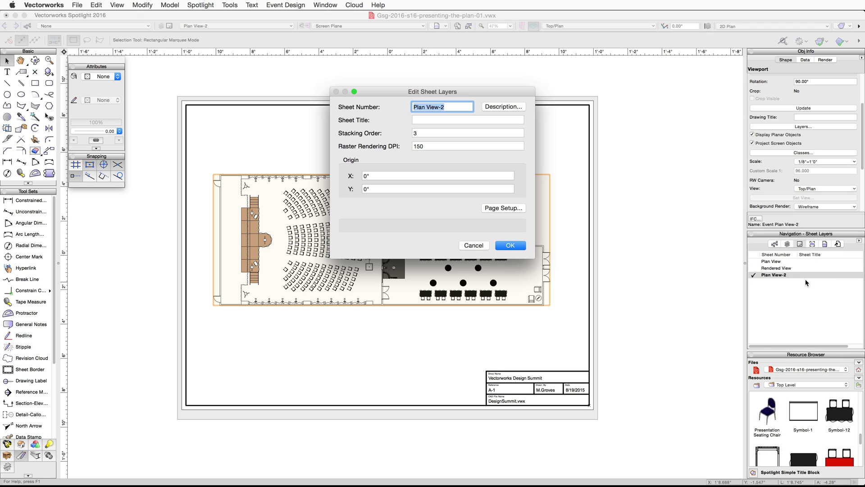
type("Seating Plan")
left_click(501, 245)
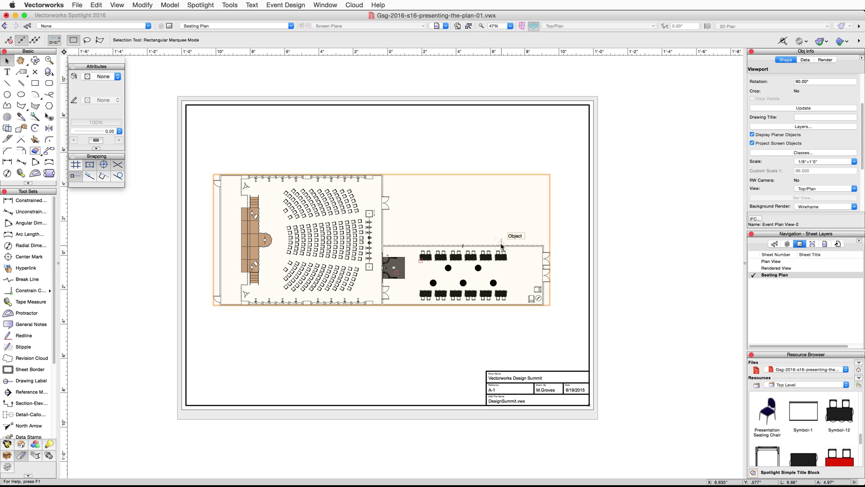
Set the viewport's rotation to 0 so it sits upright.
left_click(811, 81)
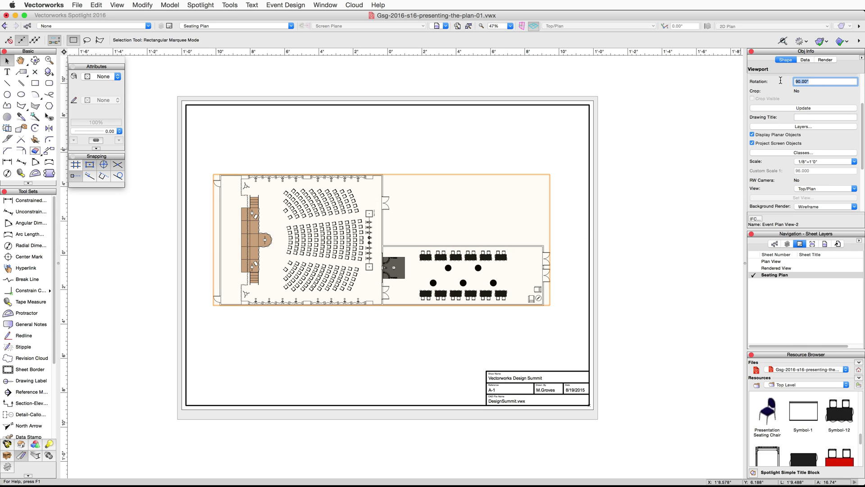
type("0")
key("Return")
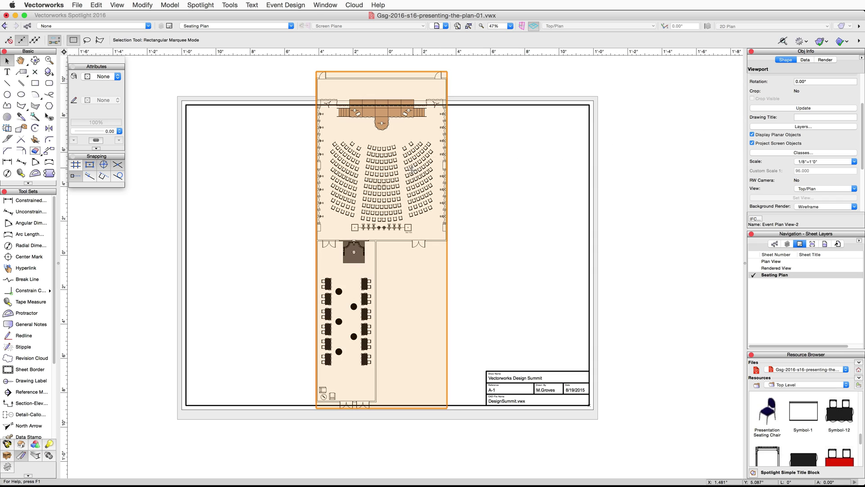
Crop the viewport with a rectangle enclosing just the stage and auditorium seating.
double_click(413, 168)
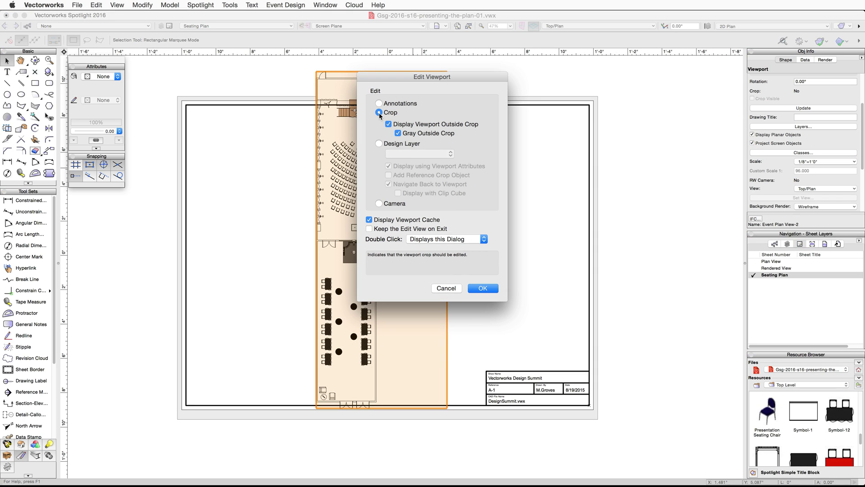
left_click(482, 288)
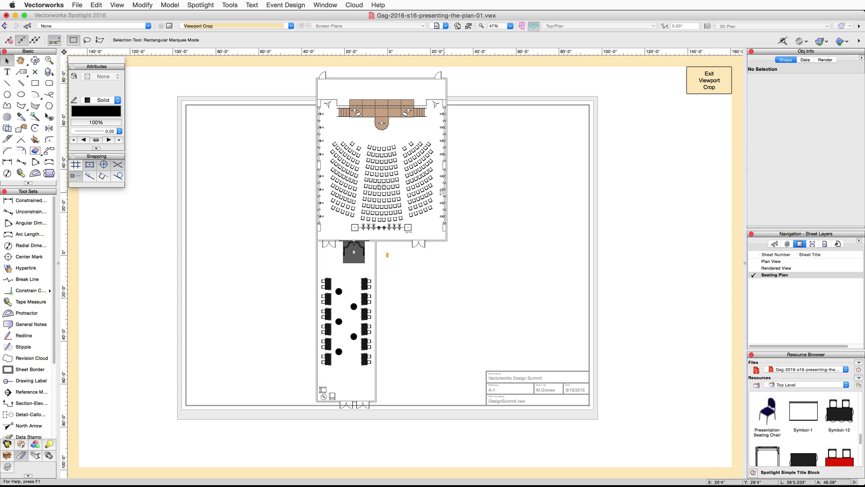
key("x")
scroll(392, 198, "up", 2)
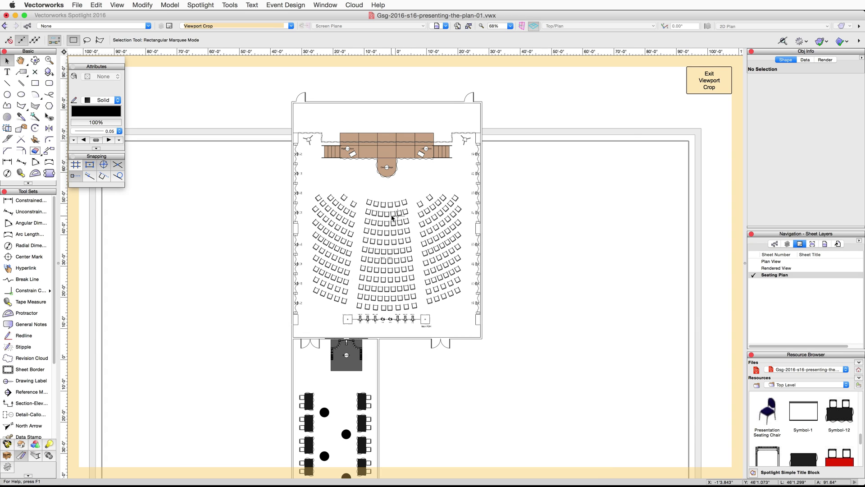
left_click(35, 83)
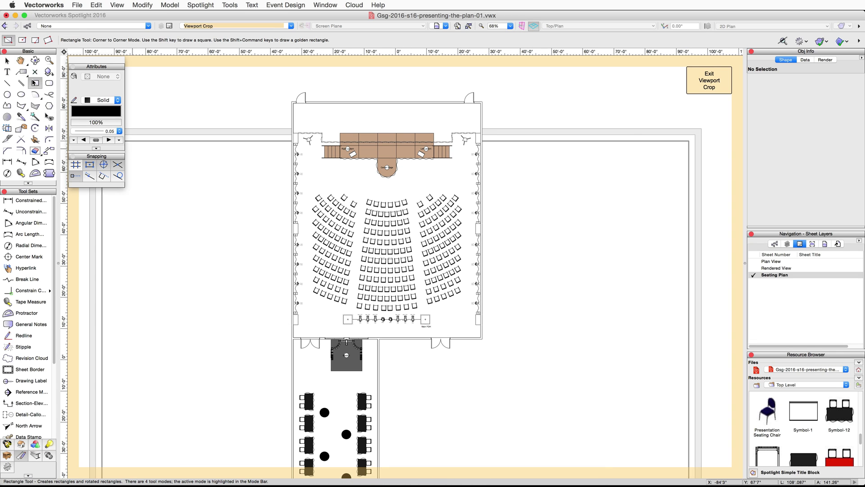
left_click(281, 85)
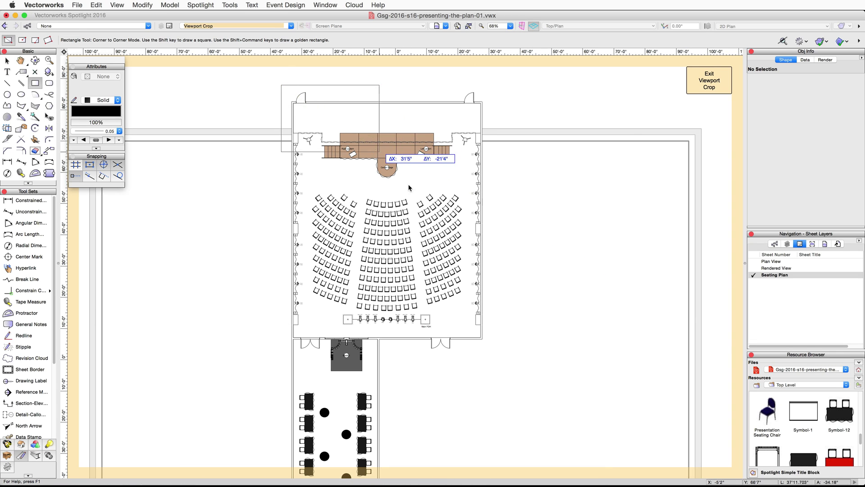
left_click(490, 338)
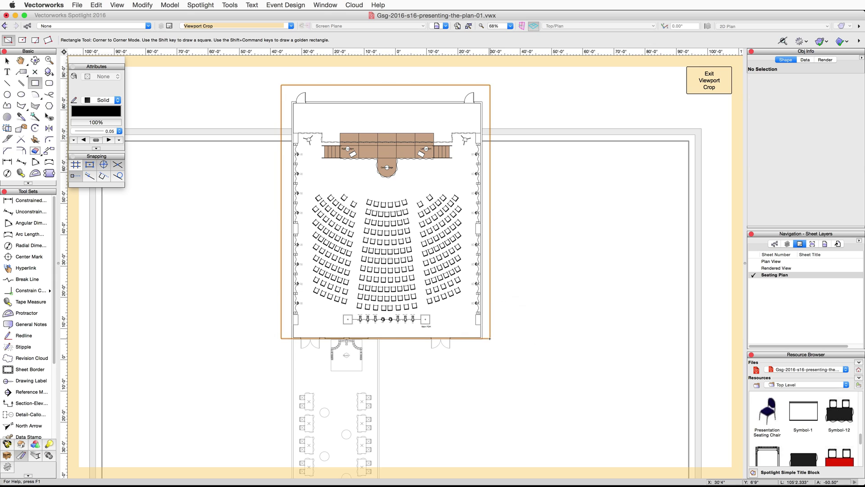
left_click(710, 86)
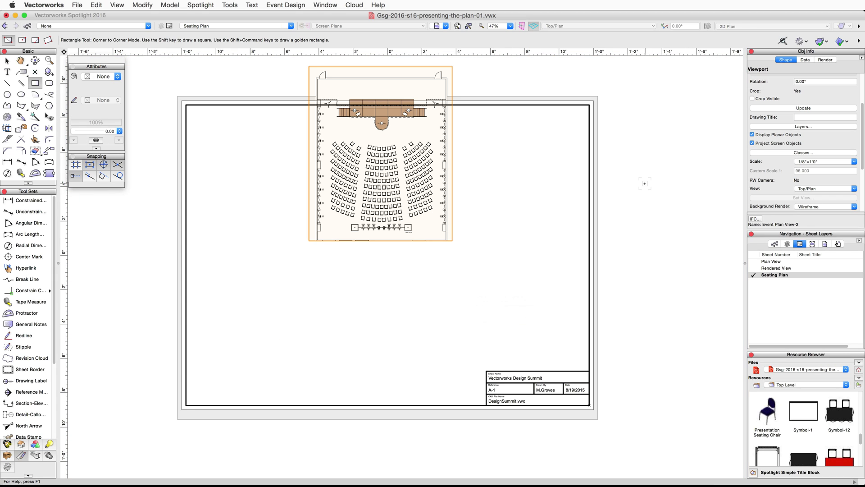
Drag a duplicate of the cropped viewport to the right of the original.
key("x")
key("x")
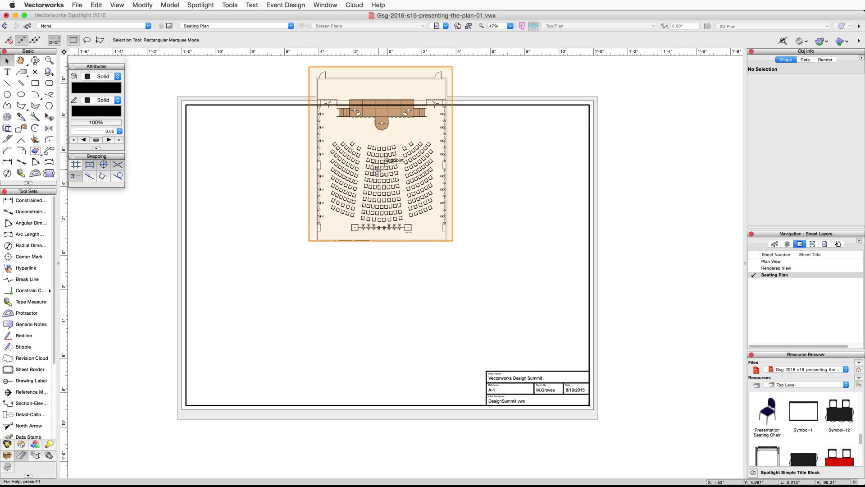
left_click_drag(378, 168, 553, 170)
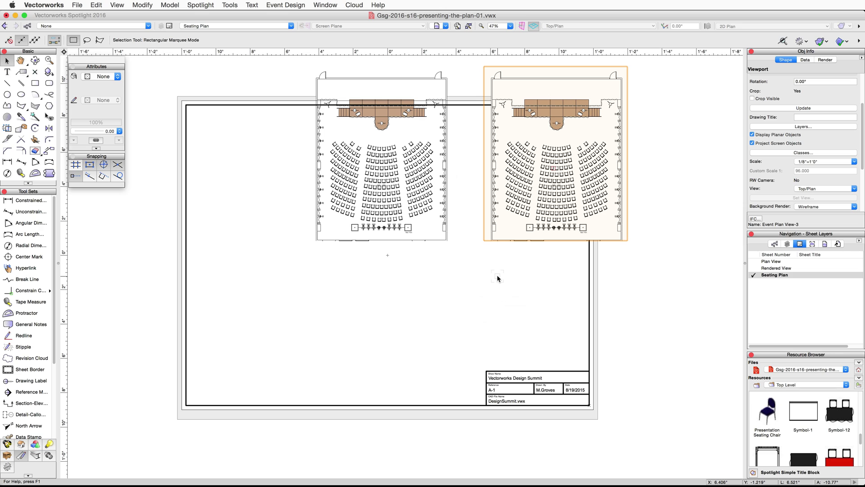
In the copied viewport, make Seating-Classroom visible and Seating-Presentation invisible.
left_click(813, 153)
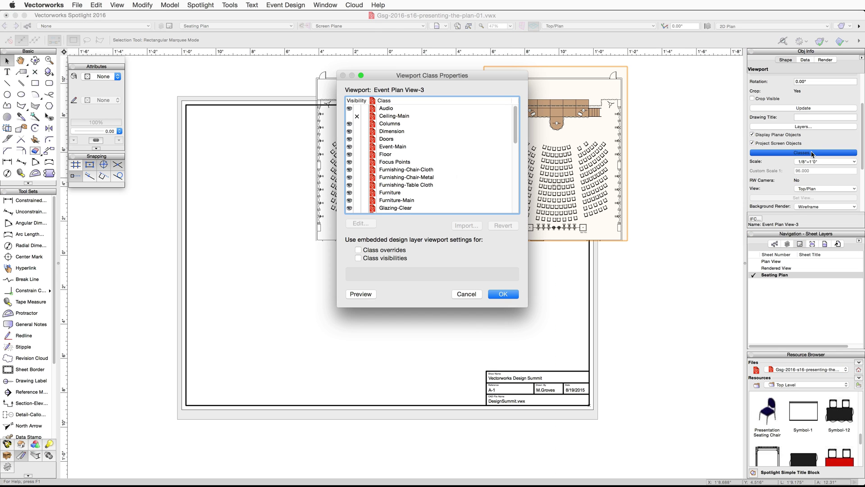
scroll(377, 160, "down", 5)
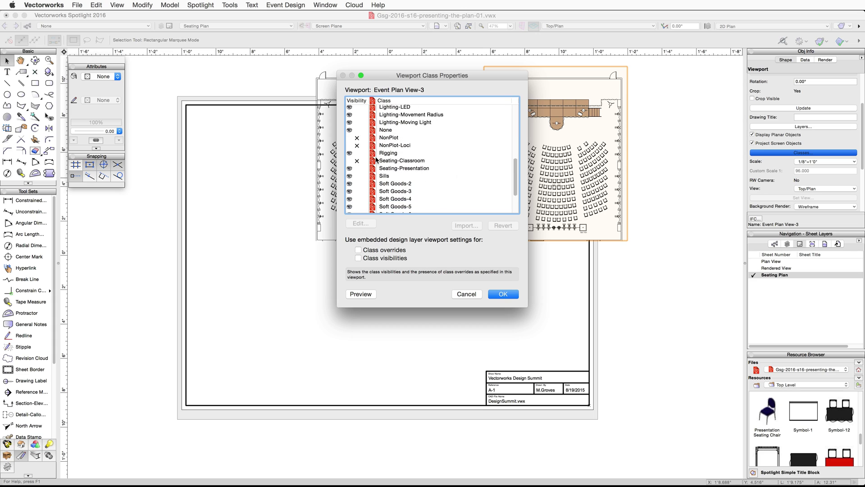
scroll(377, 160, "down", 3)
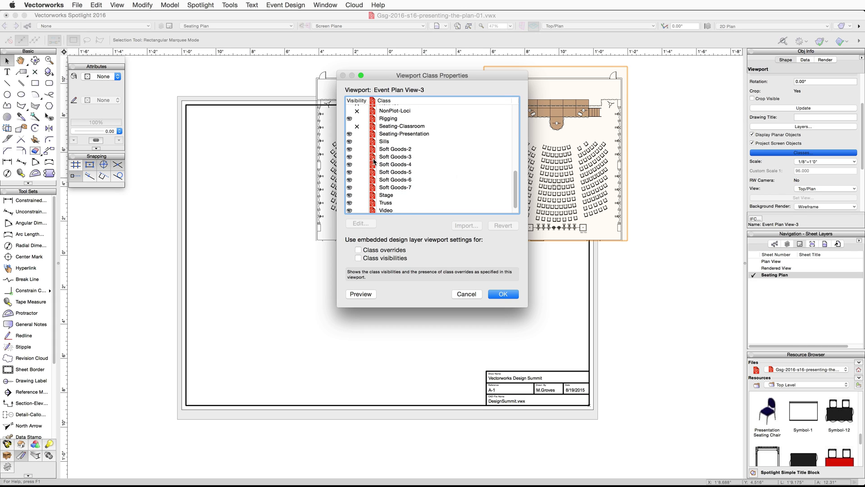
left_click(350, 126)
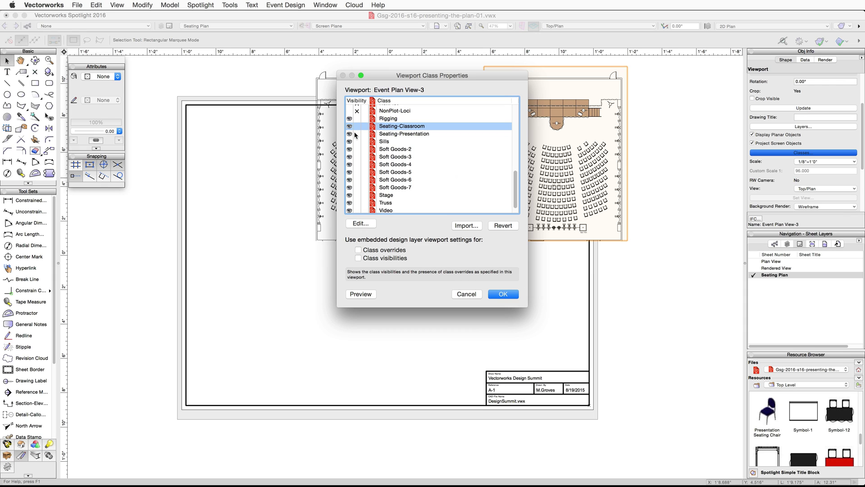
left_click(355, 134)
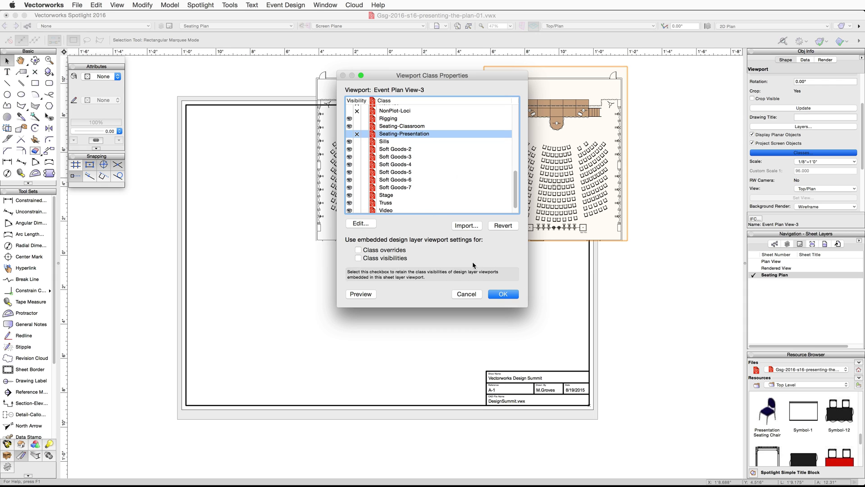
left_click(503, 294)
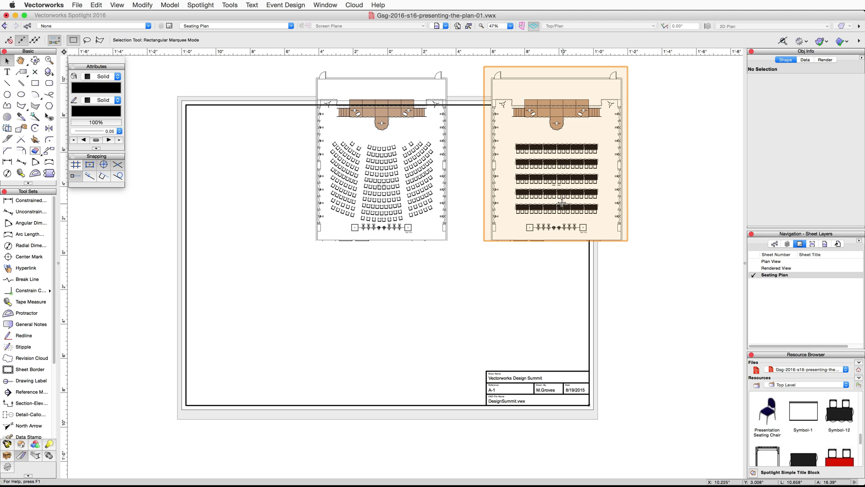
left_click(509, 185)
Move both auditorium viewports down and left to sit within the sheet border.
left_click_drag(396, 179, 313, 259, "shift")
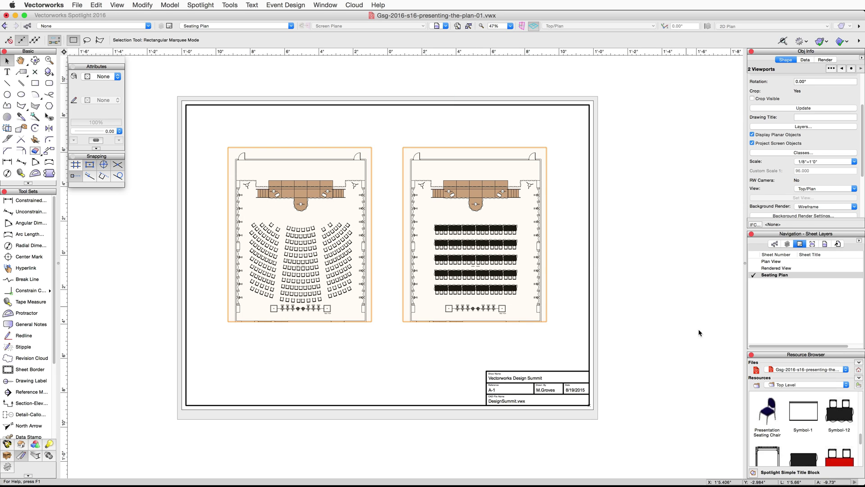
scroll(793, 413, "down", 10)
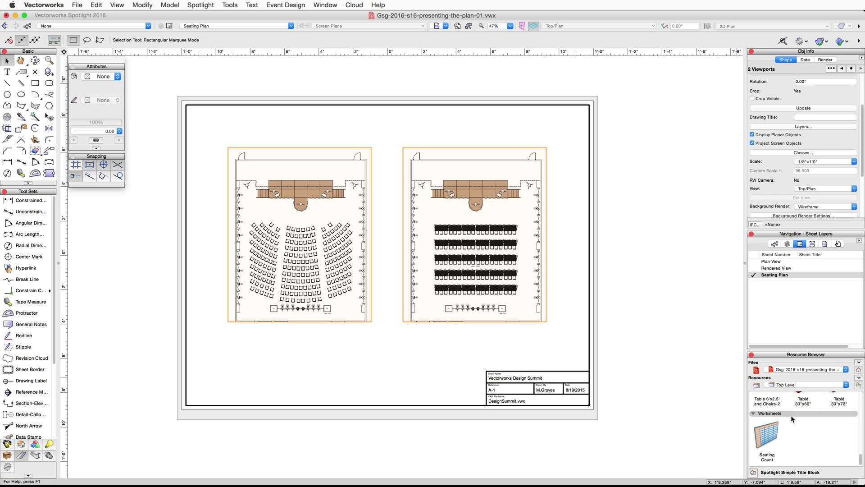
Place the Seating Count worksheet beside the title block and give it a white fill.
left_click(771, 444)
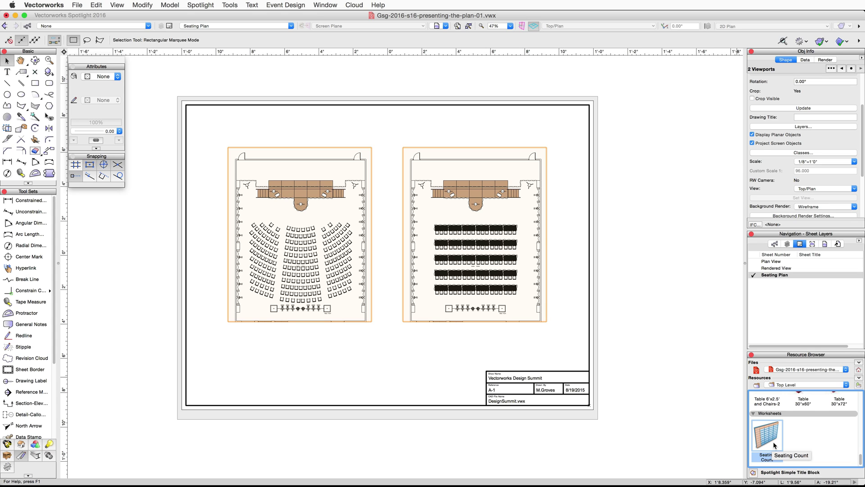
left_click_drag(774, 444, 312, 369)
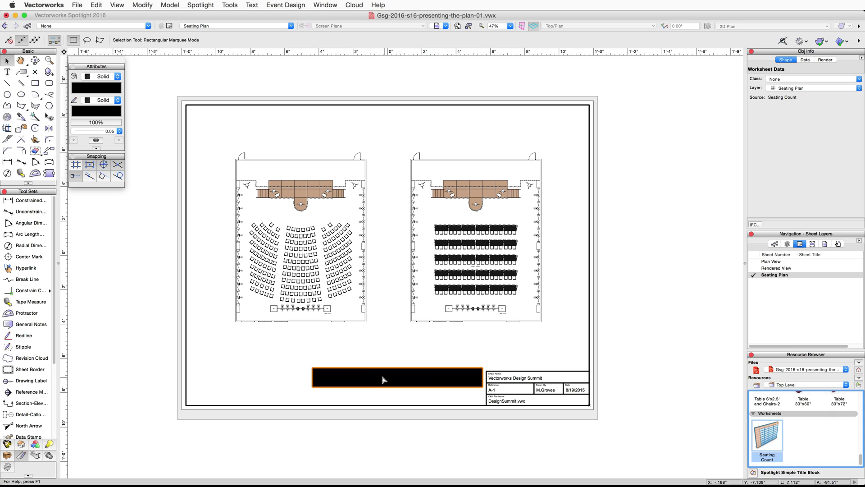
left_click_drag(397, 377, 329, 383)
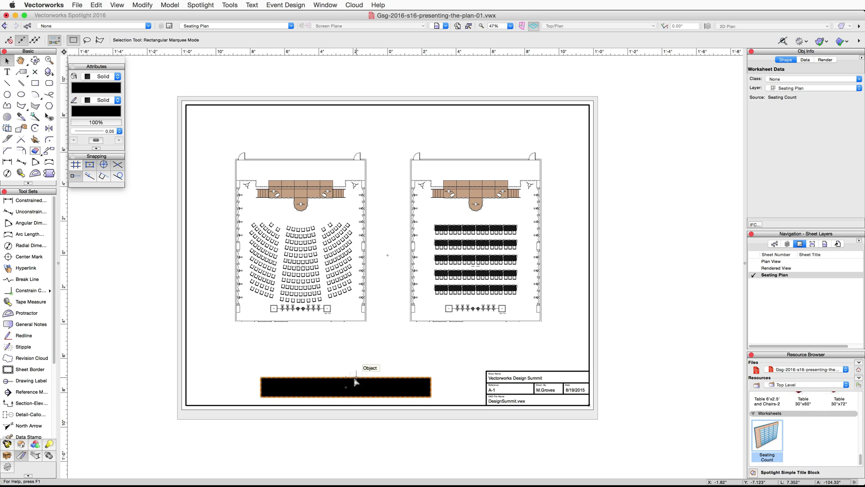
left_click(87, 88)
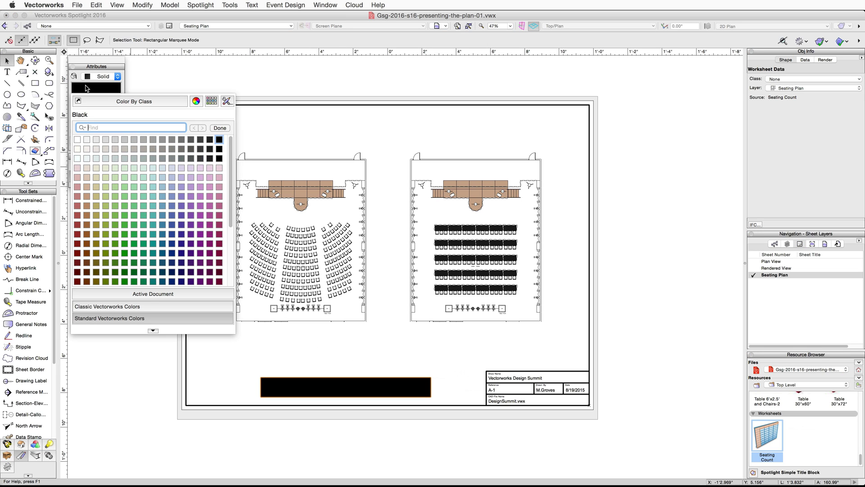
left_click(77, 140)
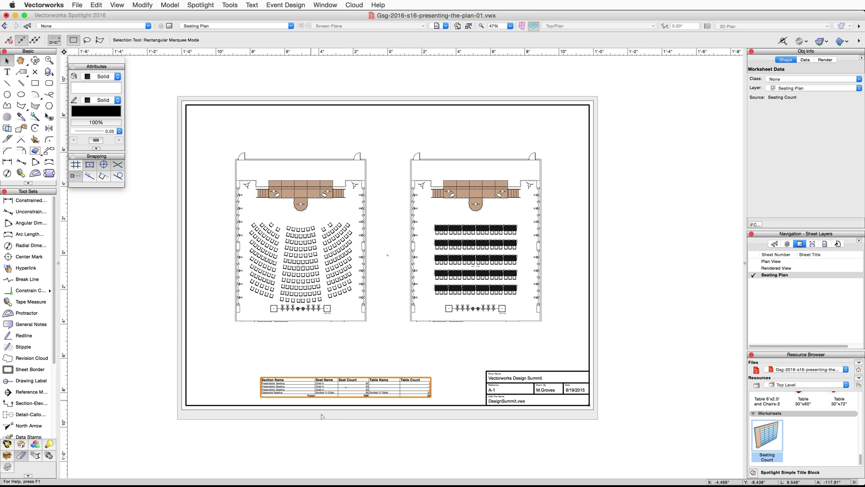
scroll(328, 417, "up", 3)
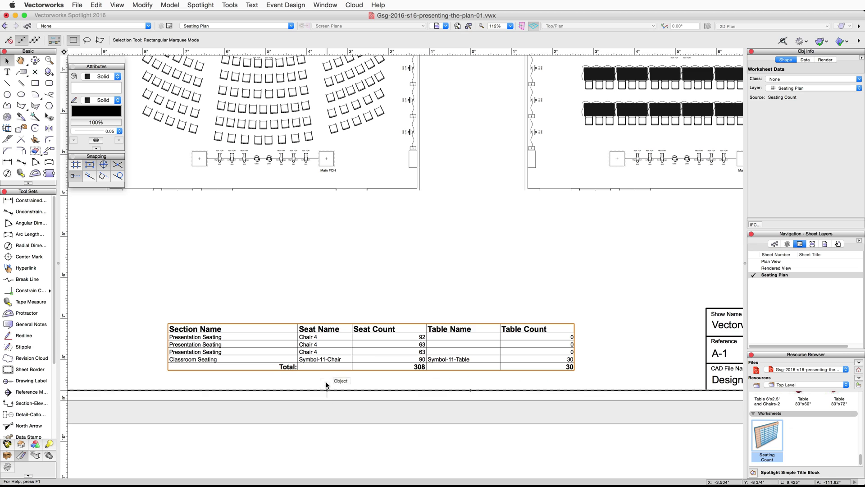
left_click(291, 26)
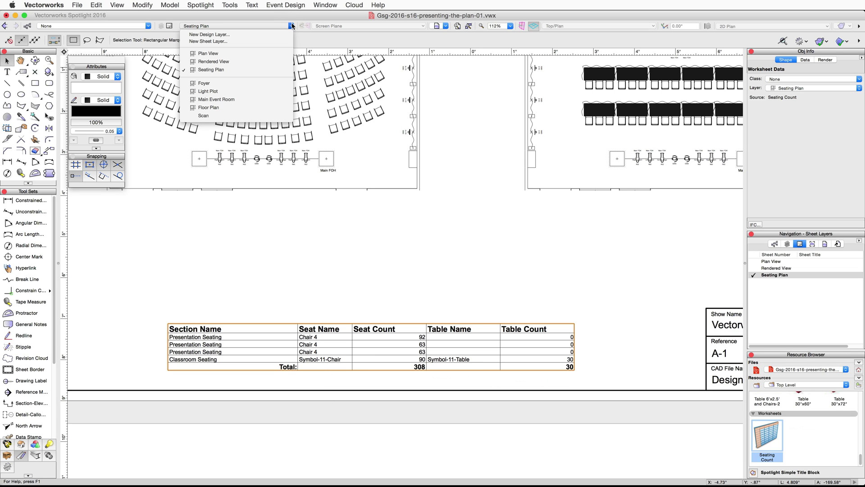
On Main Event Room, switch the classroom seating layout to the Classroom Seating Table & Chairs symbol.
left_click(253, 98)
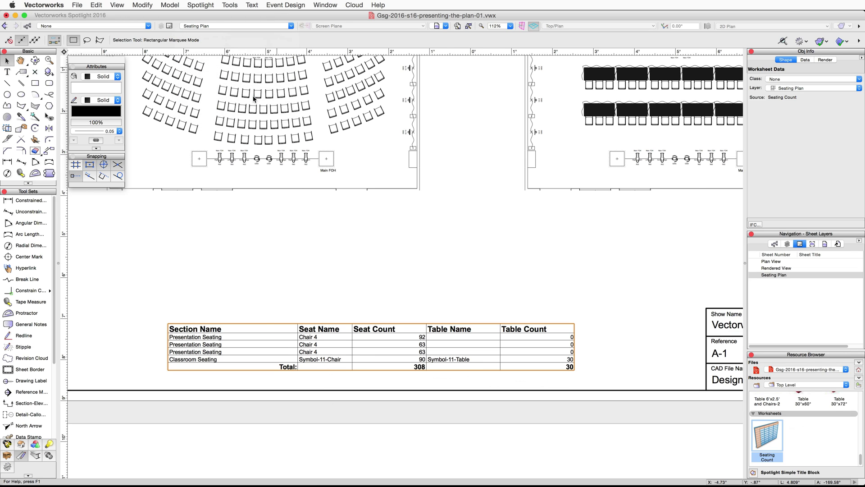
left_click_drag(376, 205, 389, 333)
key("x")
left_click(388, 194)
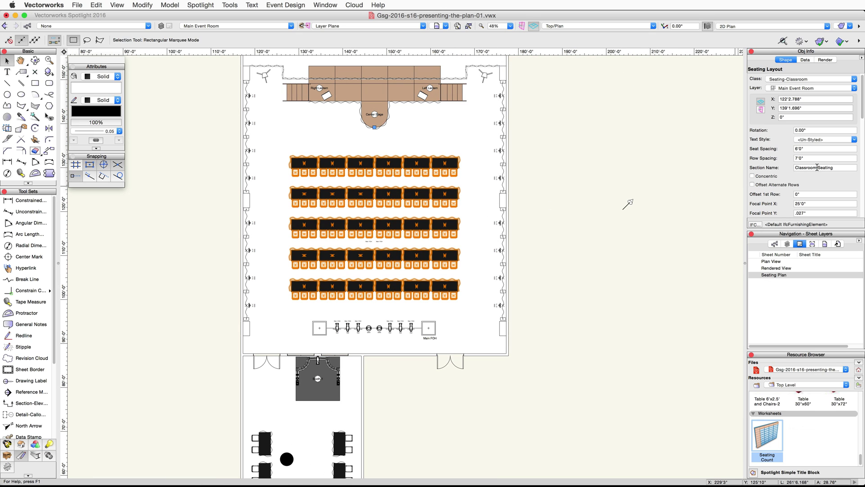
scroll(817, 167, "down", 10)
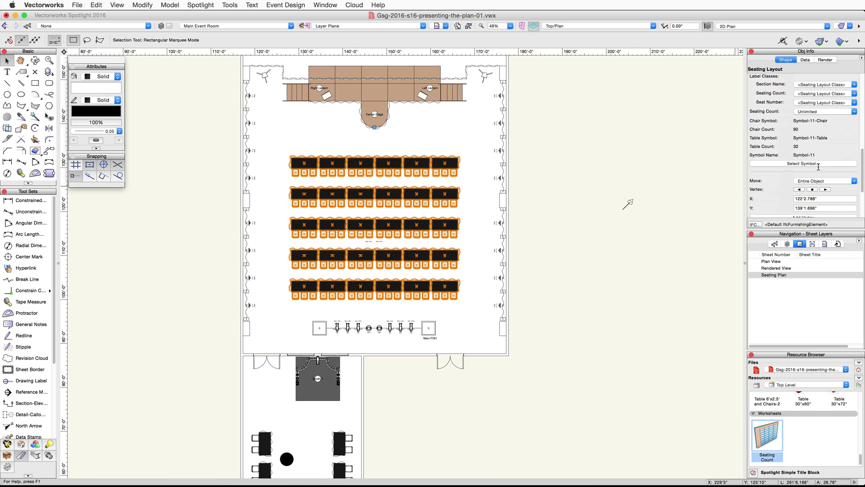
left_click(797, 163)
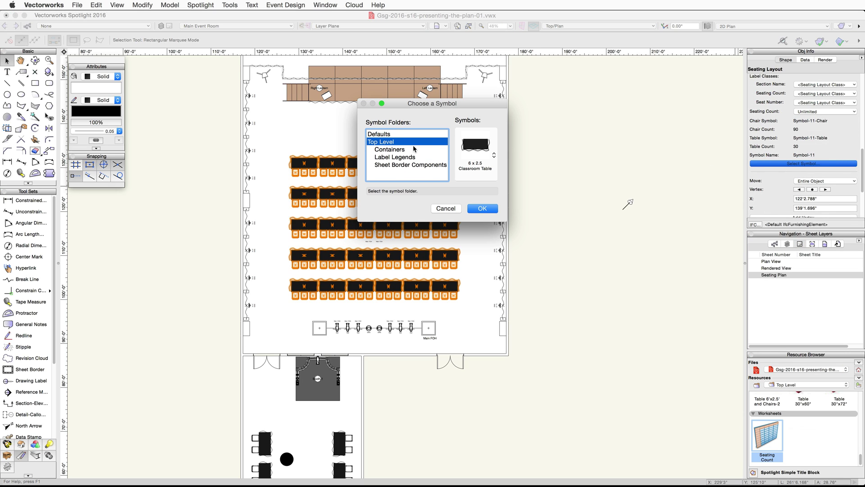
left_click(475, 145)
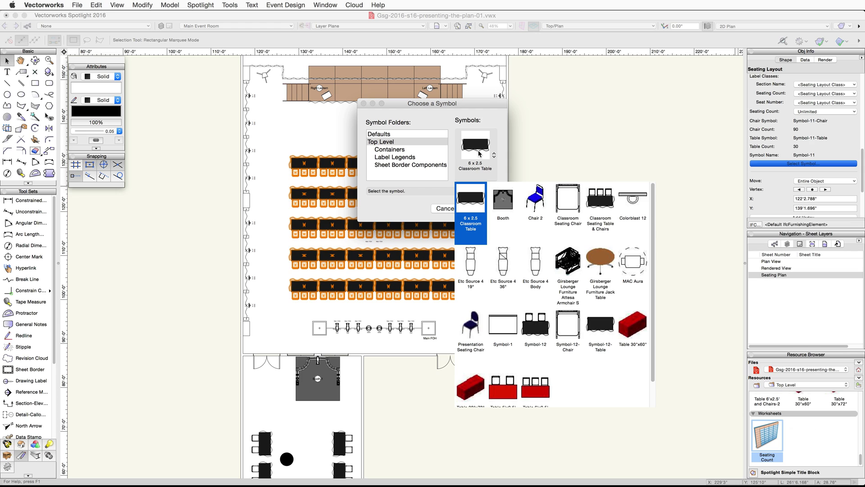
left_click(596, 207)
left_click(479, 211)
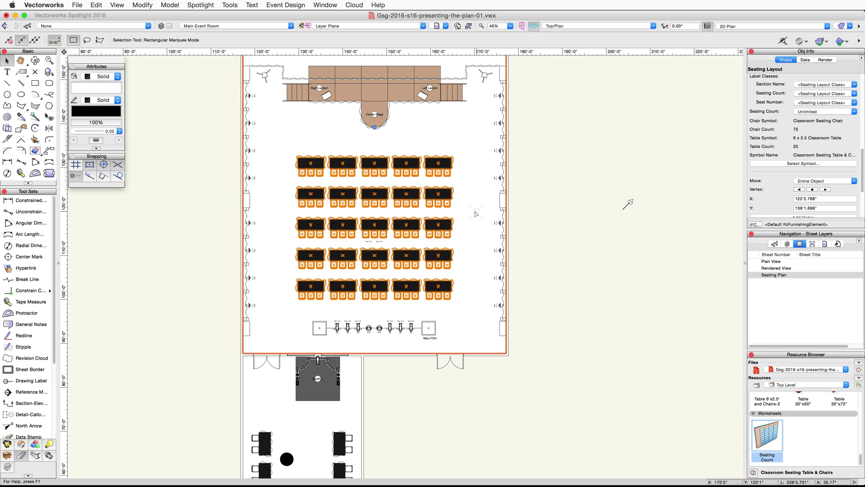
Hide the Classroom seating class and show the Presentation seating class.
left_click(775, 244)
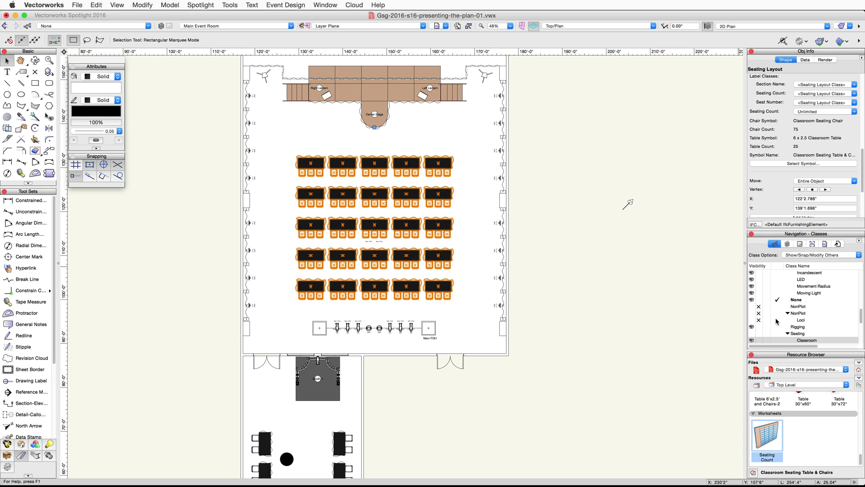
scroll(776, 320, "down", 3)
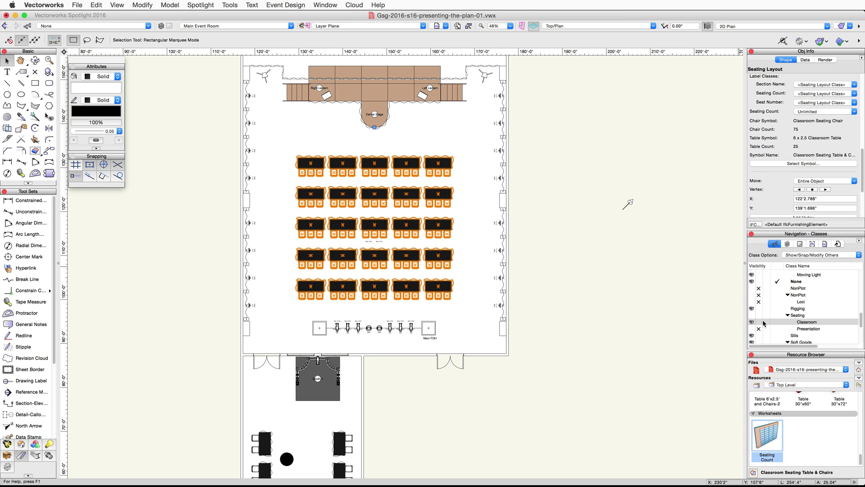
left_click(759, 321)
left_click(751, 329)
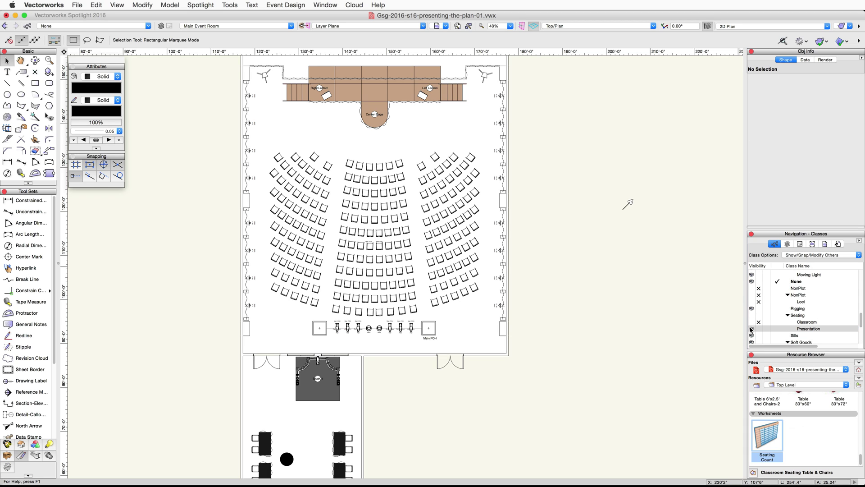
Assign the Presentation Seating Chair symbol to all three curved seating sections.
left_click(471, 213)
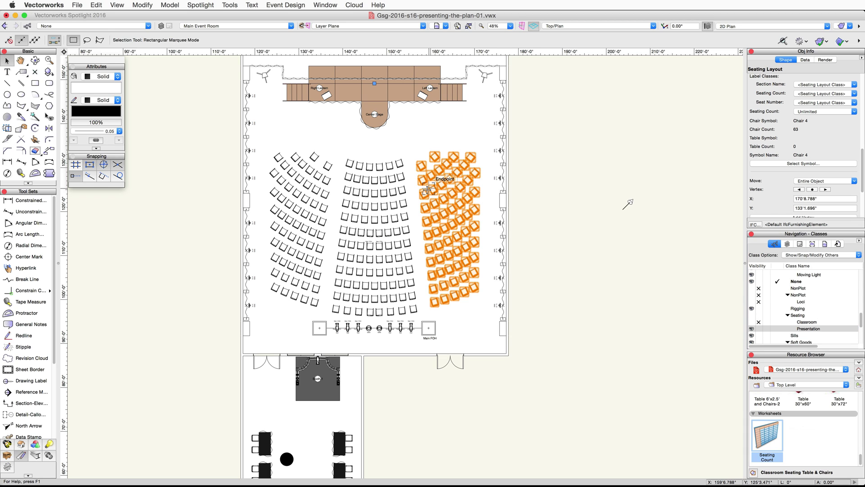
left_click(324, 191, "shift")
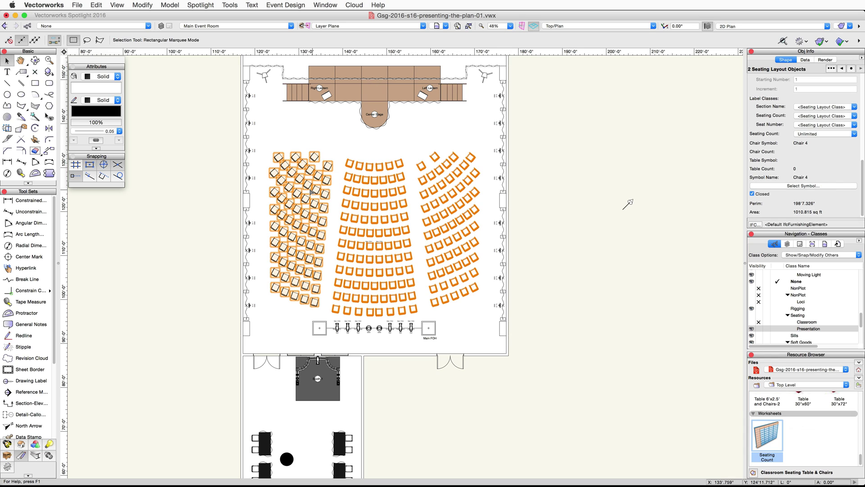
left_click(802, 186)
left_click(399, 142)
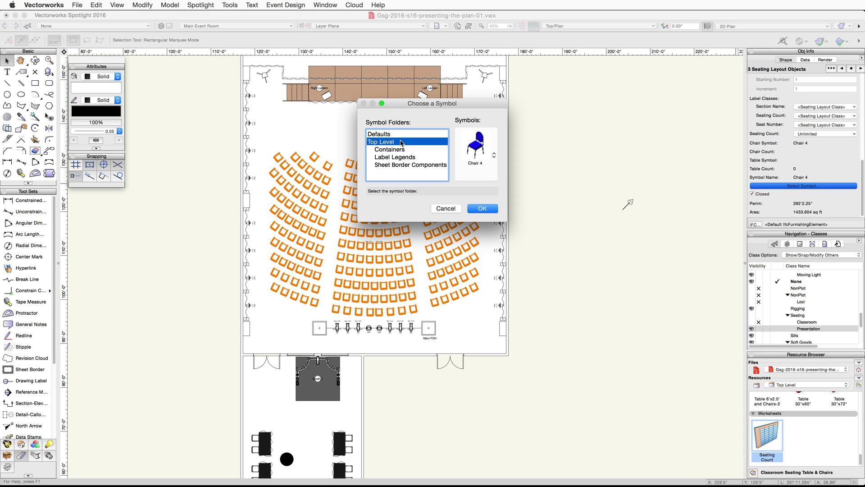
left_click(476, 148)
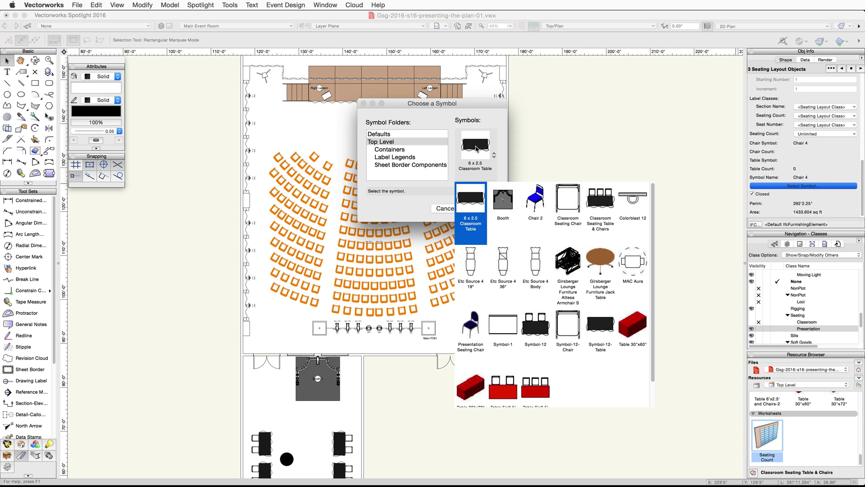
left_click(473, 322)
left_click(482, 209)
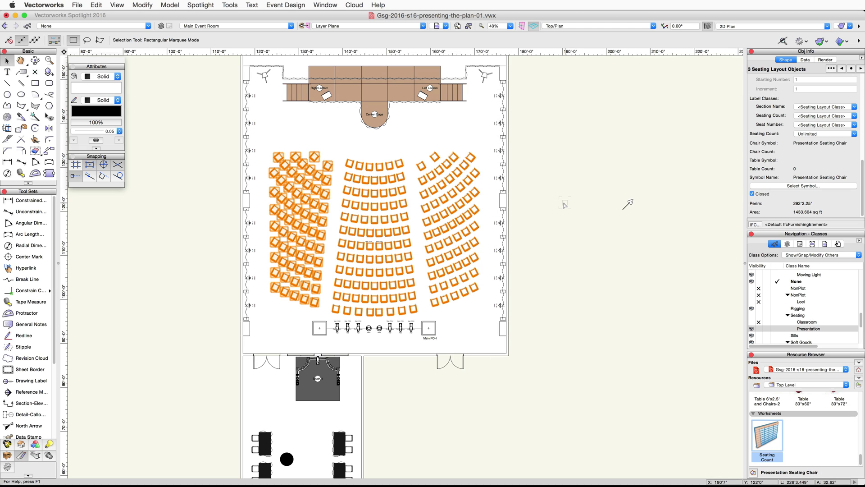
left_click(565, 202)
left_click(471, 194)
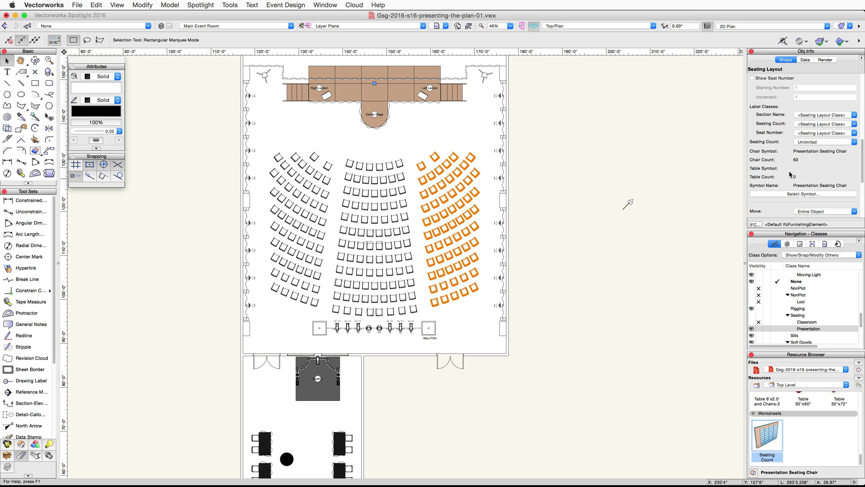
Append ' - Left', ' - Center' and ' - Right' to each curved section's Section Name.
scroll(790, 174, "up", 3)
scroll(790, 174, "up", 2)
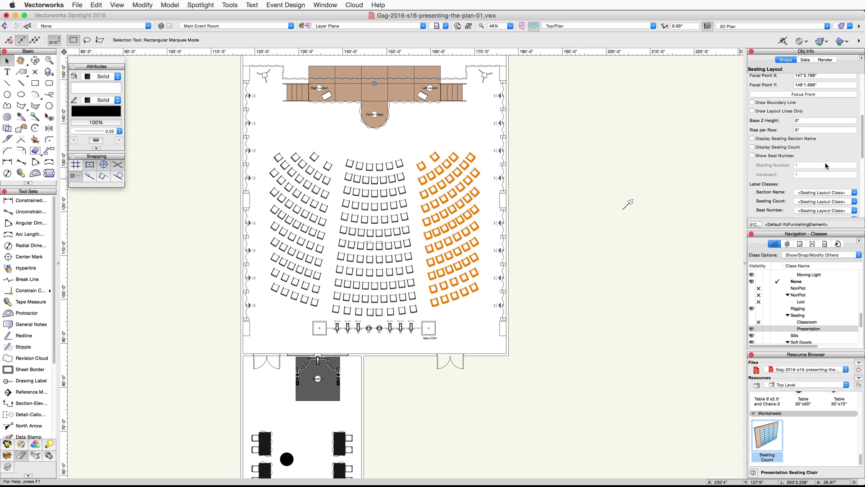
scroll(826, 166, "up", 3)
left_click(843, 92)
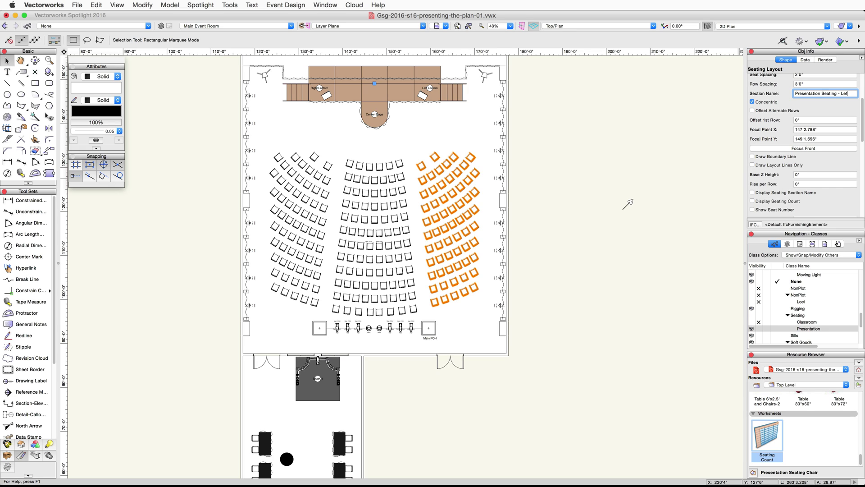
key("Return")
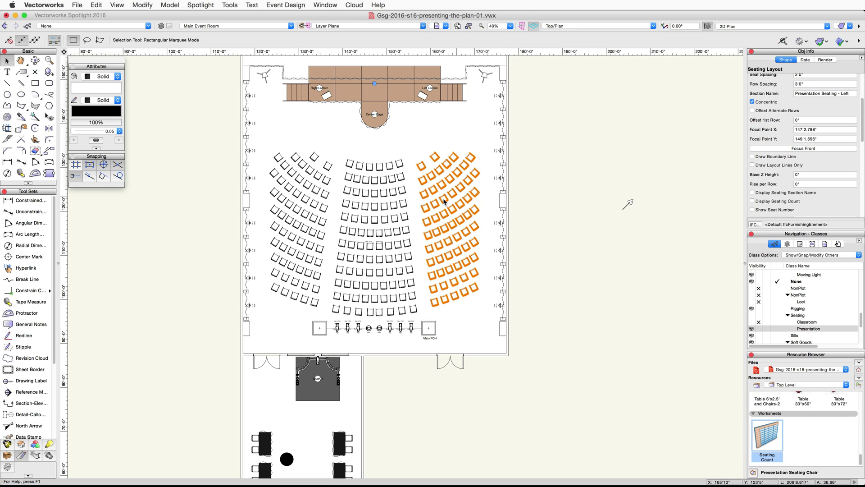
left_click(399, 202)
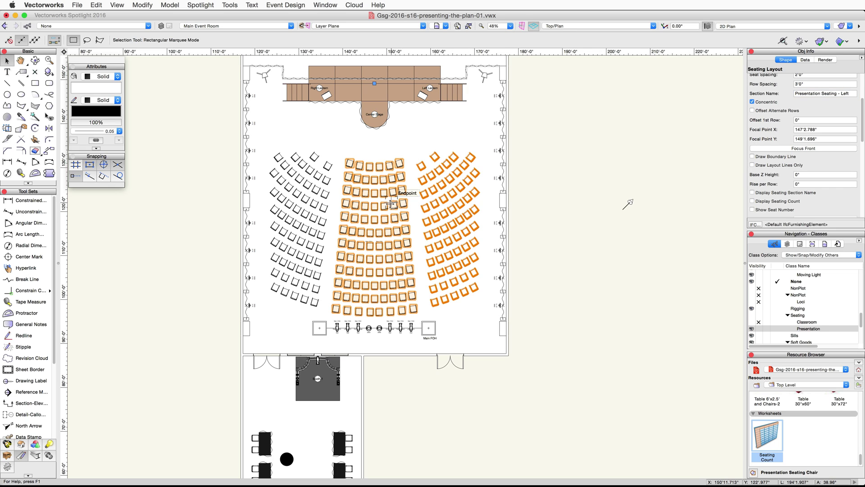
left_click(844, 93)
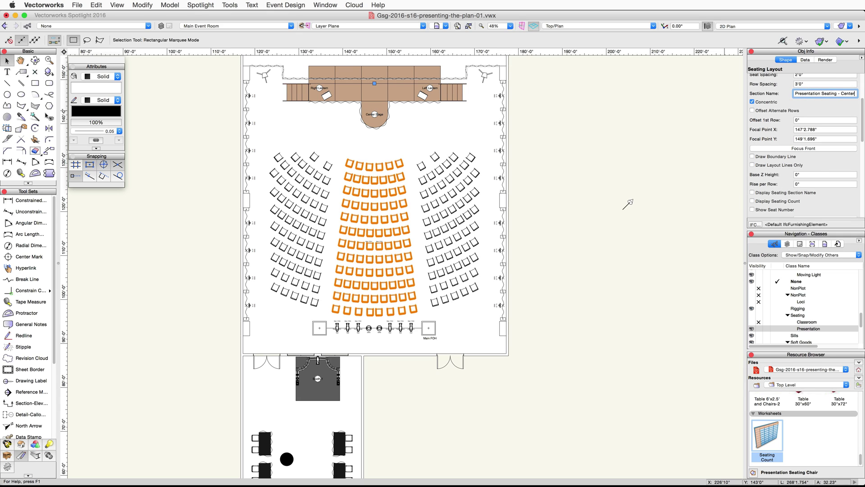
key("Return")
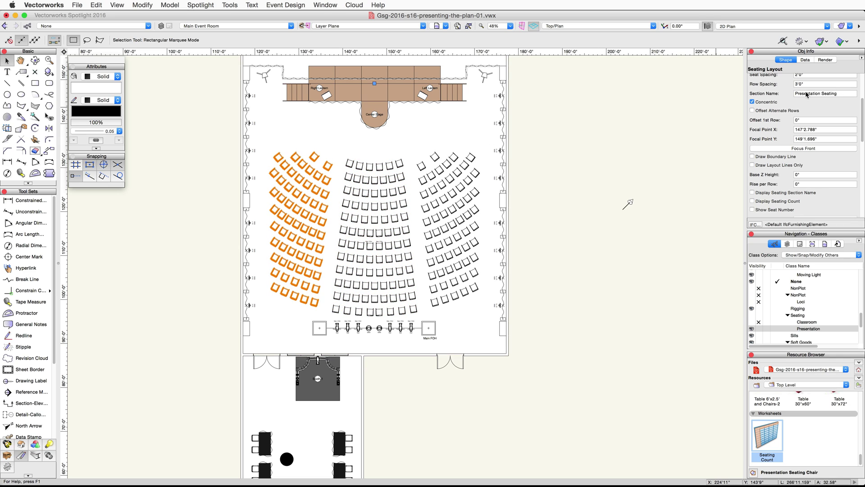
left_click(846, 94)
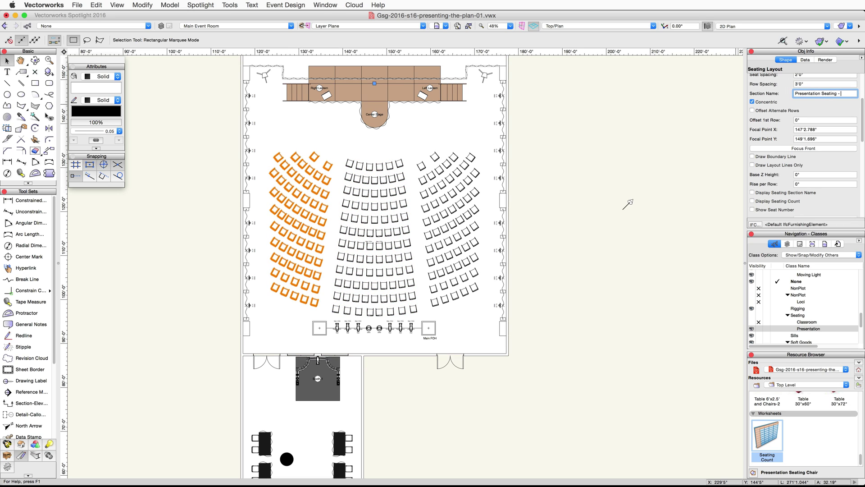
key("Return")
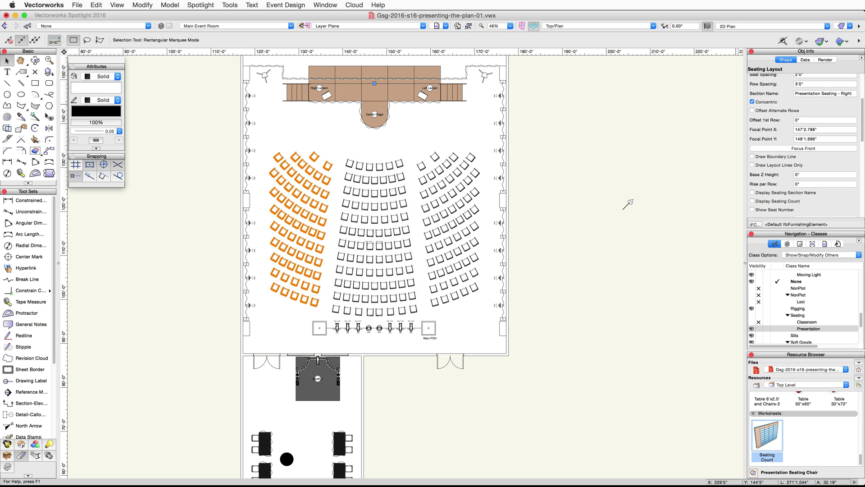
left_click(280, 25)
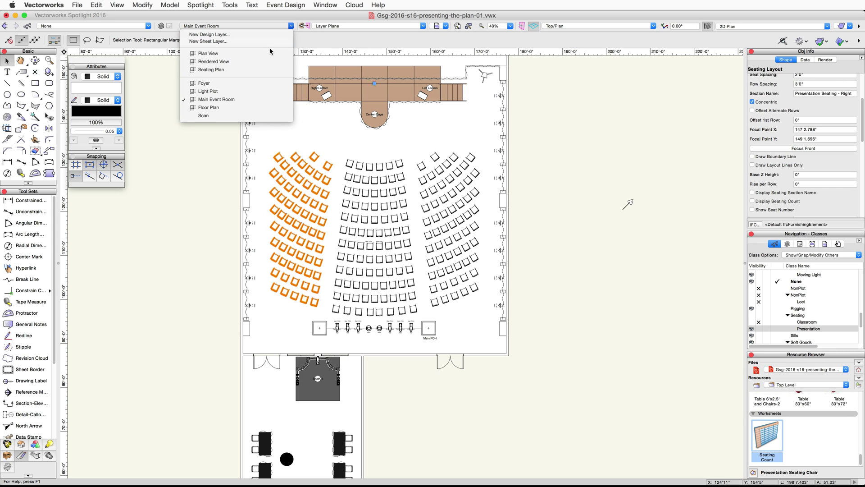
Recalculate the Seating Count worksheet on the Seating Plan sheet, widen column B and enlarge its window.
left_click(264, 71)
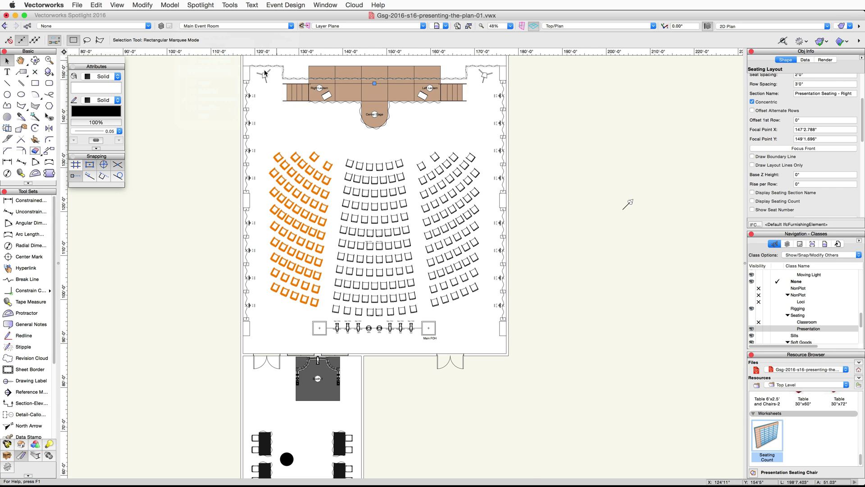
double_click(389, 270)
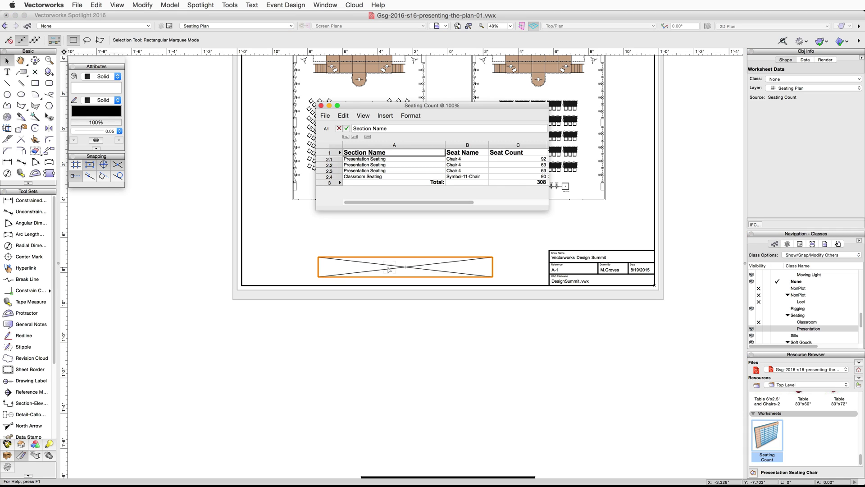
left_click(325, 116)
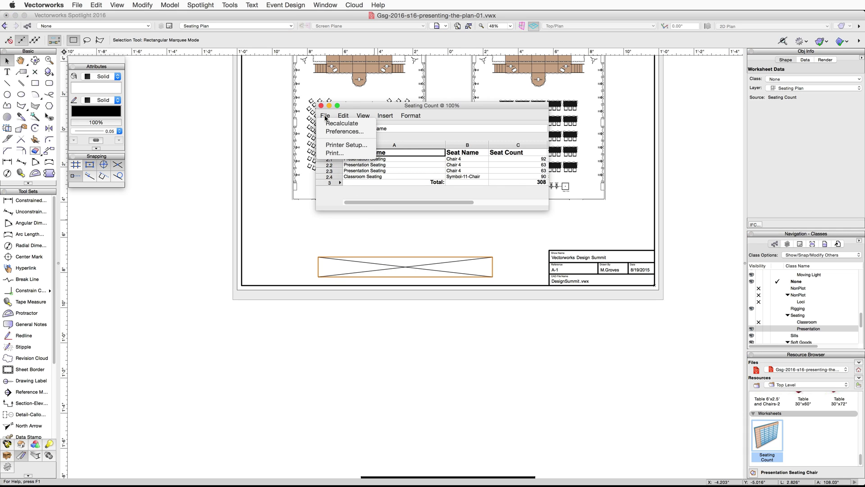
left_click(343, 124)
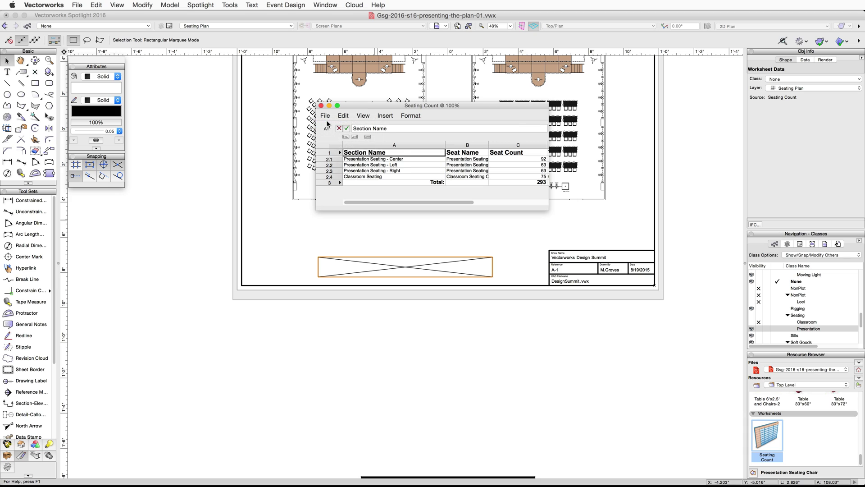
left_click_drag(489, 144, 509, 144)
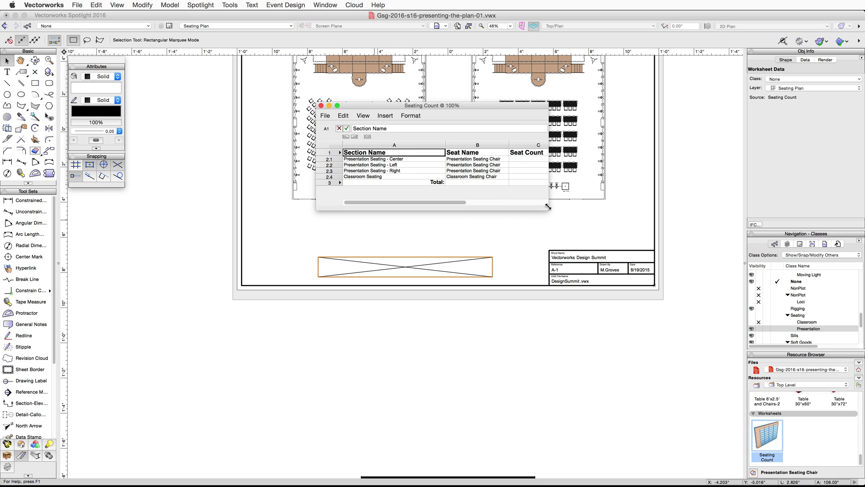
left_click_drag(547, 210, 717, 221)
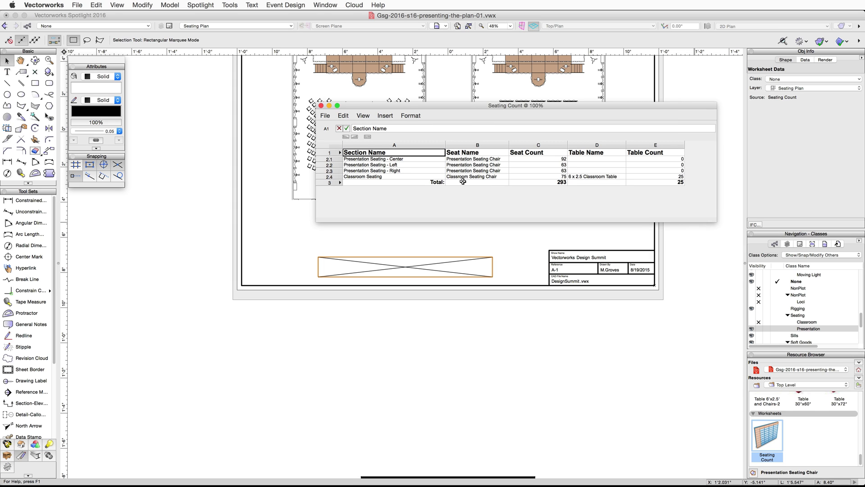